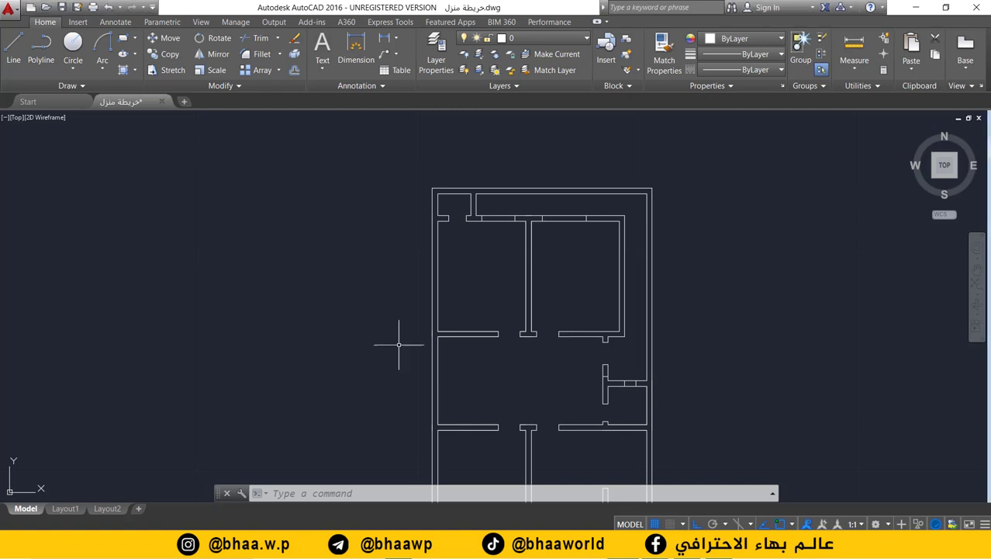
- Zoom in on the upper rooms and make the 'door' layer current
{"action": "middle_click_drag", "start_coordinate": [486, 323], "coordinate": [287, 272]}
{"action": "scroll", "coordinate": [295, 262], "scroll_direction": "up", "scroll_amount": 2}
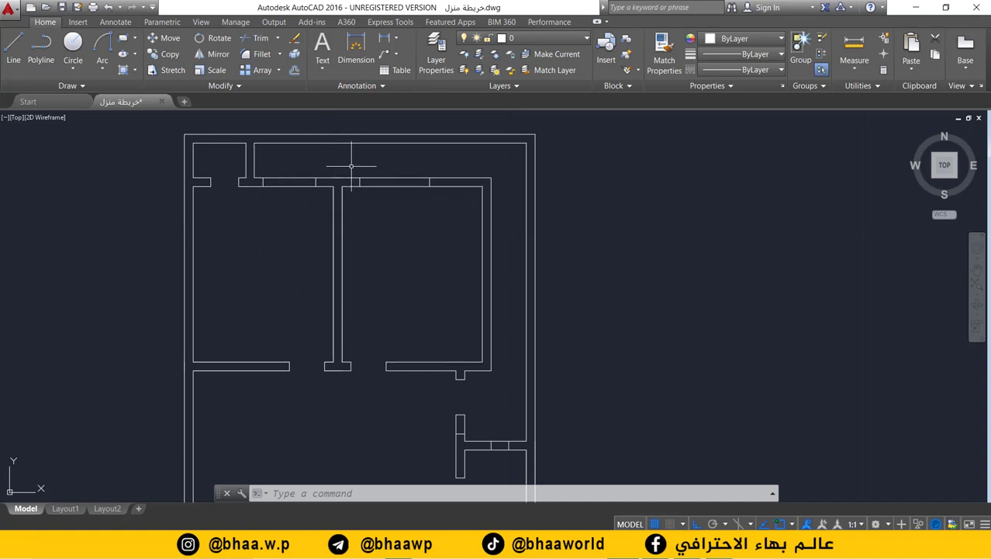
{"action": "left_click", "coordinate": [541, 37]}
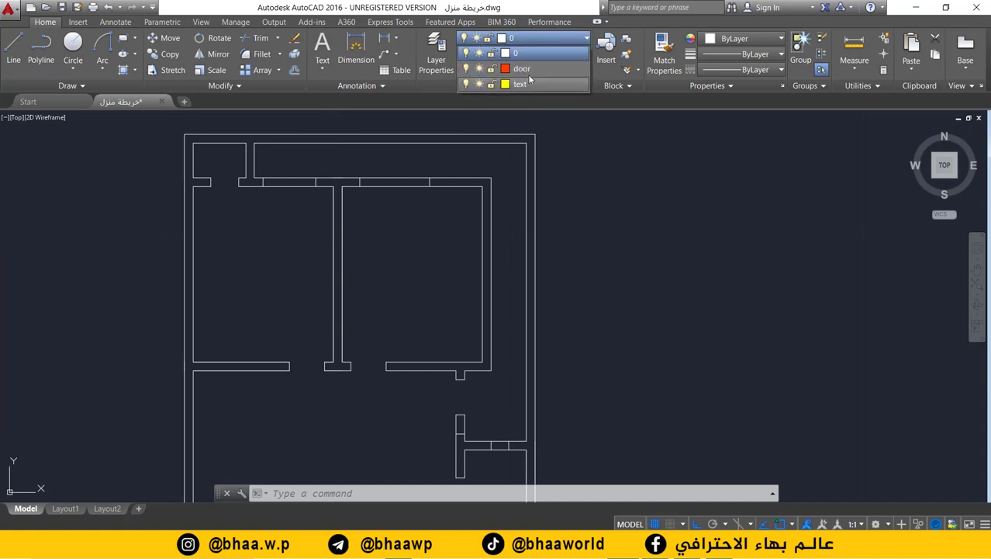
{"action": "left_click", "coordinate": [537, 70]}
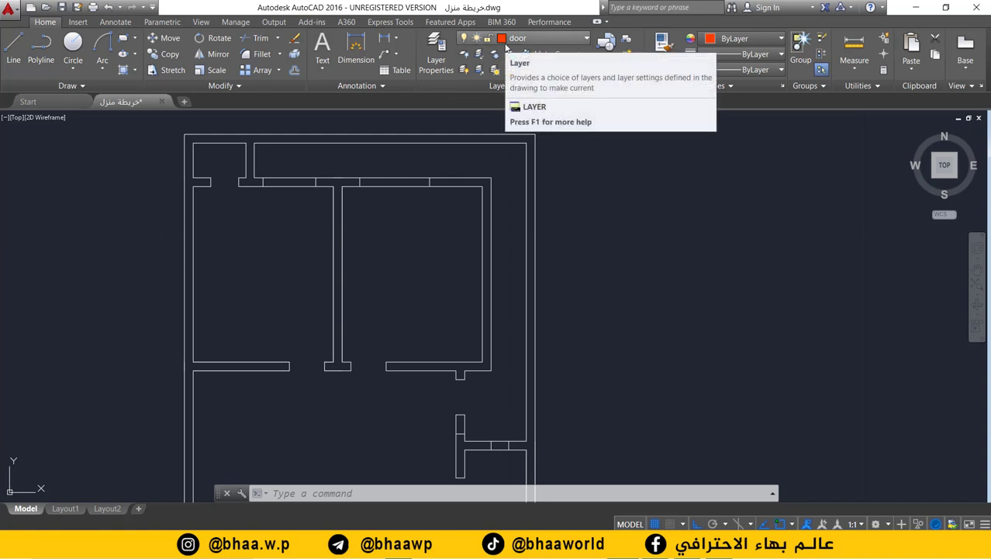
{"action": "left_click", "coordinate": [537, 37]}
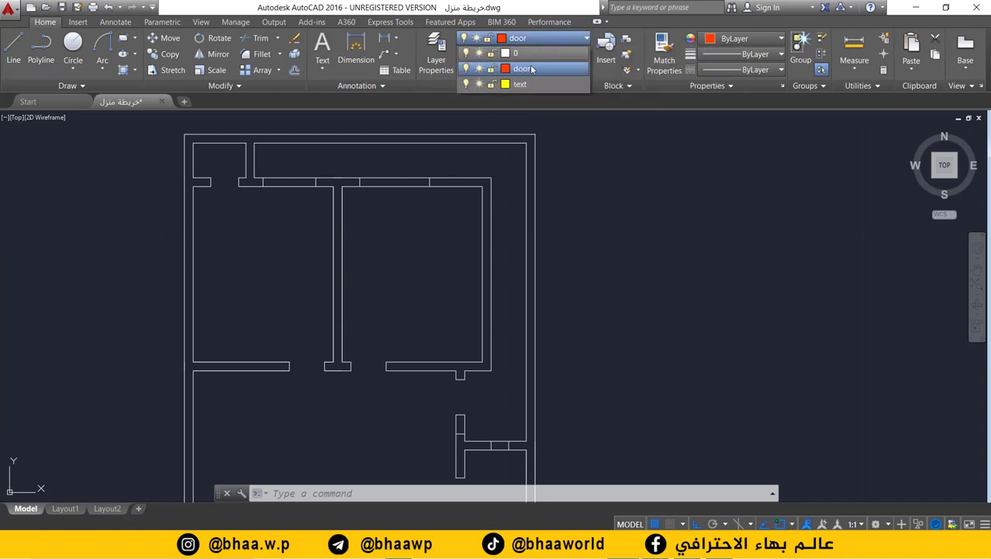
- Draw a 1-unit vertical door leaf line up from the doorway's wall-end corner
{"action": "left_click", "coordinate": [15, 50]}
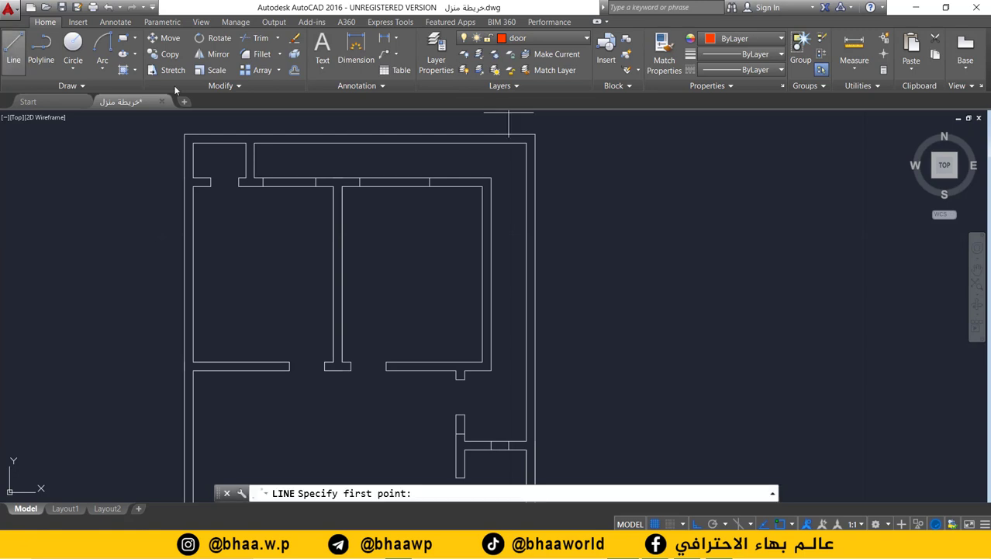
{"action": "middle_click_drag", "start_coordinate": [298, 379], "coordinate": [273, 315]}
{"action": "scroll", "coordinate": [273, 315], "scroll_direction": "up", "scroll_amount": 1}
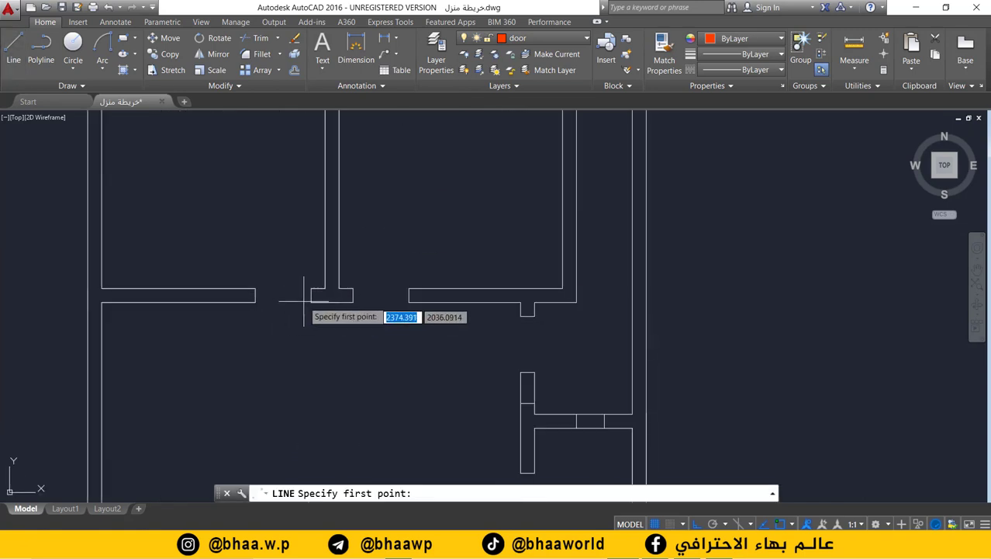
{"action": "scroll", "coordinate": [306, 302], "scroll_direction": "up", "scroll_amount": 2}
{"action": "scroll", "coordinate": [311, 341], "scroll_direction": "up", "scroll_amount": 1}
{"action": "left_click", "coordinate": [306, 349]}
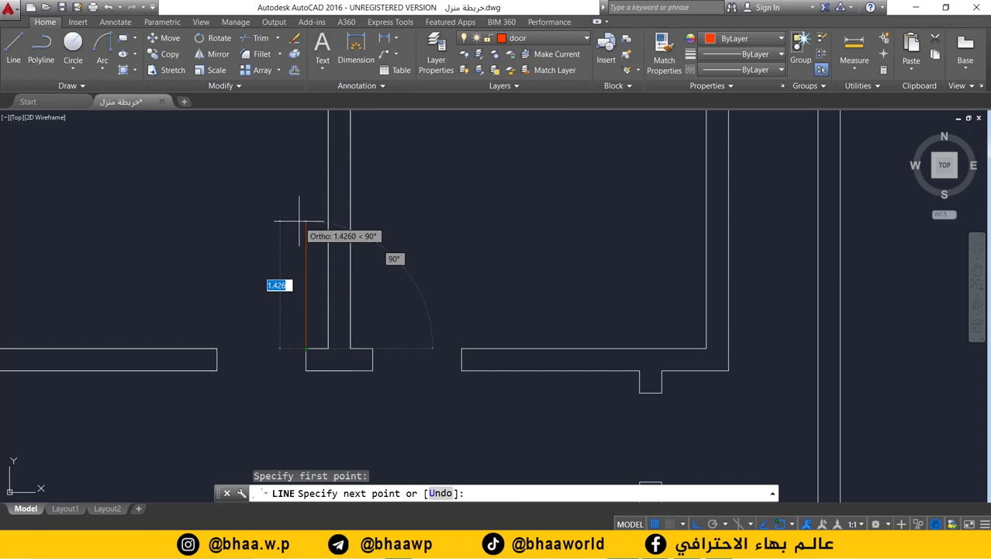
{"action": "type", "text": "1"}
{"action": "key", "text": "Return"}
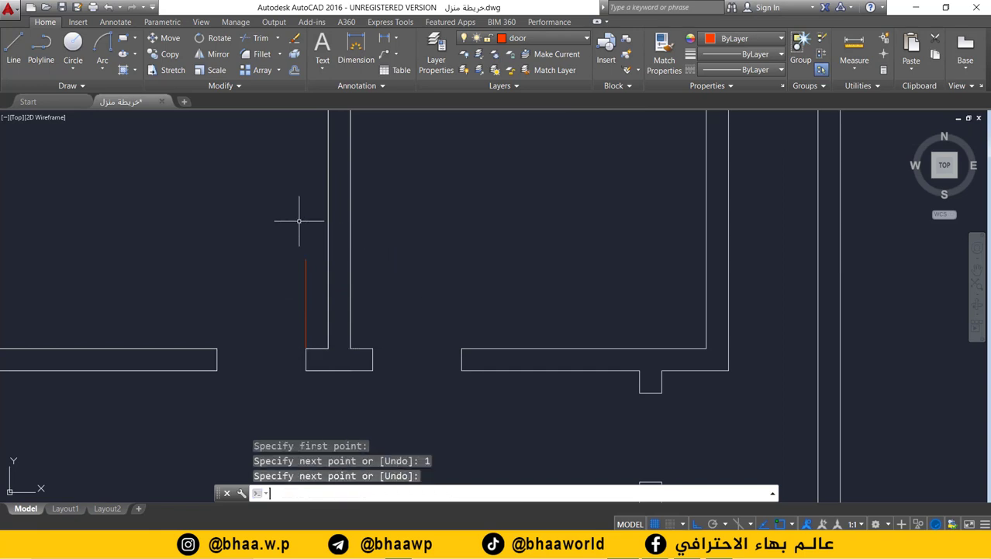
{"action": "key", "text": "Return"}
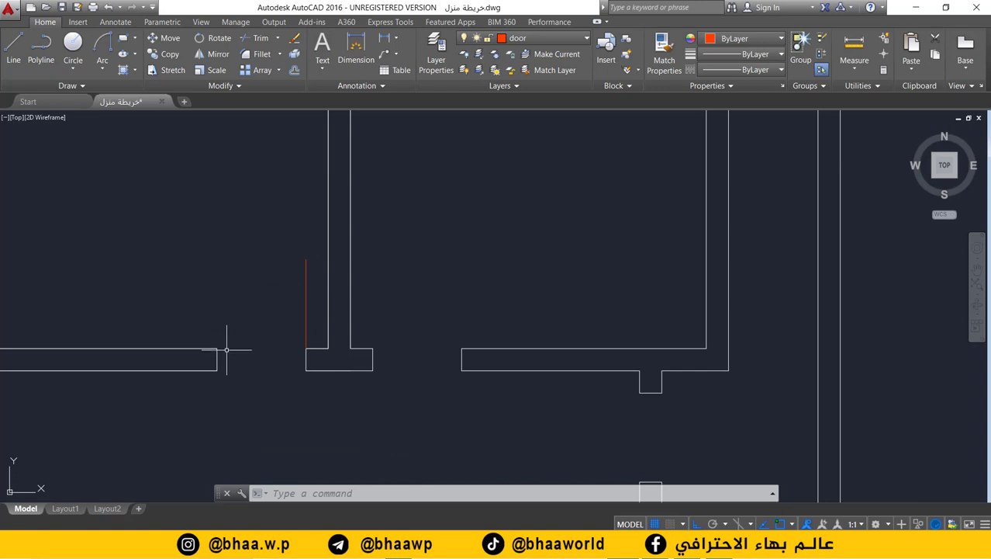
{"action": "scroll", "coordinate": [235, 337], "scroll_direction": "down", "scroll_amount": 2}
{"action": "middle_click_drag", "start_coordinate": [239, 288], "coordinate": [239, 405]}
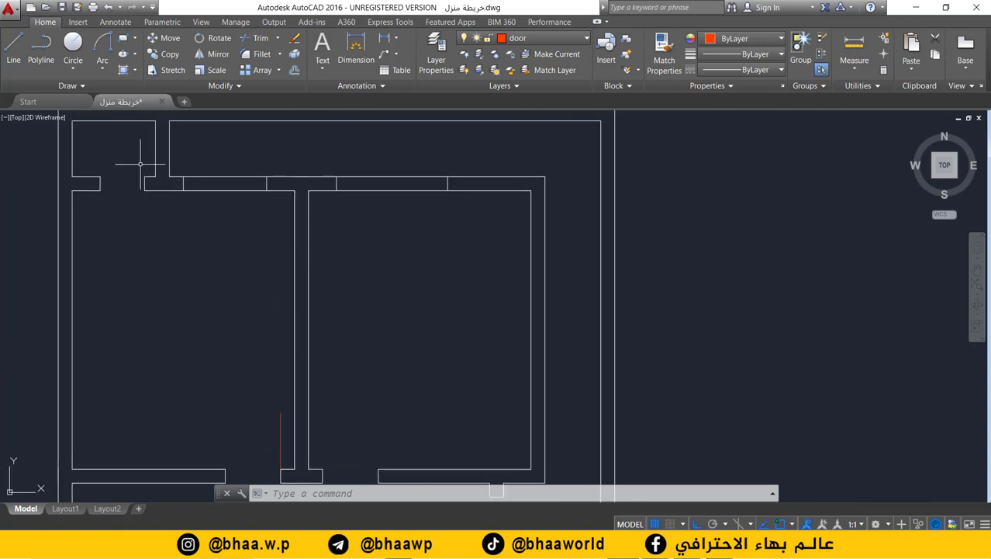
{"action": "mouse_move", "coordinate": [233, 435]}
{"action": "middle_mouse_down"}
{"action": "mouse_move", "coordinate": [258, 295]}
{"action": "mouse_move", "coordinate": [310, 294]}
{"action": "middle_mouse_up"}
{"action": "scroll", "coordinate": [267, 312], "scroll_direction": "up", "scroll_amount": 2}
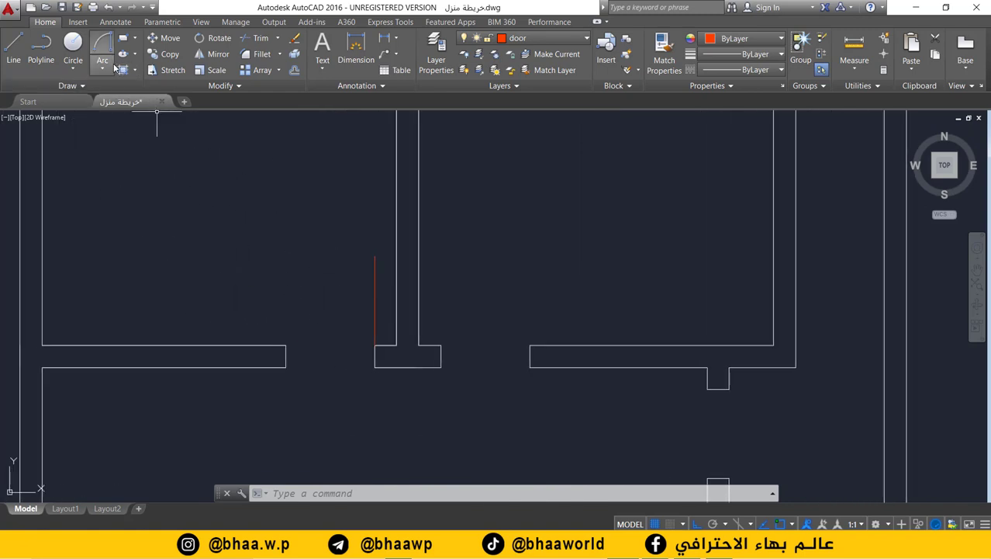
- Draw a Start-End-Radius arc of radius 1 from the leaf line's top to the opposite wall corner
{"action": "left_click", "coordinate": [111, 66]}
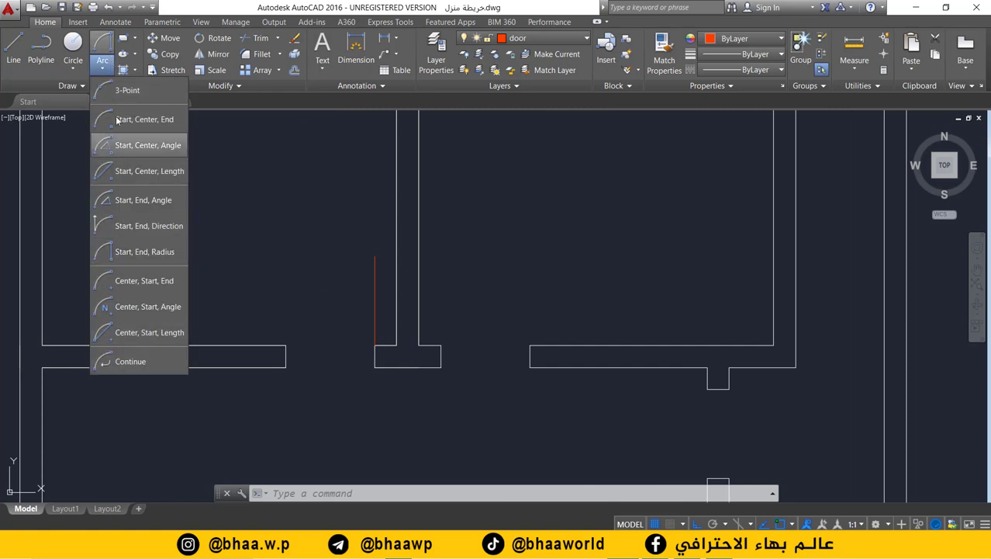
{"action": "left_click", "coordinate": [142, 252]}
{"action": "key", "text": "Escape"}
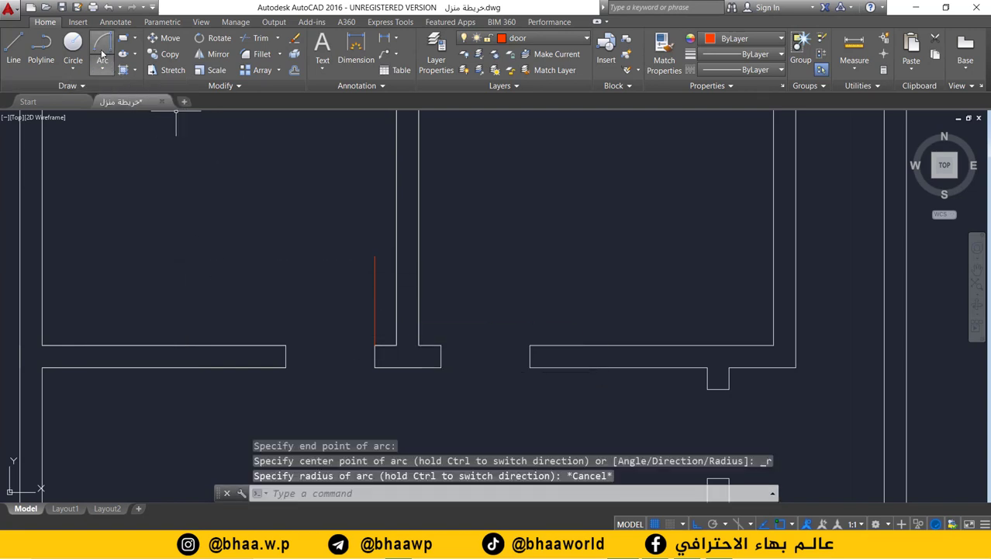
{"action": "left_click", "coordinate": [107, 51]}
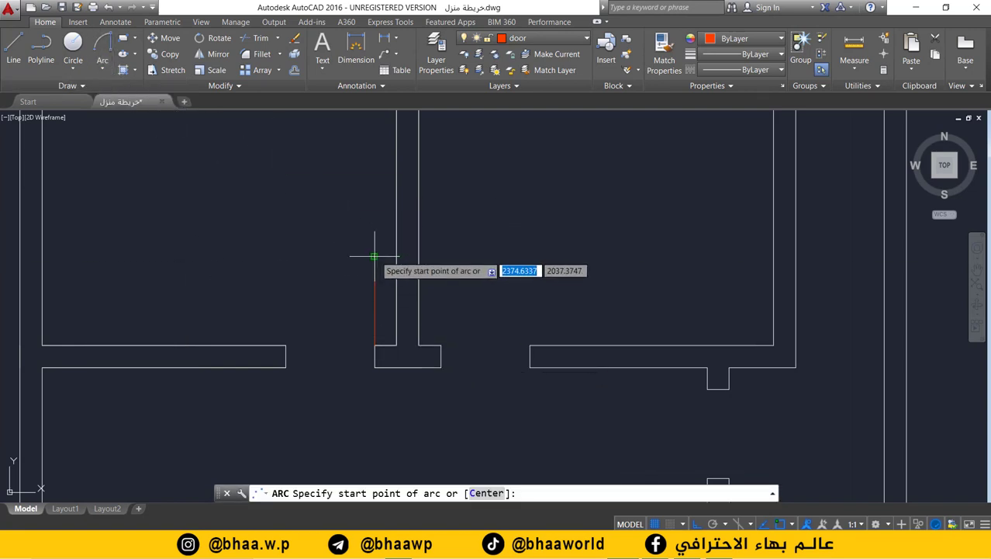
{"action": "left_click", "coordinate": [374, 256]}
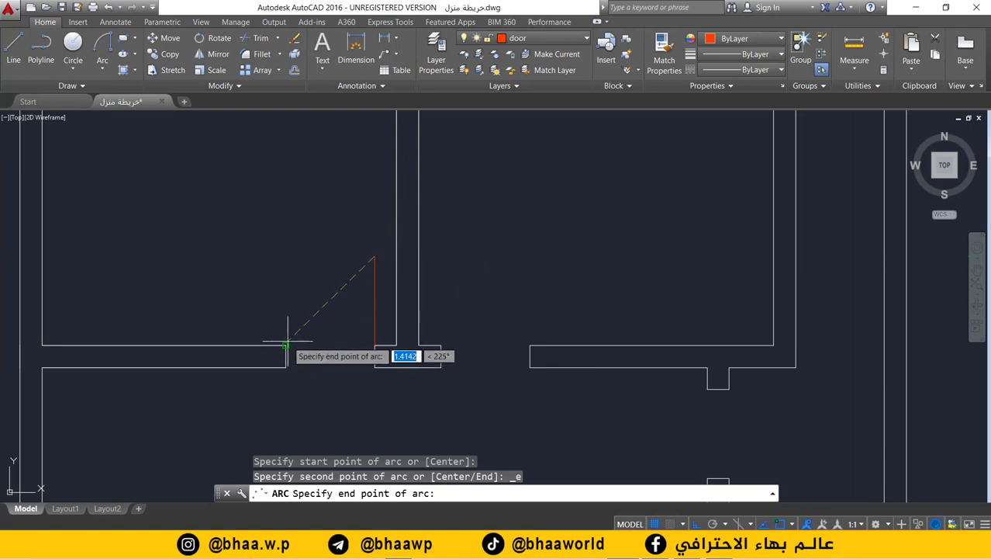
{"action": "left_click", "coordinate": [286, 344]}
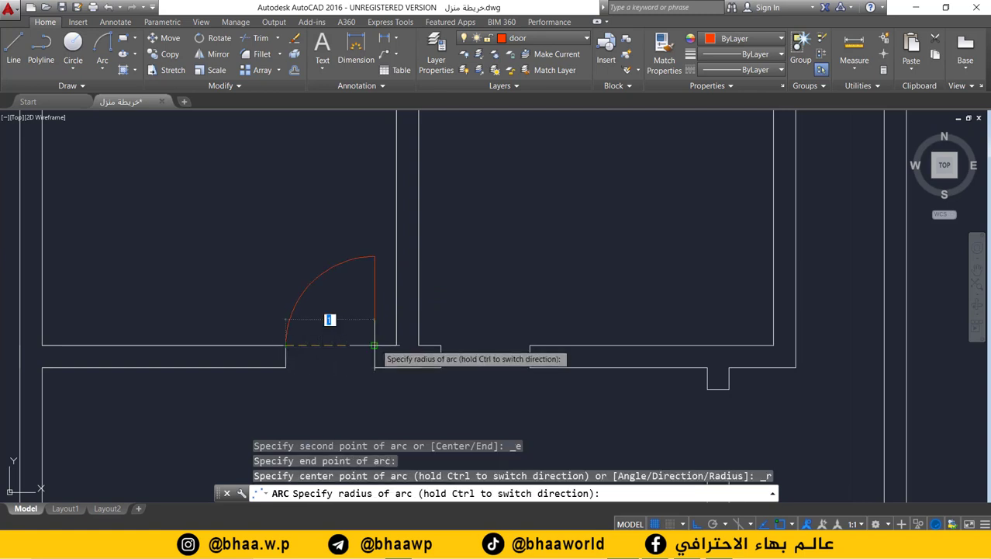
{"action": "type", "text": "1"}
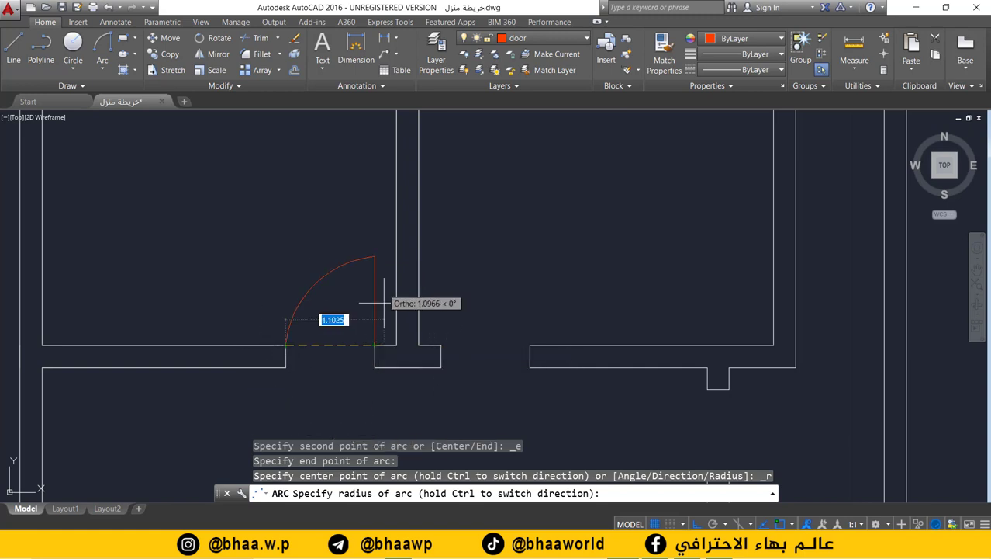
{"action": "left_click", "coordinate": [374, 346]}
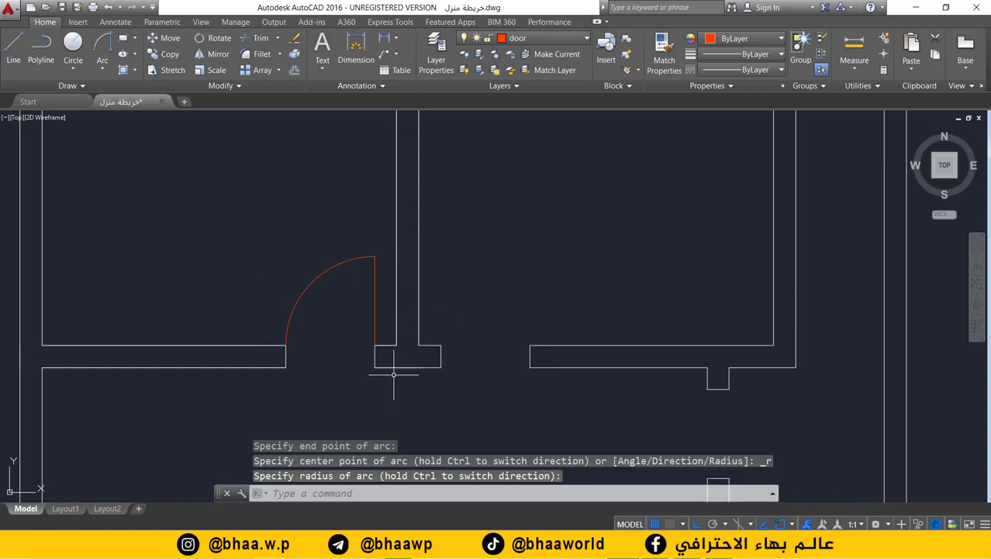
- Cancel the repeated arc, recentre the view, and window-select the arc and leaf line
{"action": "key", "text": "Return"}
{"action": "left_click", "coordinate": [359, 327]}
{"action": "key", "text": "Escape"}
{"action": "key", "text": "Escape"}
{"action": "key", "text": "Escape"}
{"action": "middle_click_drag", "start_coordinate": [322, 271], "coordinate": [275, 283]}
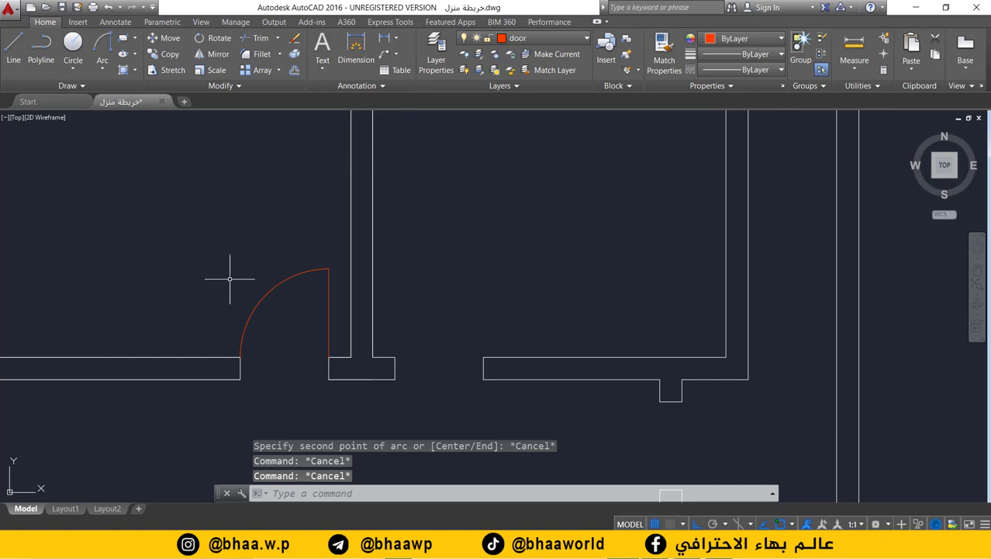
{"action": "left_click_drag", "start_coordinate": [389, 352], "coordinate": [301, 282]}
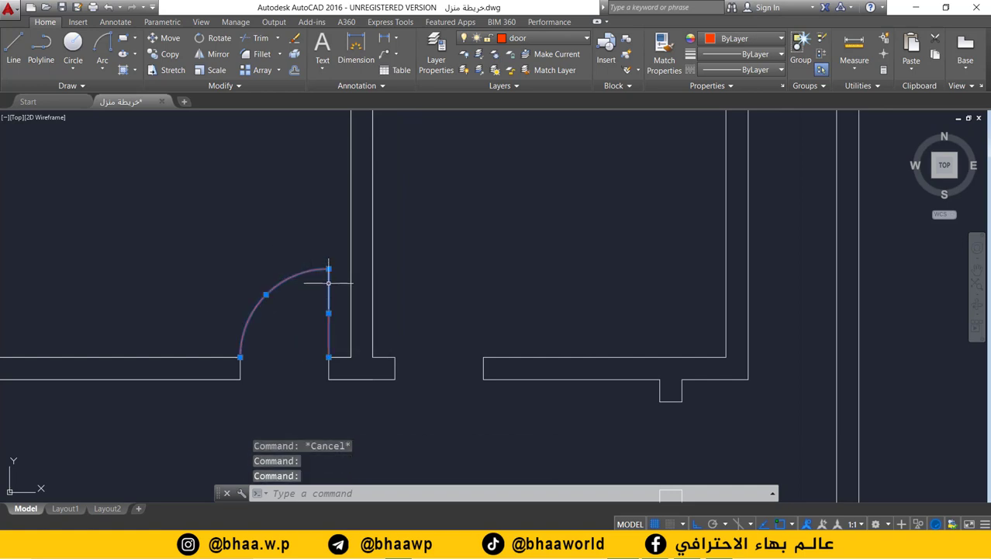
- Group the selected arc and leaf line and confirm they select as one door
{"action": "right_click", "coordinate": [328, 284]}
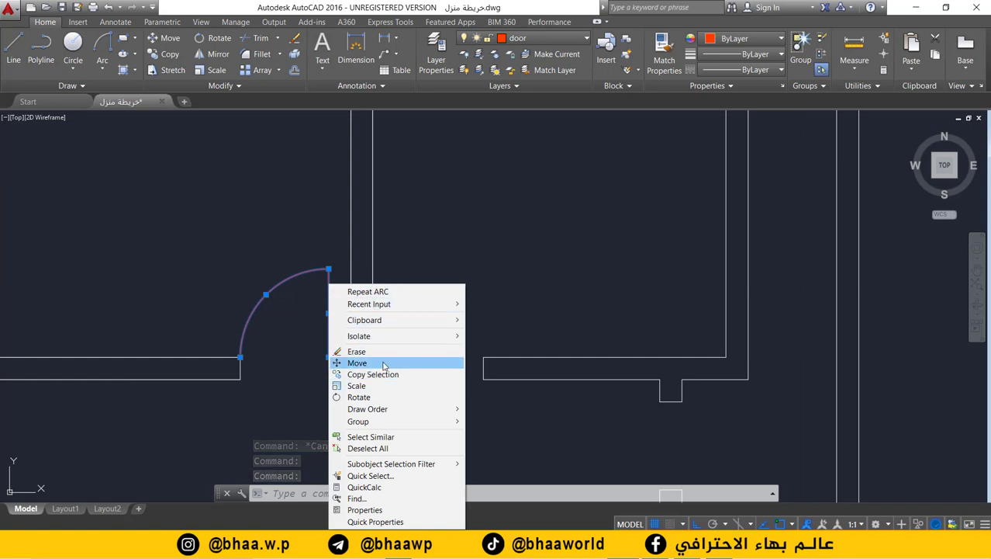
{"action": "mouse_move", "coordinate": [380, 421]}
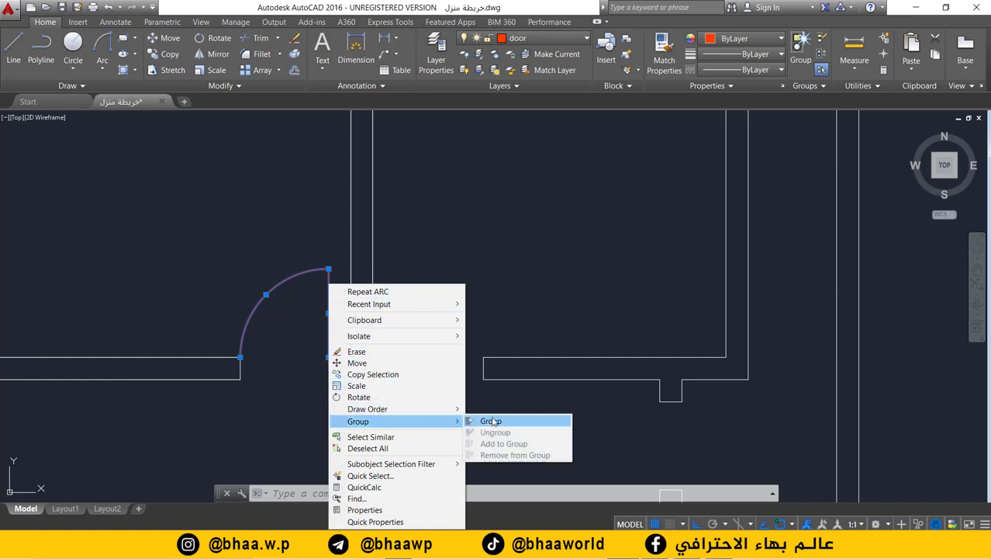
{"action": "left_click", "coordinate": [491, 421]}
{"action": "left_click", "coordinate": [306, 273]}
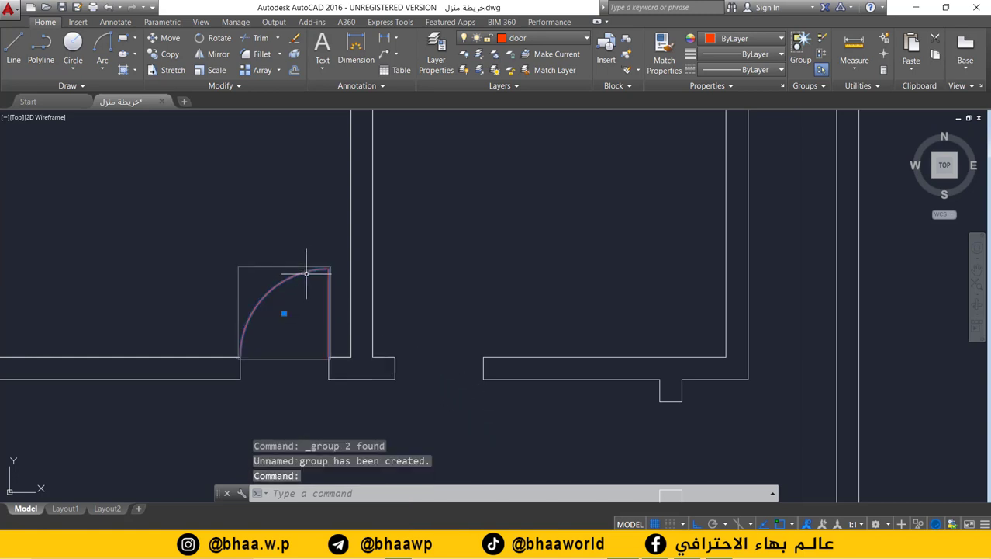
{"action": "key", "text": "Escape"}
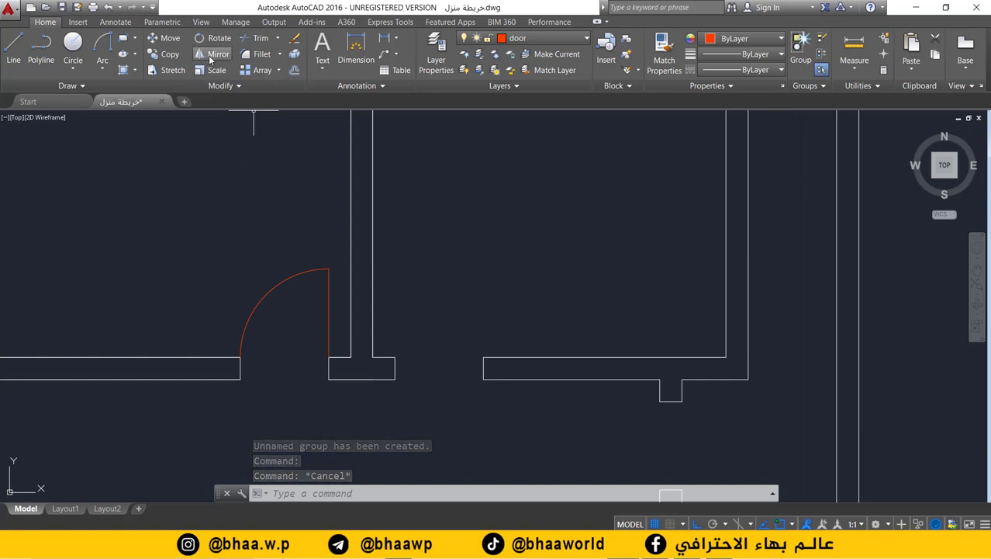
- Copy the door group from its bottom corner to just right of the wall stub
{"action": "left_click", "coordinate": [167, 54]}
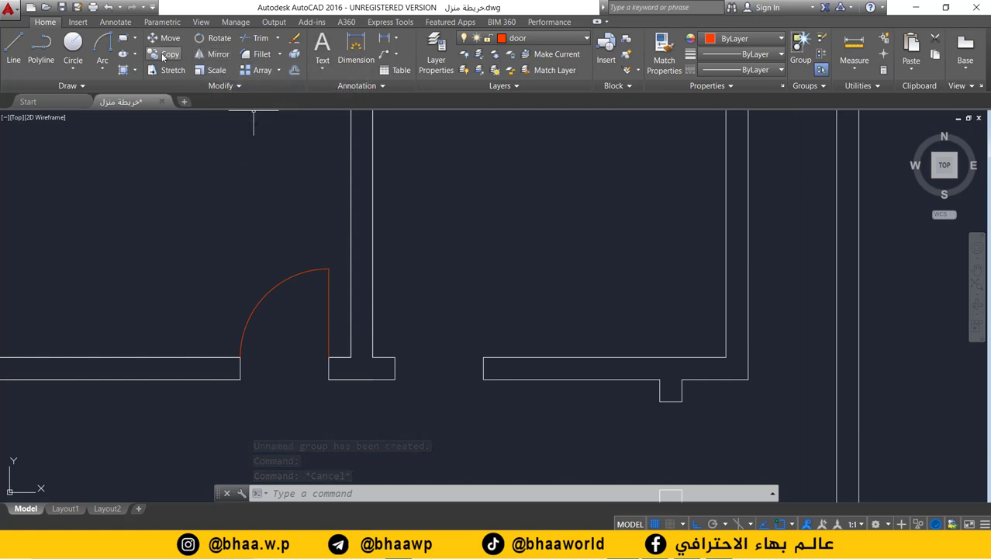
{"action": "left_click", "coordinate": [326, 332]}
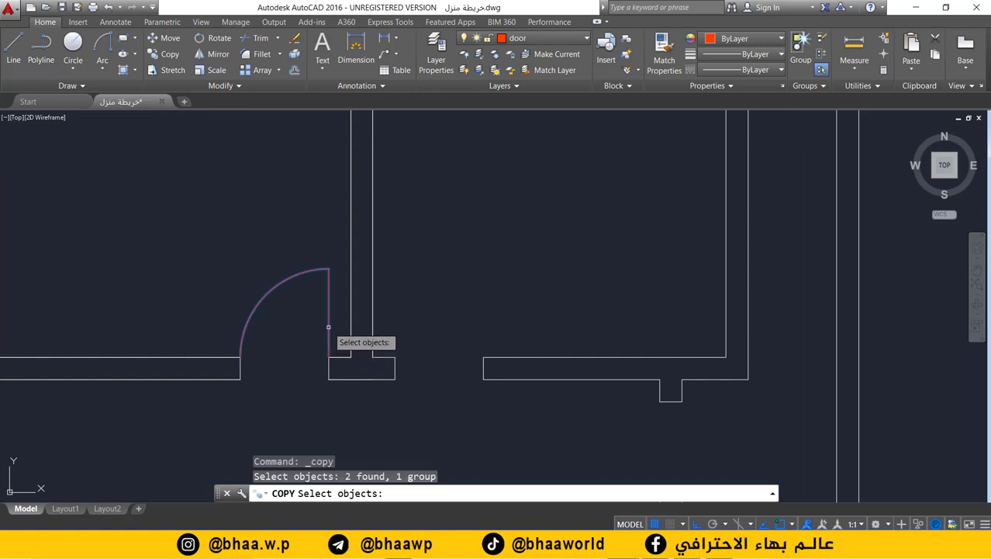
{"action": "key", "text": "Return"}
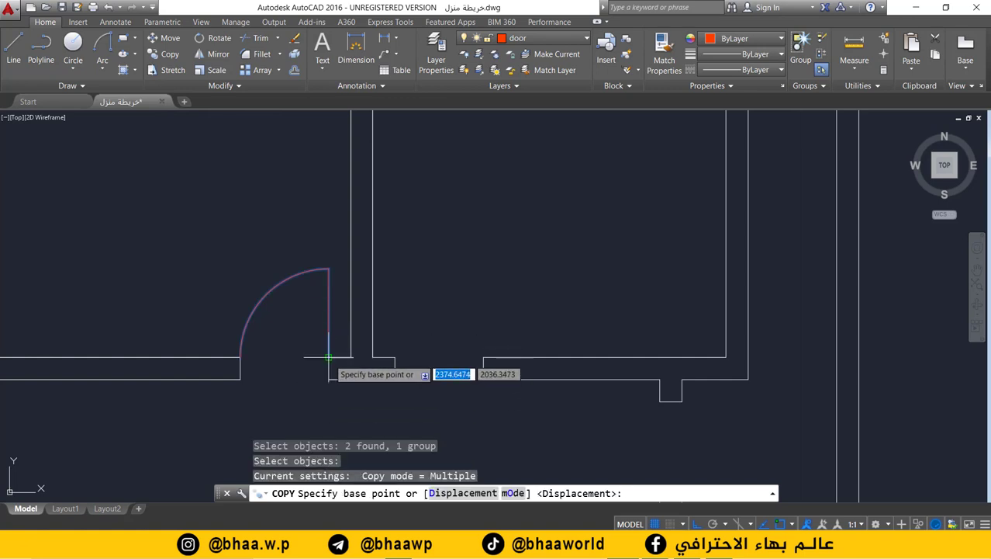
{"action": "left_click", "coordinate": [329, 357]}
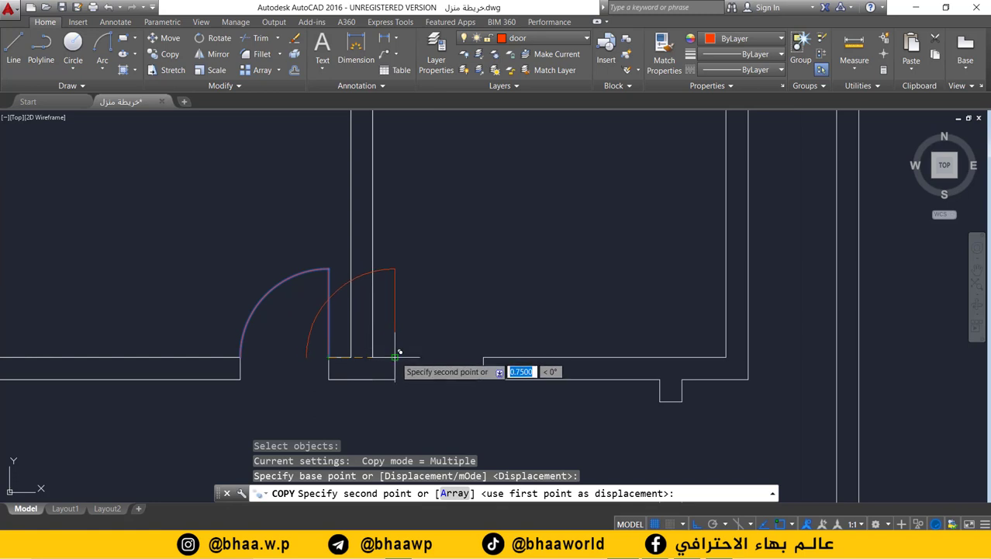
{"action": "left_click", "coordinate": [396, 356]}
{"action": "key", "text": "Escape"}
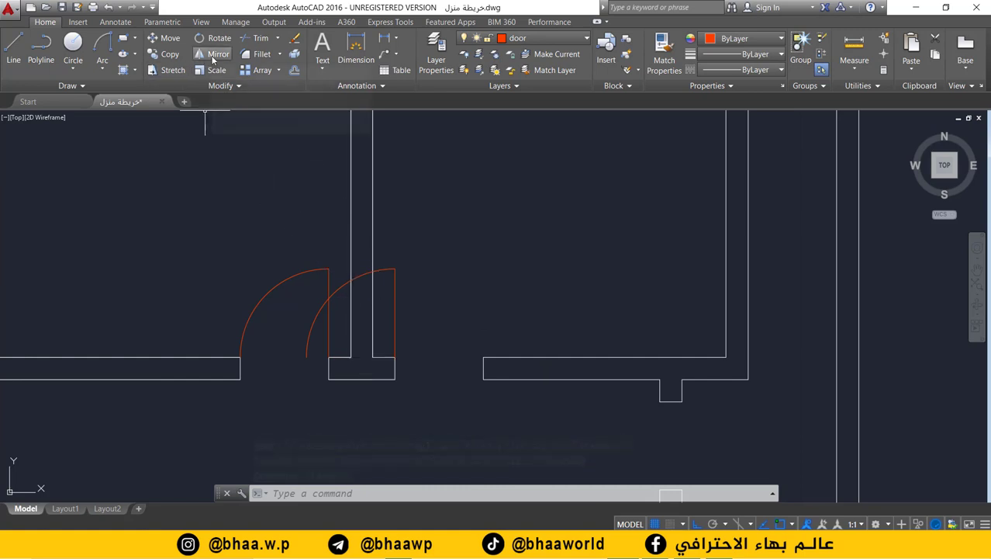
- Mirror the copied door about a vertical line at the wall edge, erasing the source
{"action": "left_click", "coordinate": [214, 59]}
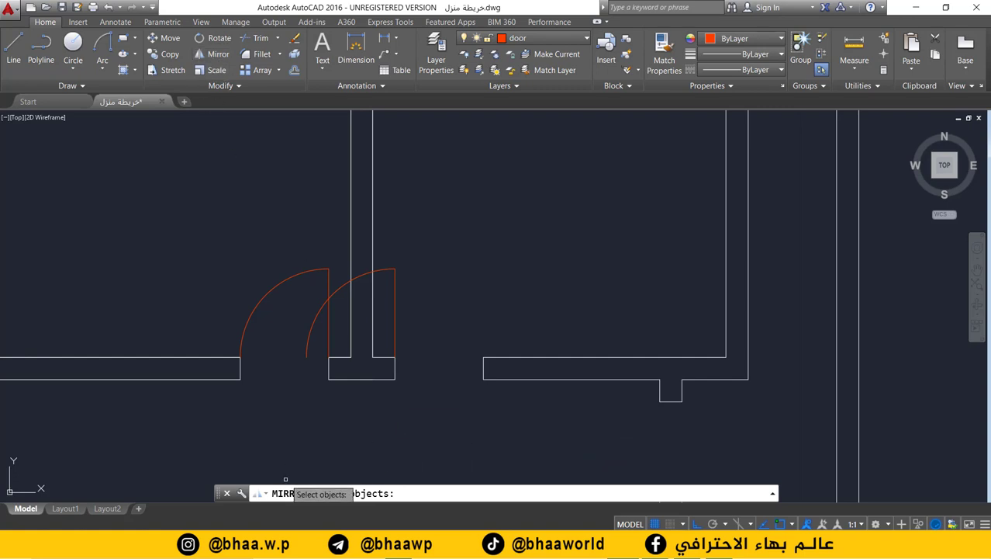
{"action": "left_click", "coordinate": [395, 321]}
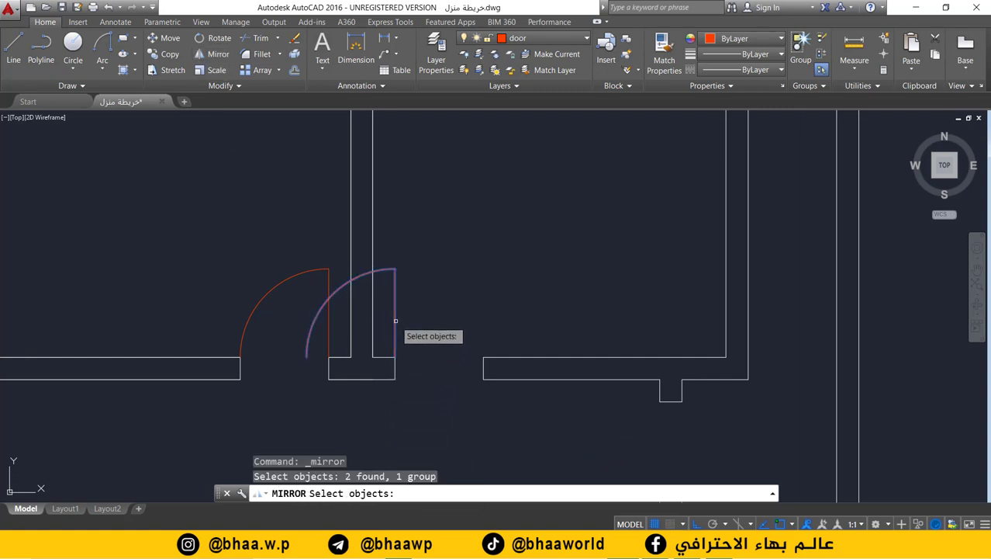
{"action": "key", "text": "Return"}
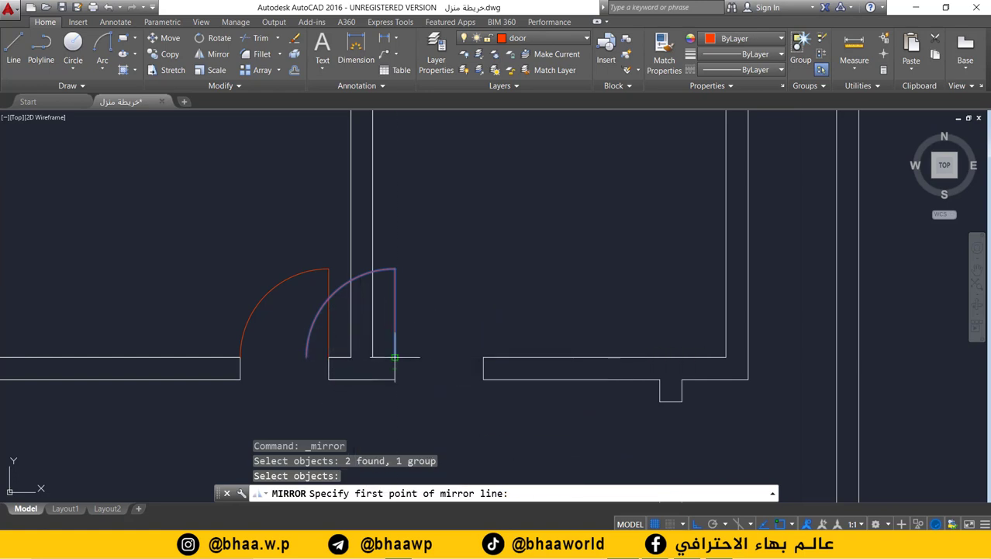
{"action": "left_click", "coordinate": [394, 357]}
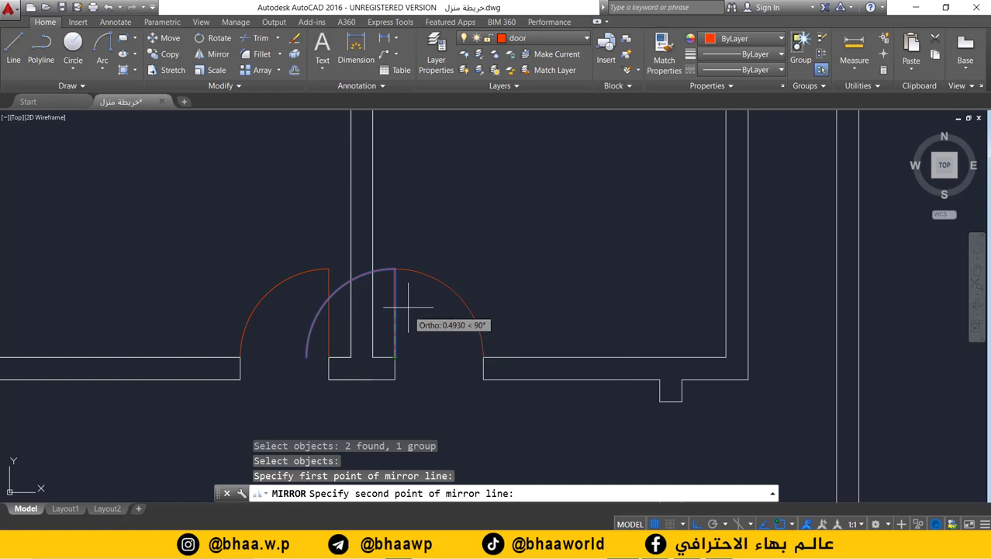
{"action": "left_click", "coordinate": [394, 269]}
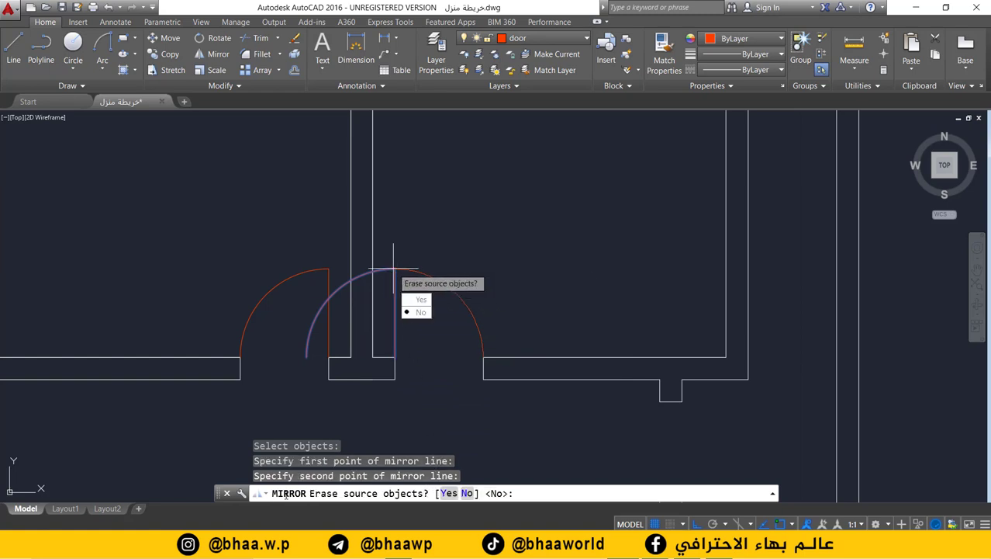
{"action": "left_click", "coordinate": [447, 493]}
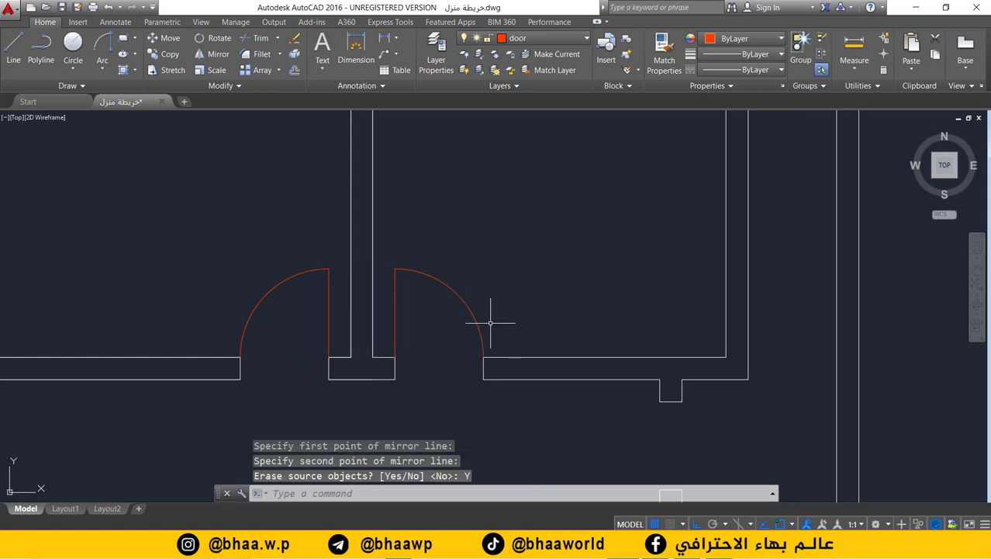
{"action": "scroll", "coordinate": [490, 323], "scroll_direction": "down", "scroll_amount": 2}
{"action": "scroll", "coordinate": [435, 341], "scroll_direction": "down", "scroll_amount": 2}
{"action": "mouse_move", "coordinate": [434, 341]}
{"action": "middle_mouse_down"}
{"action": "mouse_move", "coordinate": [464, 310]}
{"action": "mouse_move", "coordinate": [455, 182]}
{"action": "middle_mouse_up"}
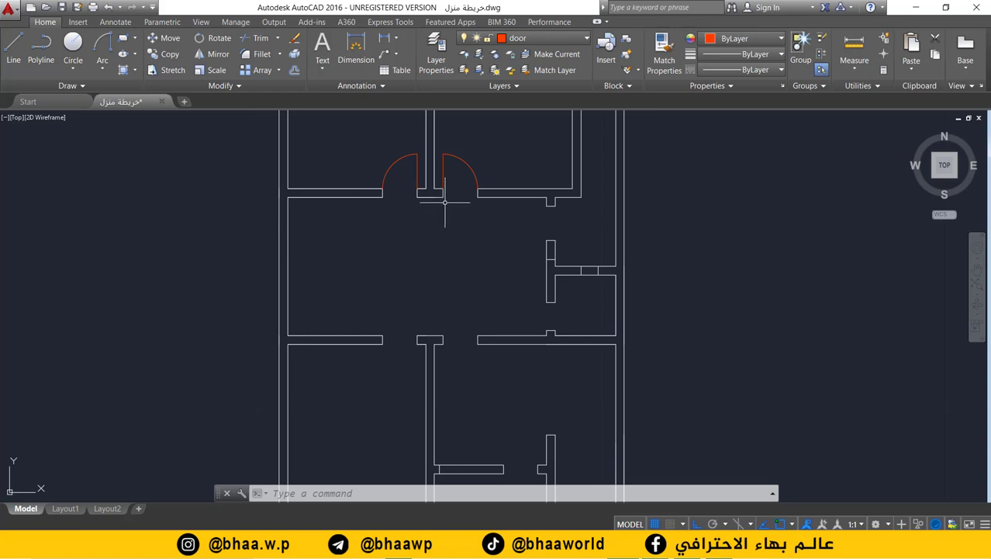
- Copy both doors from the openings' midpoint 4.5 units down into the lower double doorway
{"action": "mouse_move", "coordinate": [449, 310]}
{"action": "middle_mouse_down"}
{"action": "mouse_move", "coordinate": [426, 269]}
{"action": "mouse_move", "coordinate": [434, 319]}
{"action": "middle_mouse_up"}
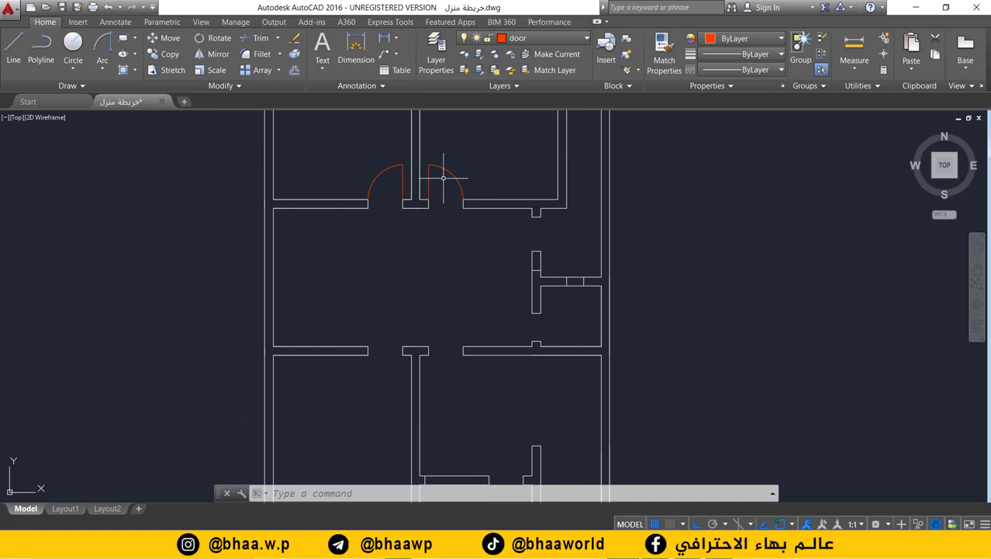
{"action": "left_click", "coordinate": [167, 54]}
{"action": "left_click", "coordinate": [440, 168]}
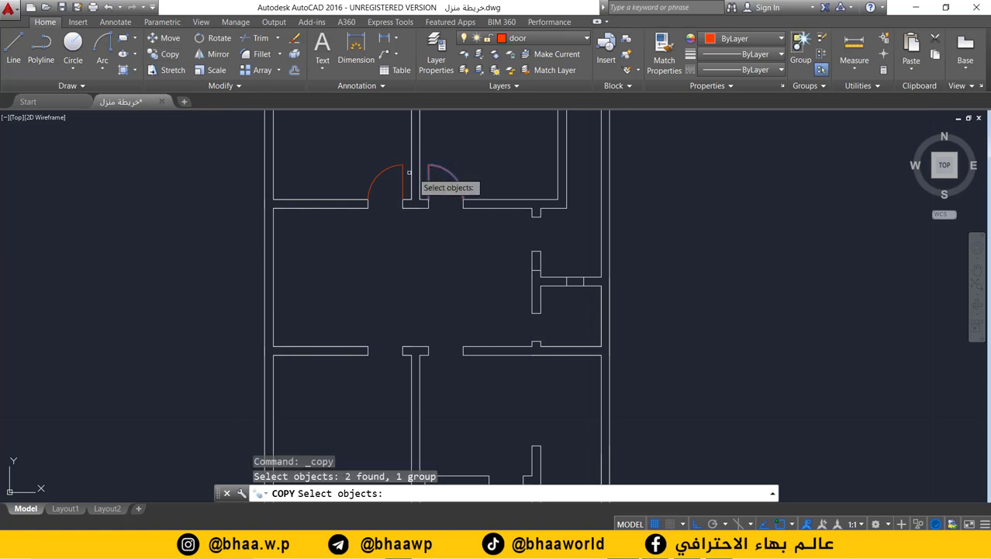
{"action": "left_click", "coordinate": [394, 169]}
{"action": "key", "text": "Return"}
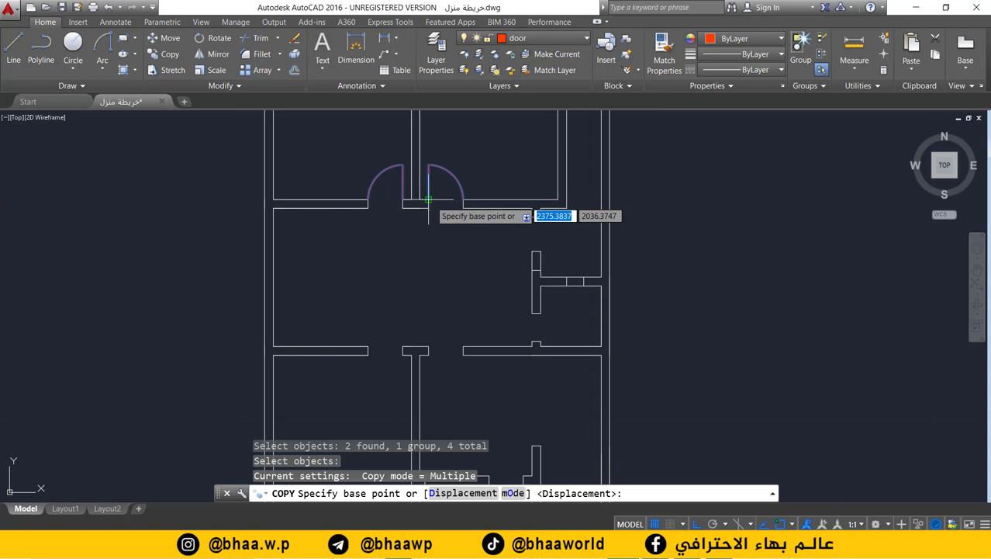
{"action": "left_click", "coordinate": [427, 203]}
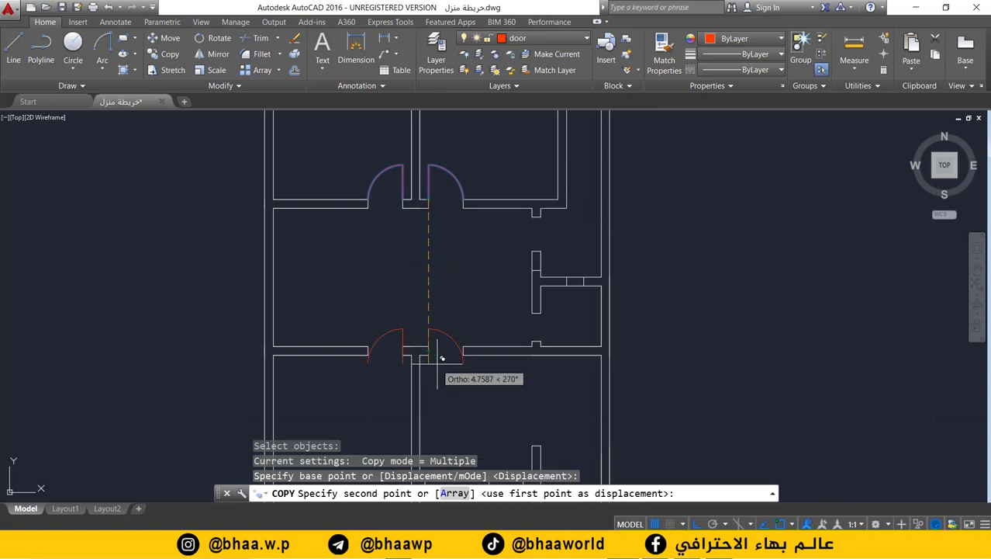
{"action": "scroll", "coordinate": [419, 312], "scroll_direction": "up", "scroll_amount": 4}
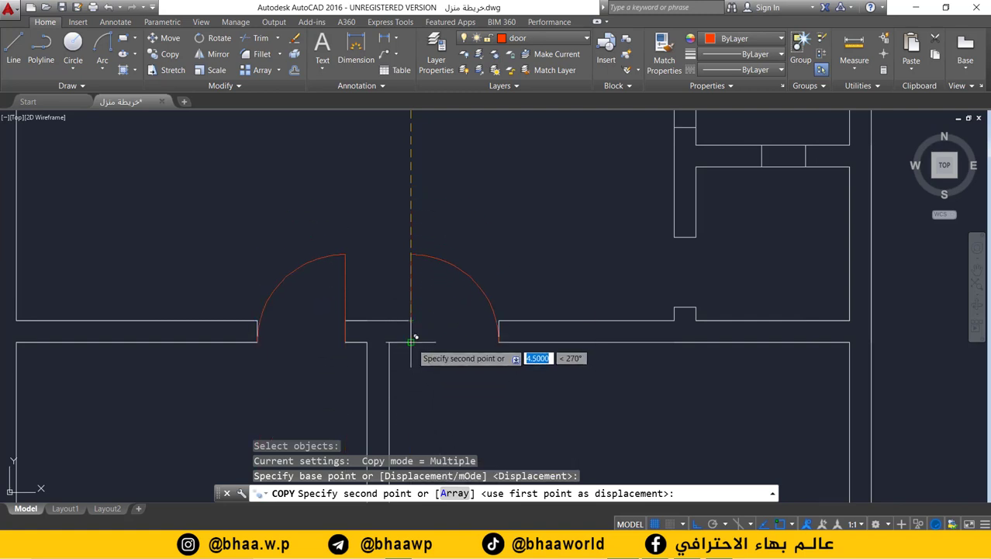
{"action": "left_click", "coordinate": [411, 341]}
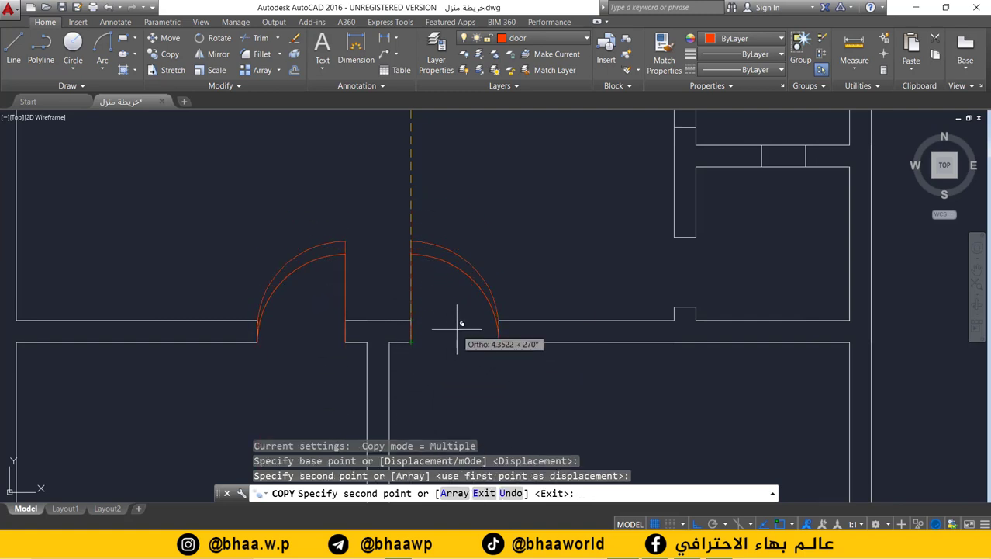
{"action": "key", "text": "Escape"}
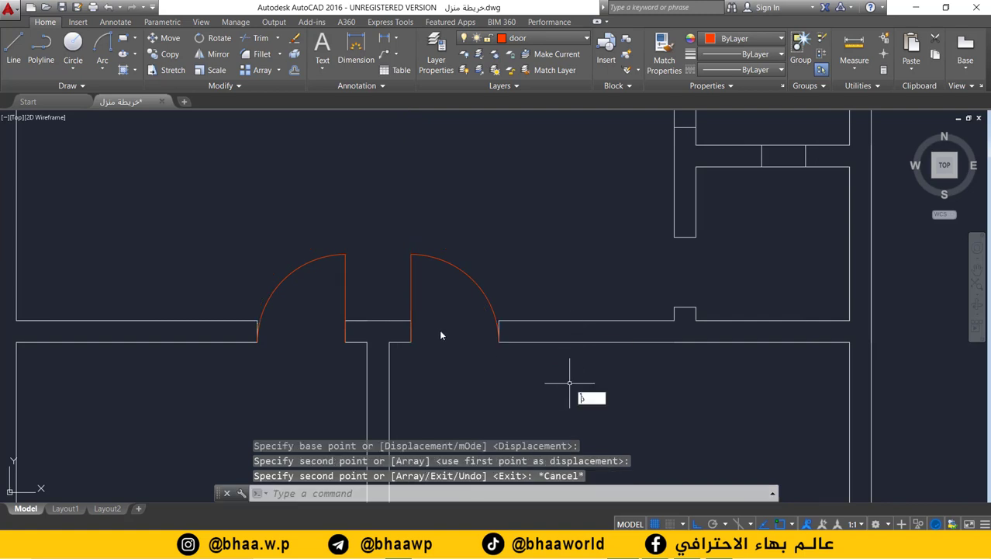
{"action": "scroll", "coordinate": [450, 315], "scroll_direction": "down", "scroll_amount": 2}
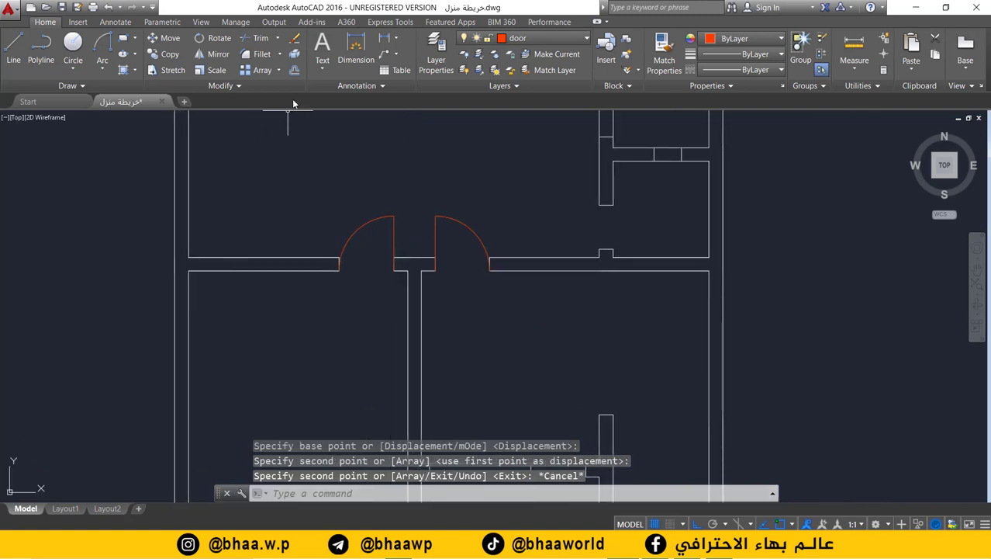
- Mirror both lower doors across the horizontal wall line, erasing the upward-swinging originals
{"action": "left_click", "coordinate": [217, 55]}
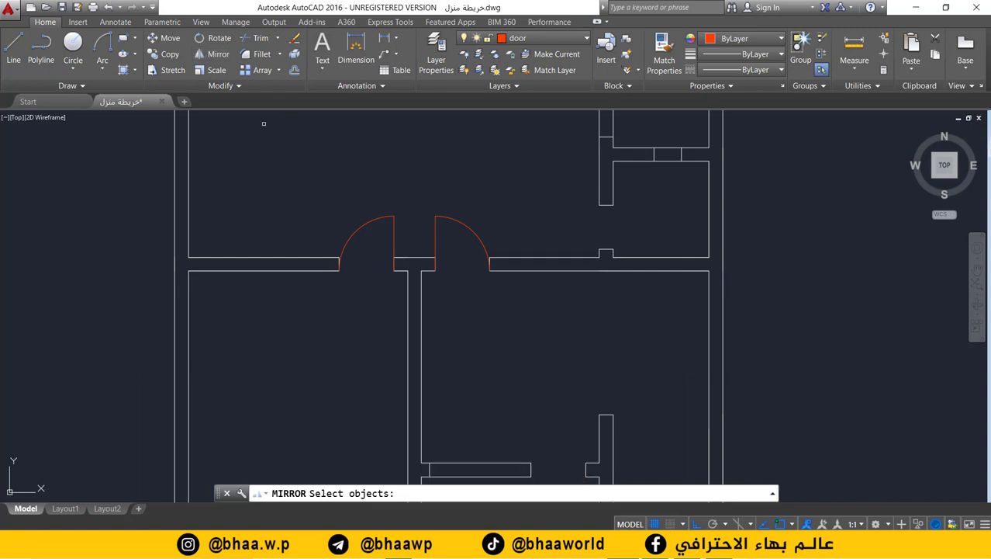
{"action": "left_click", "coordinate": [455, 222]}
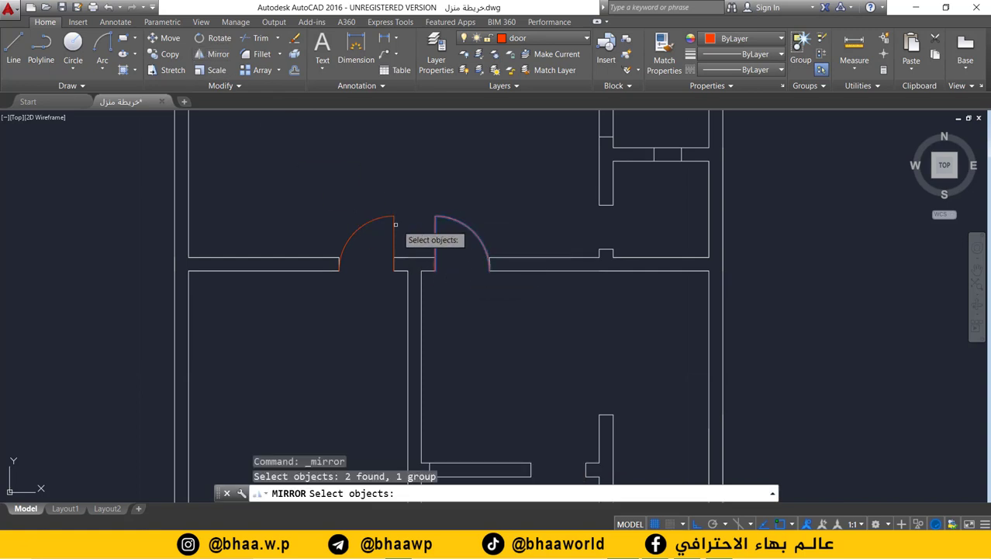
{"action": "left_click", "coordinate": [382, 218]}
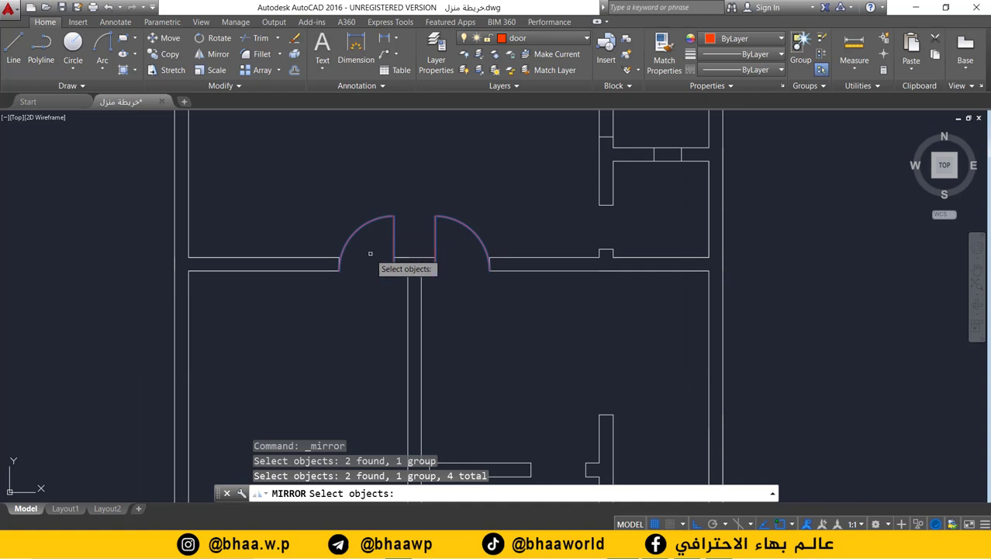
{"action": "key", "text": "Return"}
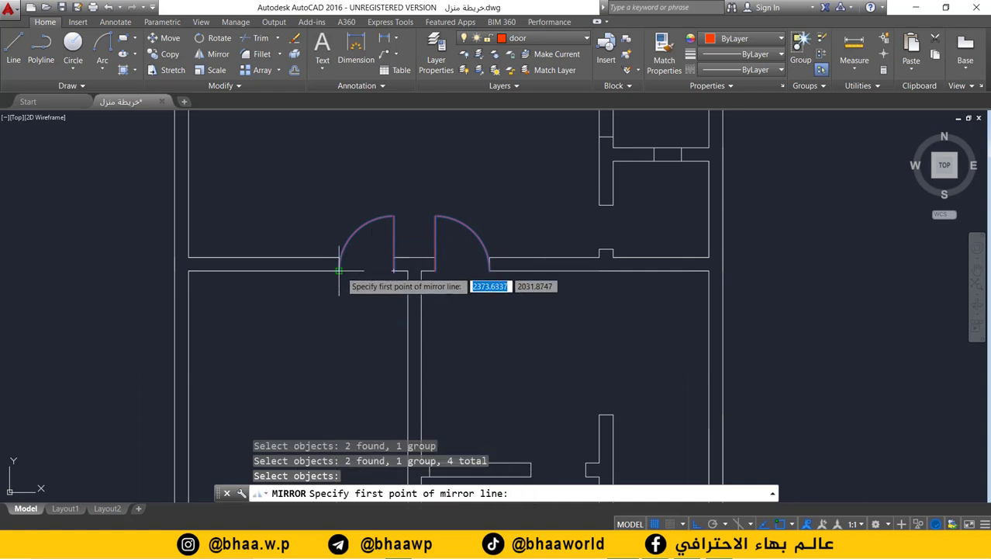
{"action": "left_click", "coordinate": [339, 271]}
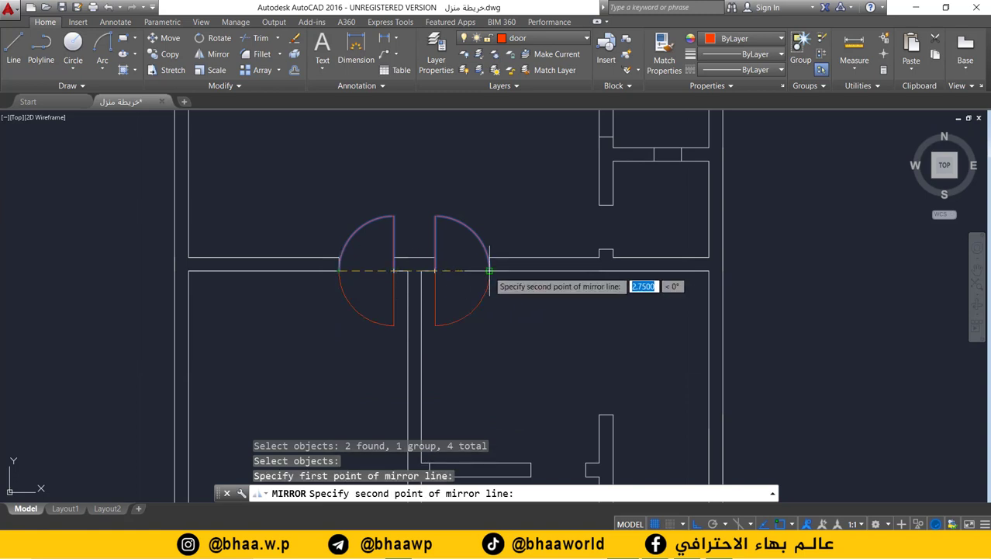
{"action": "left_click", "coordinate": [489, 271]}
{"action": "type", "text": "y"}
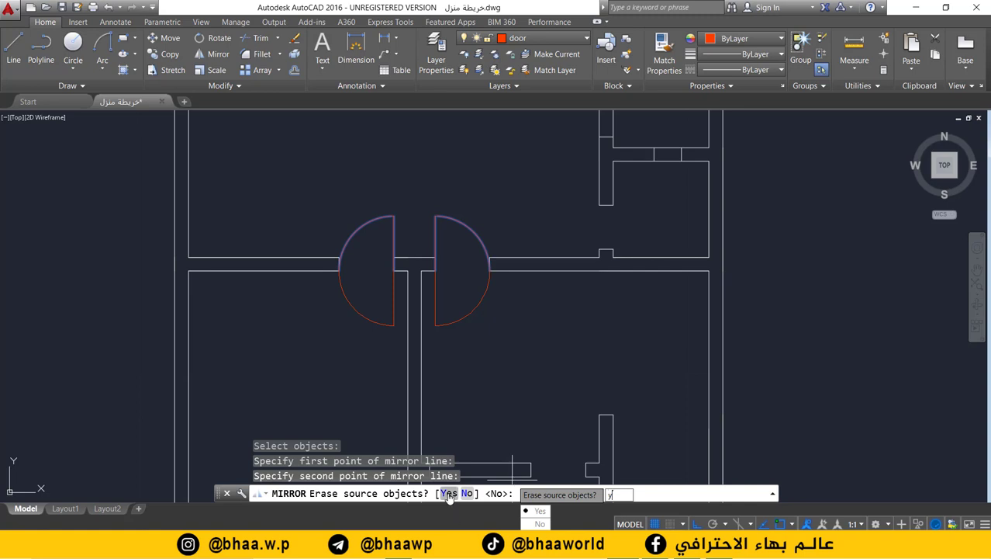
{"action": "key", "text": "Return"}
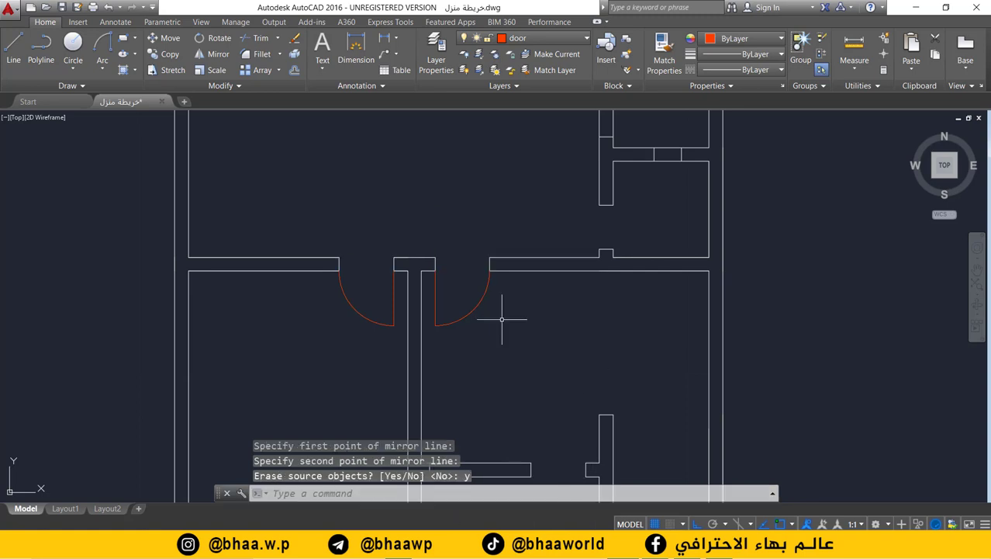
- Zoom and pan so both double-door pairs are in view
{"action": "scroll", "coordinate": [476, 335], "scroll_direction": "down", "scroll_amount": 4}
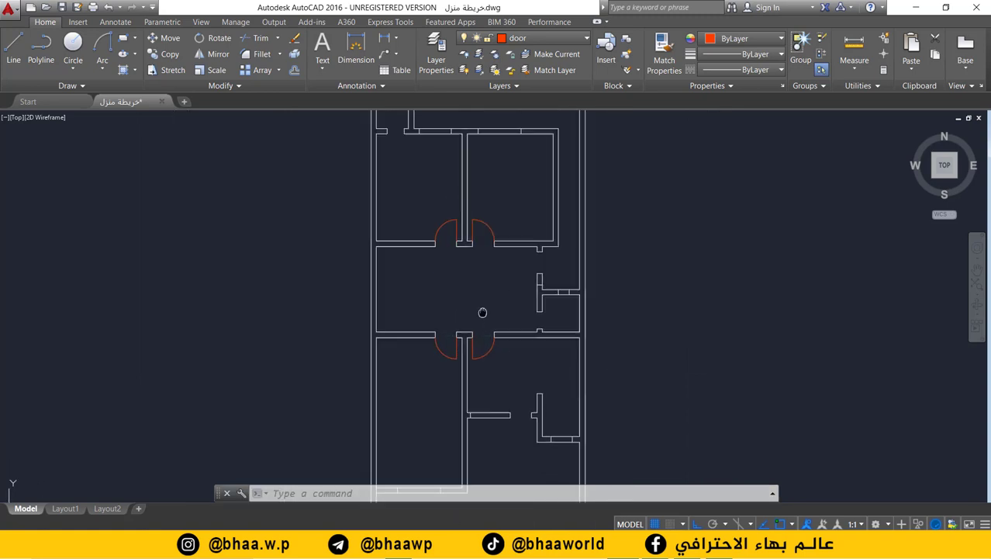
{"action": "mouse_move", "coordinate": [483, 330]}
{"action": "middle_mouse_down"}
{"action": "mouse_move", "coordinate": [479, 345]}
{"action": "mouse_move", "coordinate": [482, 264]}
{"action": "middle_mouse_up"}
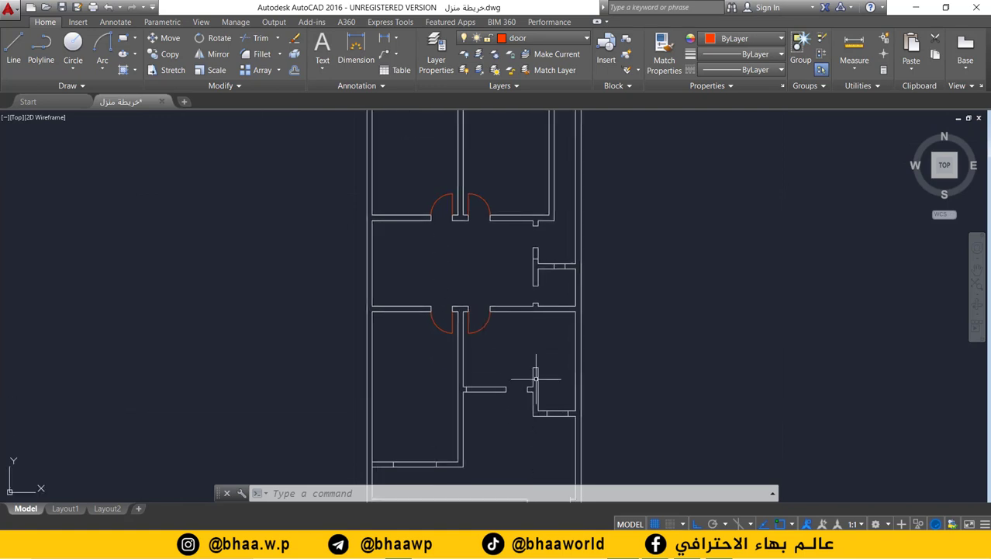
{"action": "scroll", "coordinate": [481, 371], "scroll_direction": "up", "scroll_amount": 1}
{"action": "scroll", "coordinate": [480, 371], "scroll_direction": "up", "scroll_amount": 1}
{"action": "scroll", "coordinate": [481, 370], "scroll_direction": "up", "scroll_amount": 1}
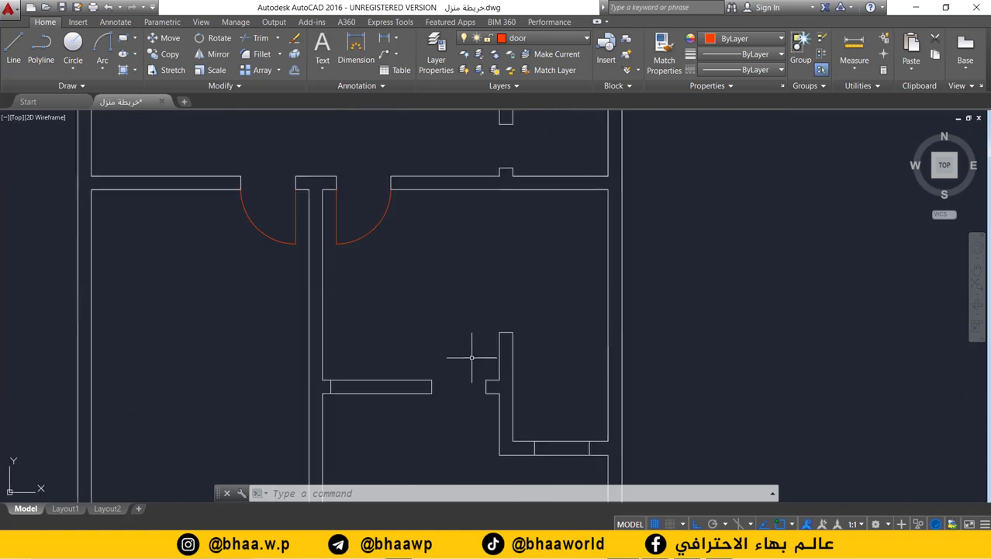
{"action": "scroll", "coordinate": [472, 358], "scroll_direction": "down", "scroll_amount": 1}
{"action": "mouse_move", "coordinate": [460, 343]}
{"action": "middle_mouse_down"}
{"action": "mouse_move", "coordinate": [454, 399]}
{"action": "mouse_move", "coordinate": [461, 386]}
{"action": "middle_mouse_up"}
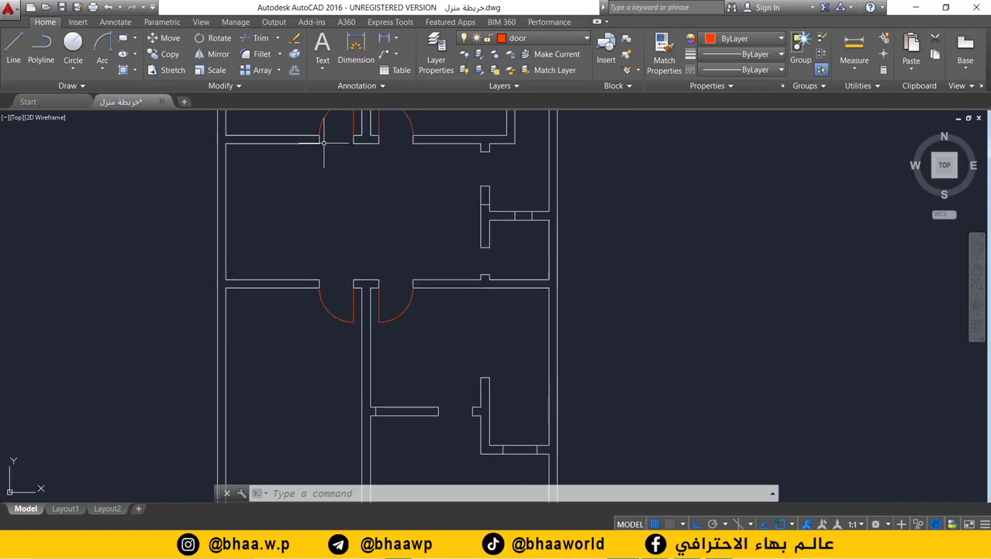
{"action": "middle_click_drag", "start_coordinate": [375, 210], "coordinate": [370, 232]}
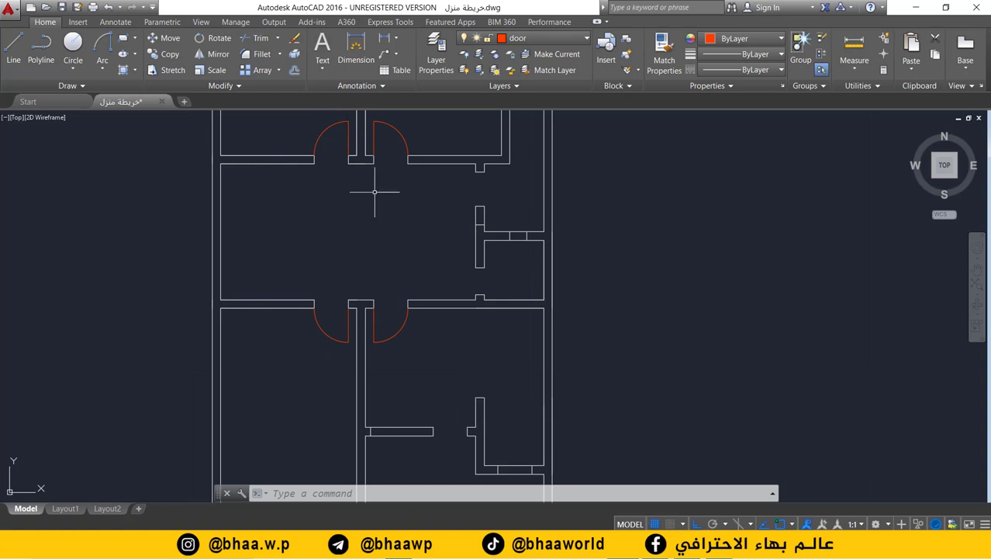
- Copy the upper left door from its hinge into the interior wall opening below the lower doors
{"action": "left_click", "coordinate": [168, 54]}
{"action": "left_click", "coordinate": [335, 127]}
{"action": "key", "text": "Return"}
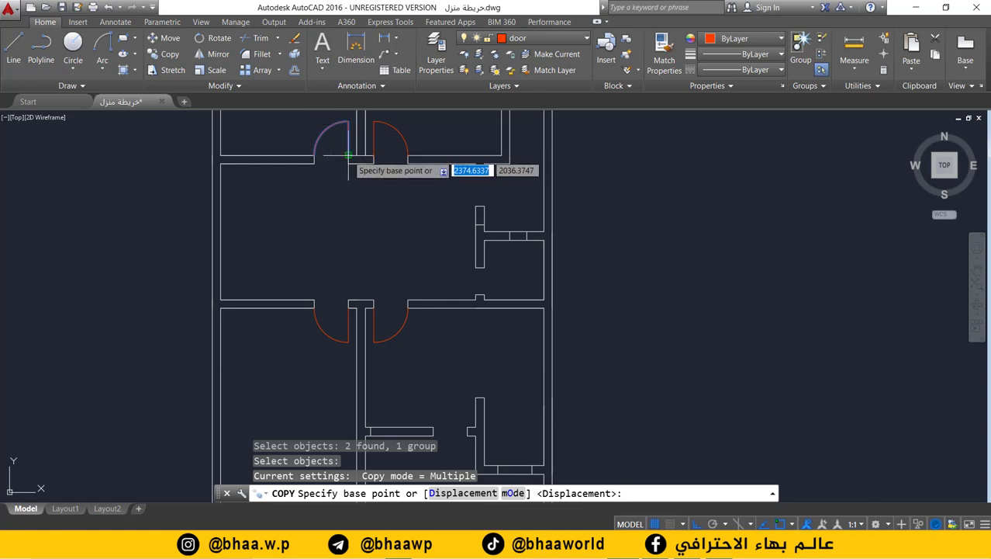
{"action": "left_click", "coordinate": [348, 154]}
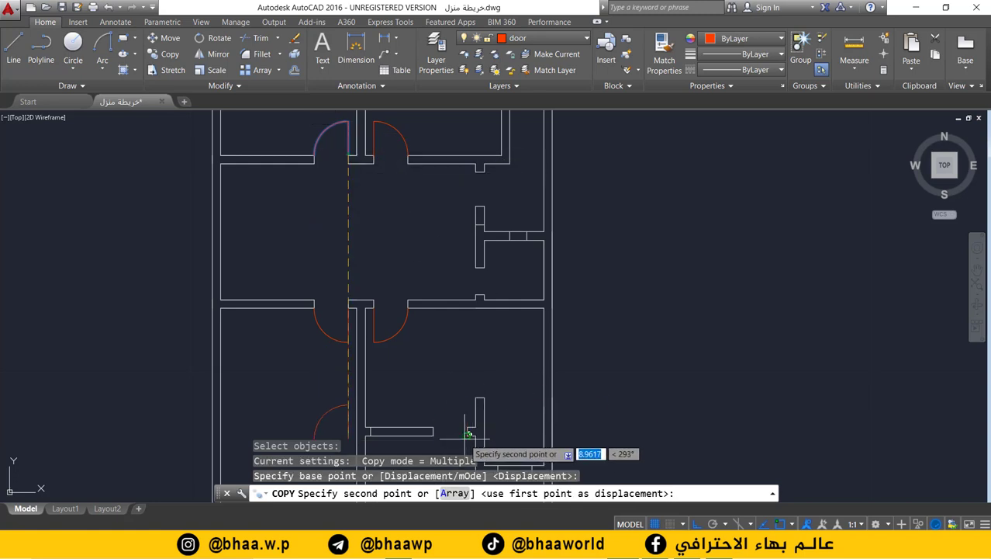
{"action": "scroll", "coordinate": [451, 434], "scroll_direction": "up", "scroll_amount": 1}
{"action": "scroll", "coordinate": [446, 335], "scroll_direction": "up", "scroll_amount": 1}
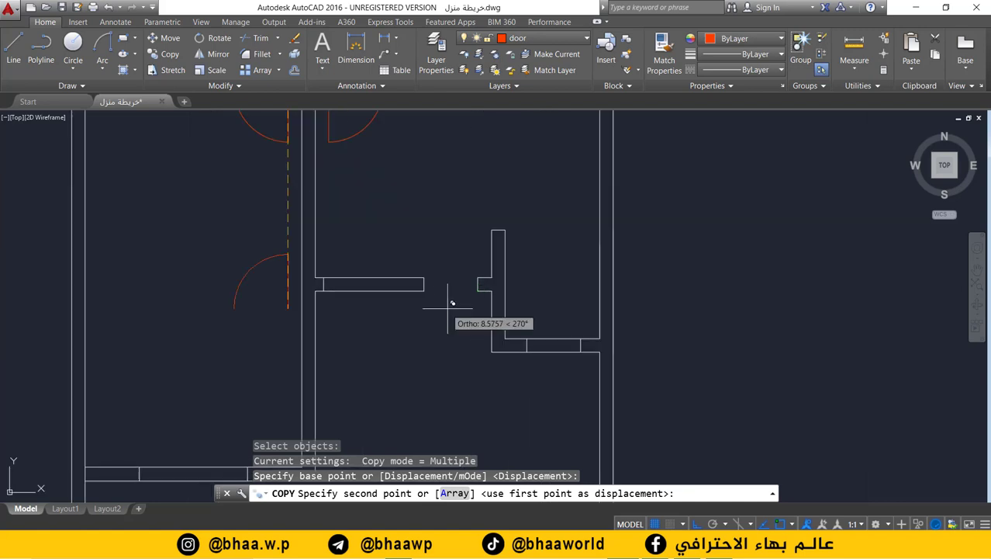
{"action": "scroll", "coordinate": [466, 295], "scroll_direction": "up", "scroll_amount": 1}
{"action": "scroll", "coordinate": [481, 285], "scroll_direction": "down", "scroll_amount": 1}
{"action": "middle_click_drag", "start_coordinate": [465, 288], "coordinate": [457, 331]}
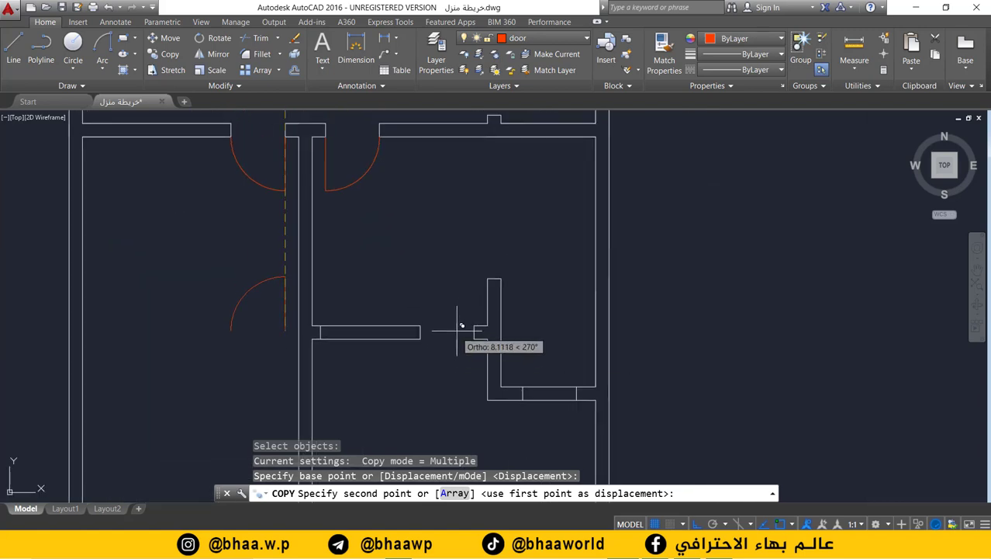
{"action": "scroll", "coordinate": [457, 331], "scroll_direction": "down", "scroll_amount": 2}
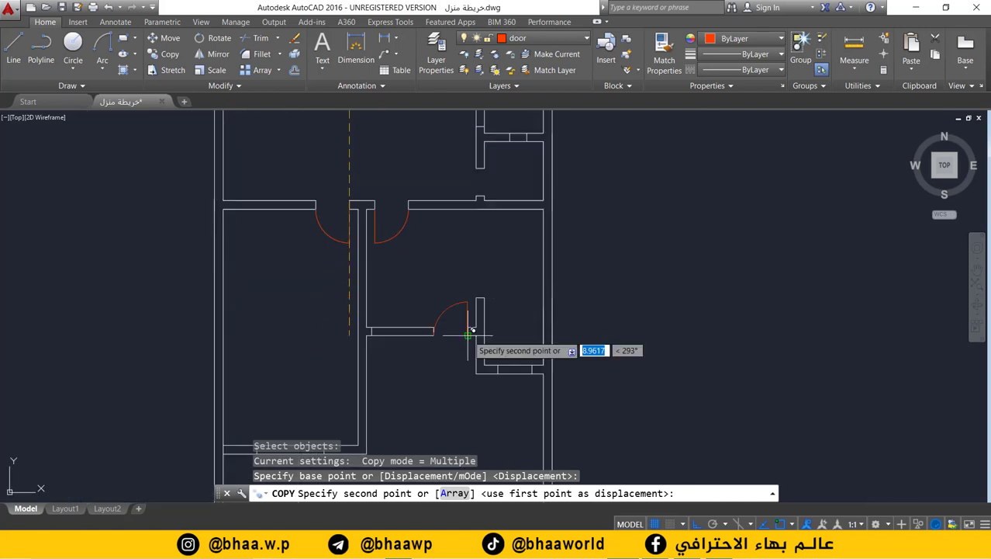
{"action": "scroll", "coordinate": [470, 332], "scroll_direction": "up", "scroll_amount": 2}
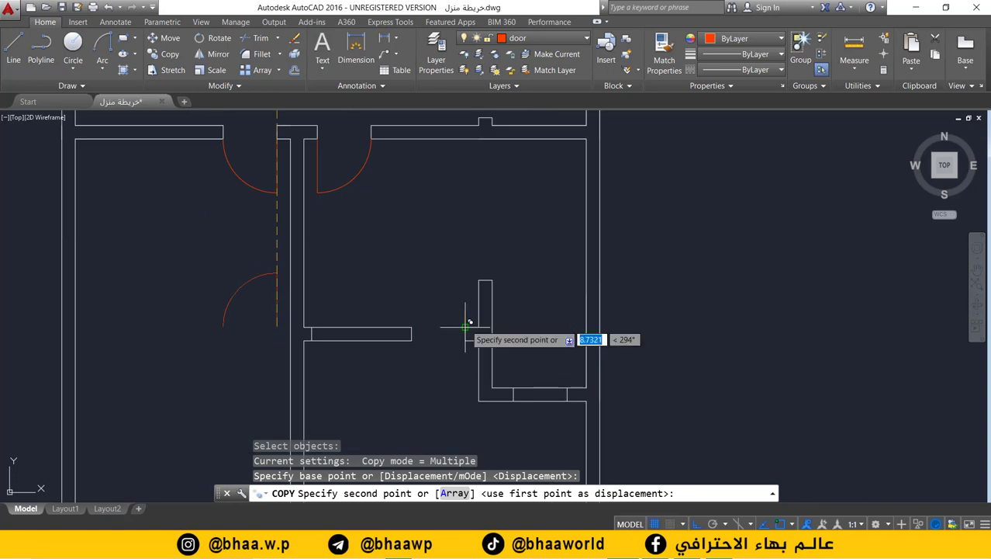
{"action": "left_click", "coordinate": [466, 328]}
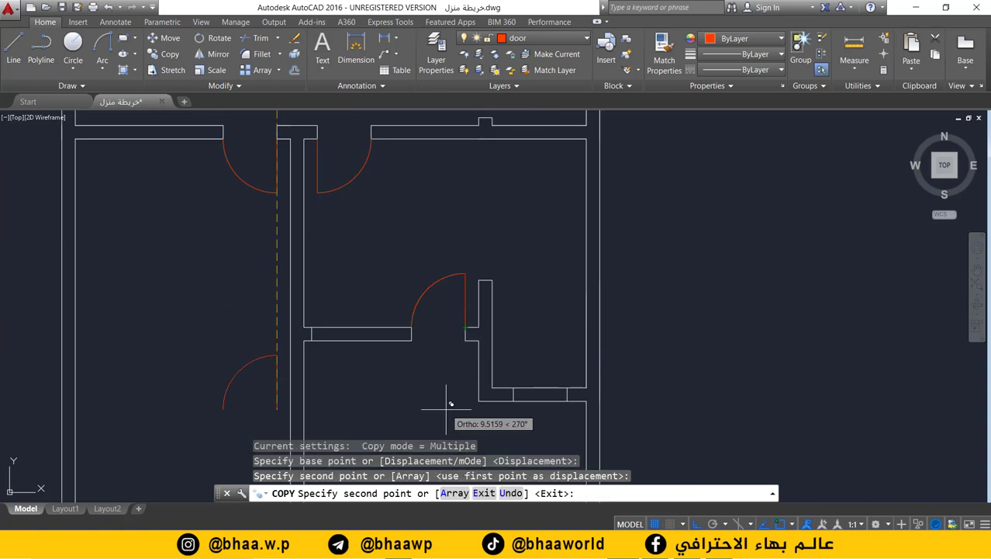
{"action": "key", "text": "Return"}
- Check the reference floor-plan image and recentre the view on the lower doors
{"action": "scroll", "coordinate": [449, 244], "scroll_direction": "down", "scroll_amount": 2}
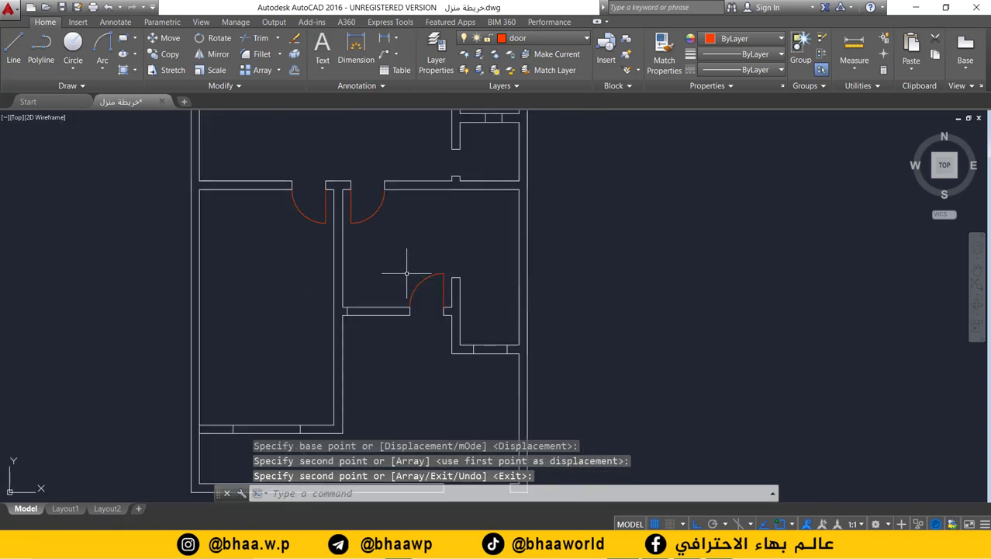
{"action": "middle_click_drag", "start_coordinate": [405, 277], "coordinate": [418, 316]}
{"action": "key", "text": "alt+Tab"}
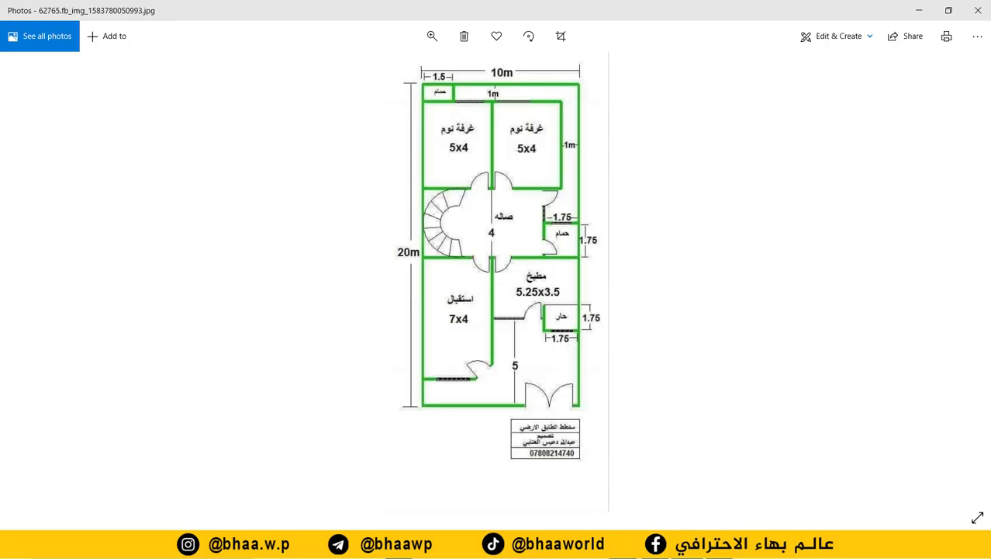
{"action": "key", "text": "alt+Tab"}
{"action": "mouse_move", "coordinate": [392, 272]}
{"action": "middle_mouse_down"}
{"action": "mouse_move", "coordinate": [413, 310]}
{"action": "mouse_move", "coordinate": [424, 289]}
{"action": "middle_mouse_up"}
{"action": "scroll", "coordinate": [423, 288], "scroll_direction": "down", "scroll_amount": 2}
{"action": "middle_click_drag", "start_coordinate": [416, 327], "coordinate": [432, 288]}
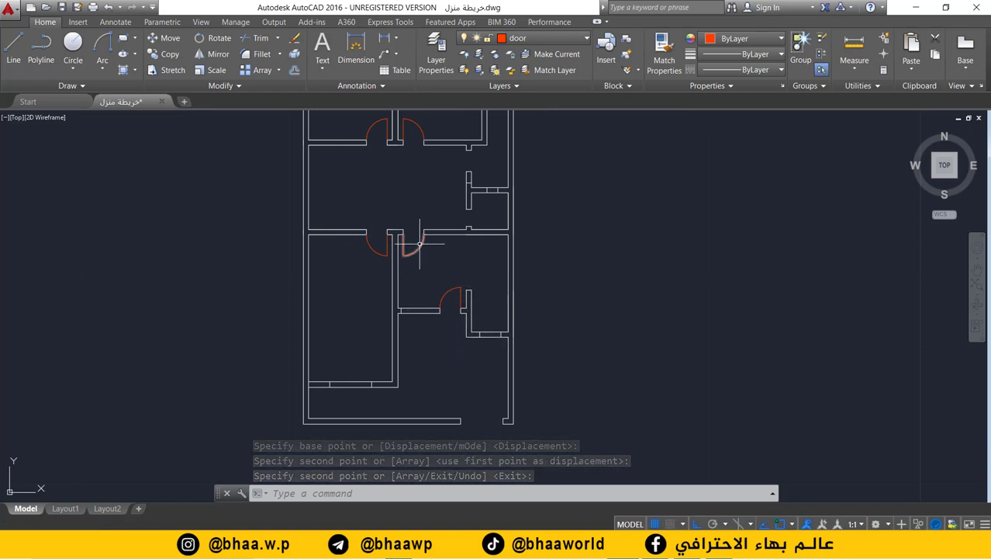
- Copy the lower-right door swing from its hinge into the bathroom opening off the hall
{"action": "mouse_move", "coordinate": [469, 256]}
{"action": "middle_mouse_down"}
{"action": "mouse_move", "coordinate": [468, 444]}
{"action": "mouse_move", "coordinate": [467, 323]}
{"action": "mouse_move", "coordinate": [421, 331]}
{"action": "mouse_move", "coordinate": [450, 364]}
{"action": "middle_mouse_up"}
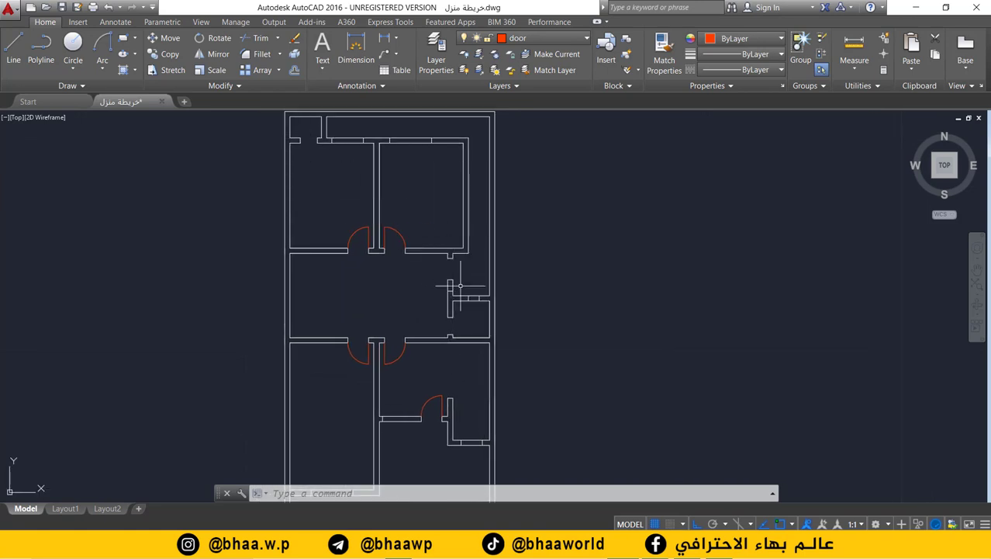
{"action": "scroll", "coordinate": [460, 286], "scroll_direction": "up", "scroll_amount": 2}
{"action": "middle_click_drag", "start_coordinate": [459, 271], "coordinate": [417, 288]}
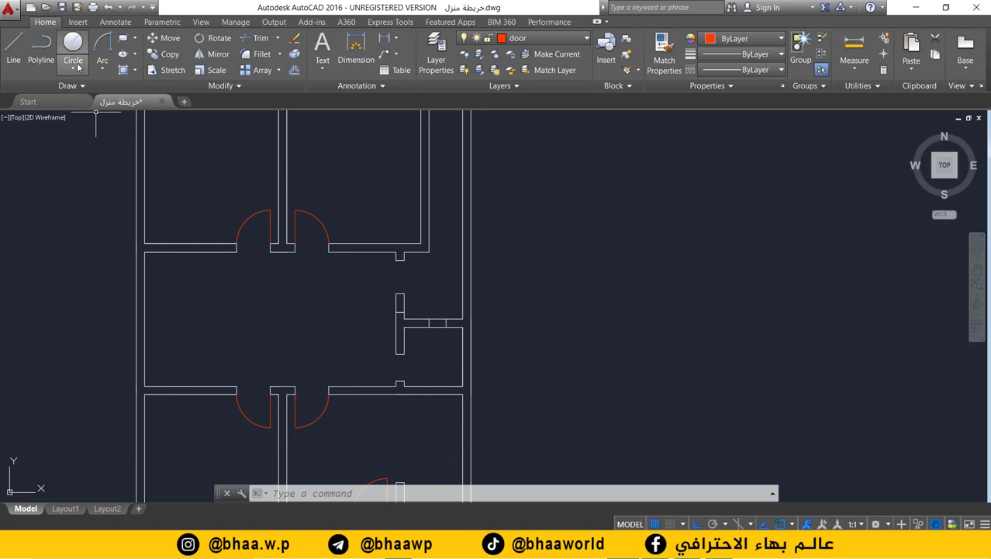
{"action": "left_click", "coordinate": [166, 56]}
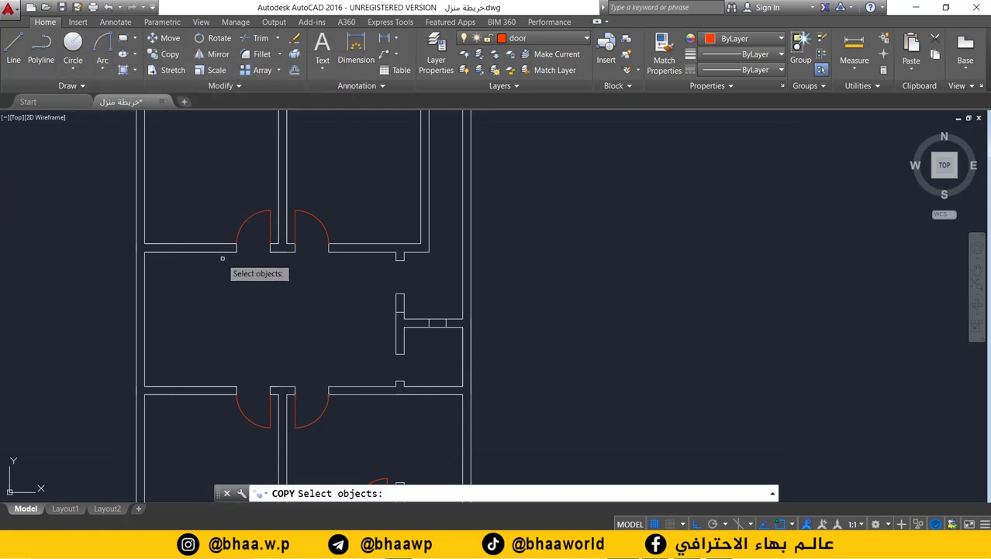
{"action": "left_click", "coordinate": [321, 408]}
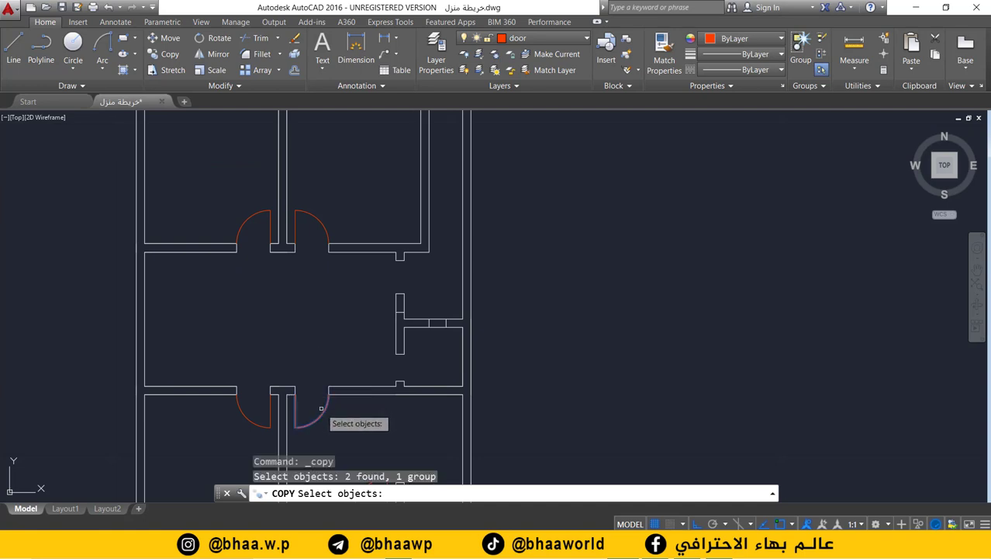
{"action": "key", "text": "Return"}
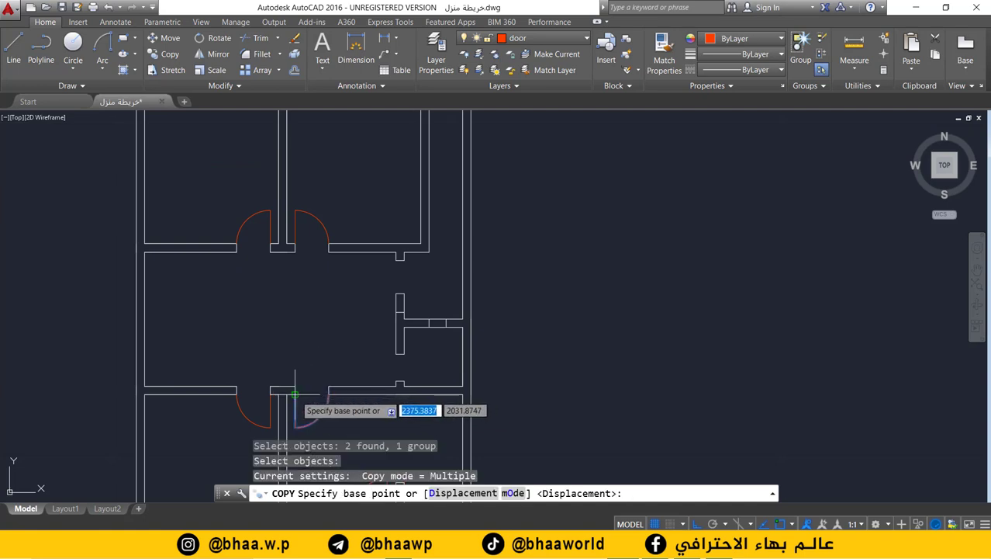
{"action": "left_click", "coordinate": [295, 395]}
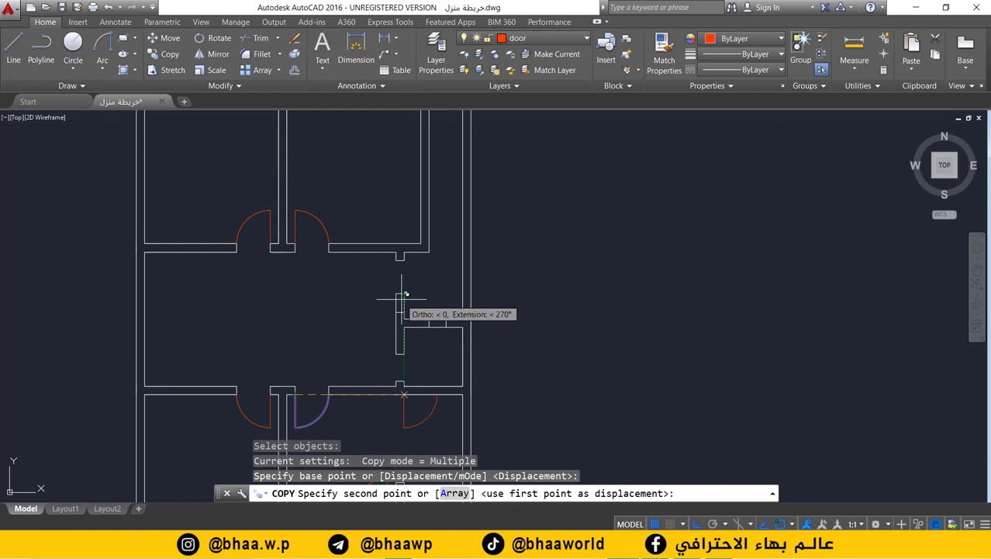
{"action": "left_click", "coordinate": [404, 295]}
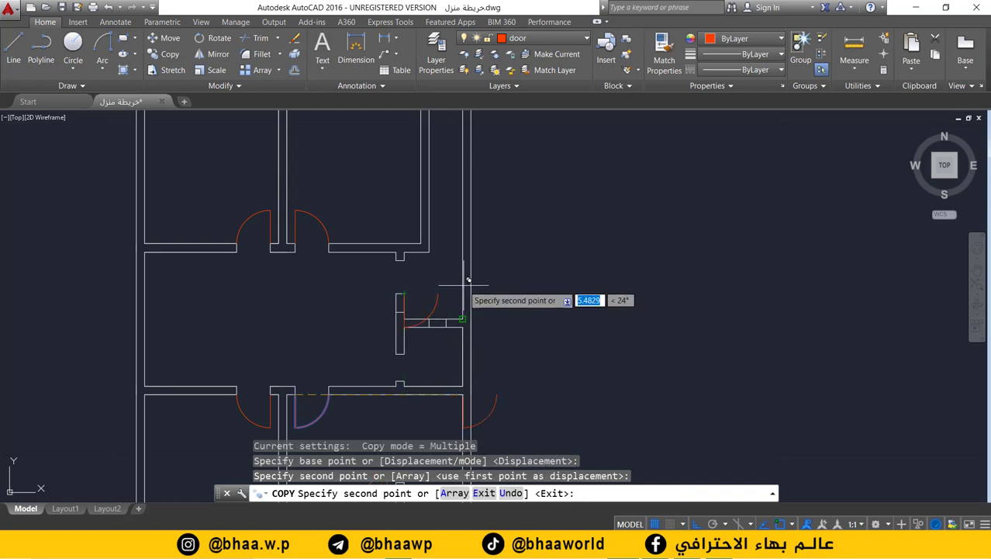
{"action": "key", "text": "Escape"}
{"action": "scroll", "coordinate": [400, 297], "scroll_direction": "up", "scroll_amount": 2}
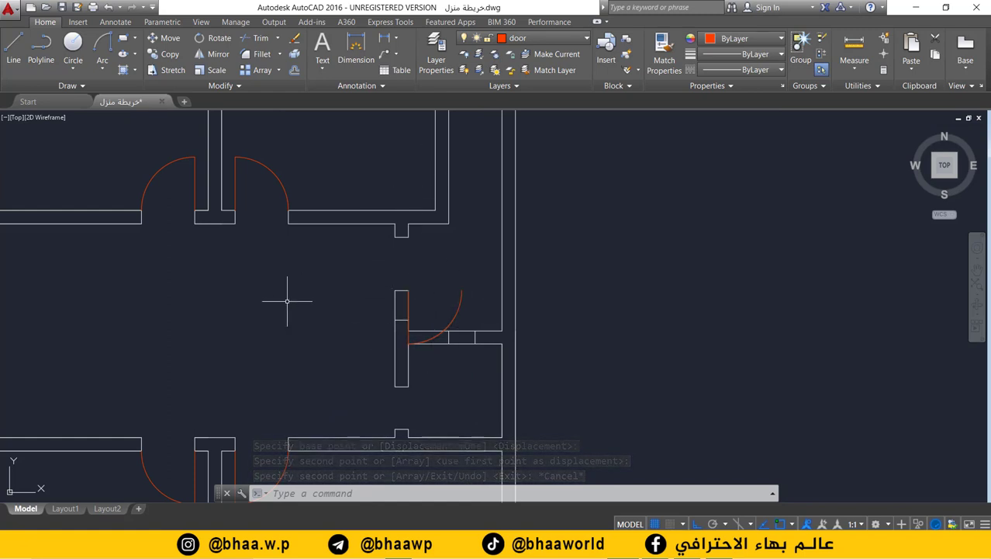
- Rotate the bathroom door swing 90° about its hinge so it opens upward
{"action": "left_click", "coordinate": [214, 38]}
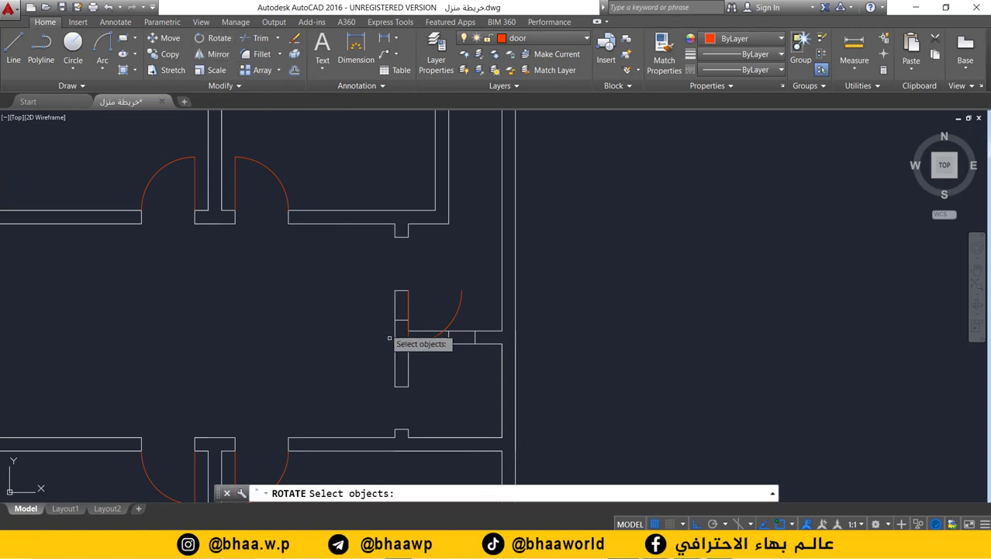
{"action": "left_click", "coordinate": [460, 303]}
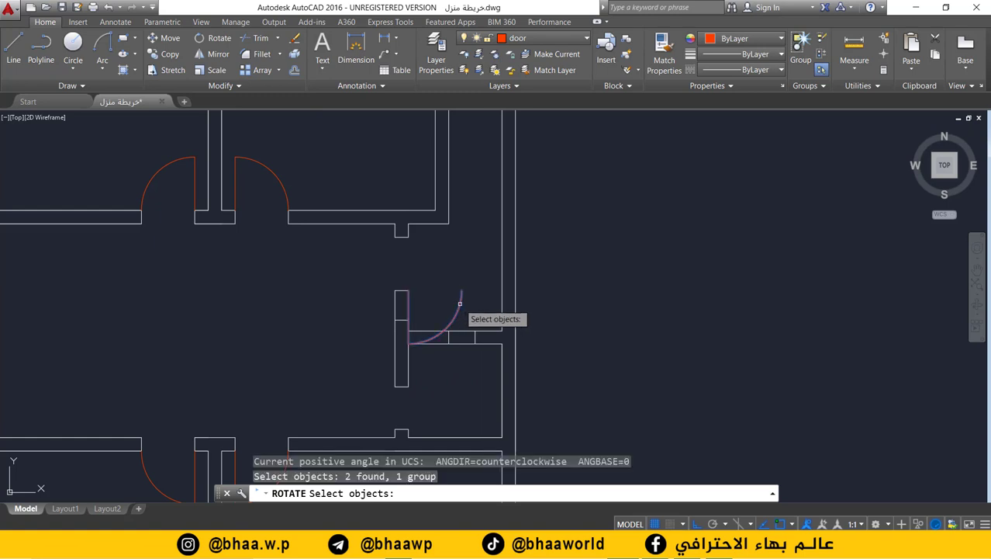
{"action": "key", "text": "Return"}
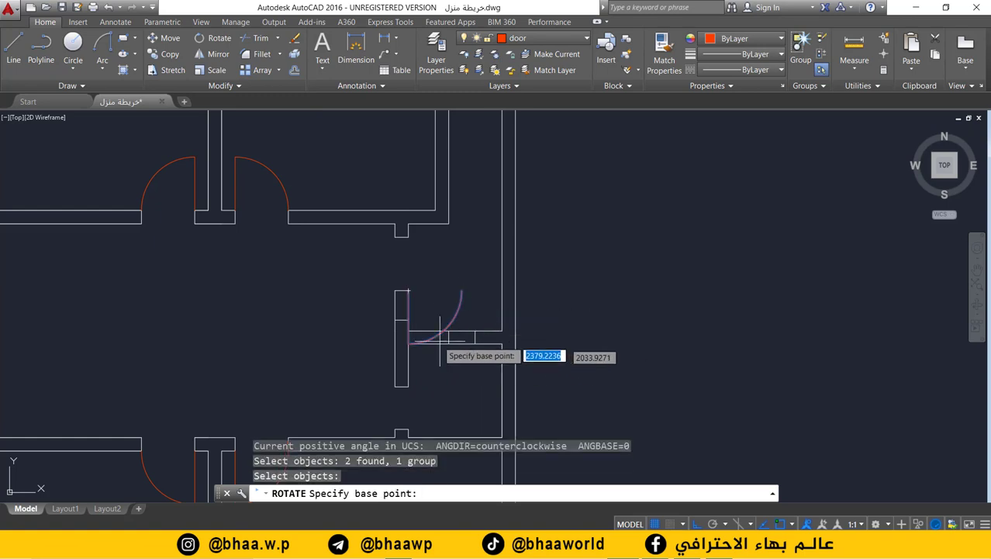
{"action": "left_click", "coordinate": [408, 291]}
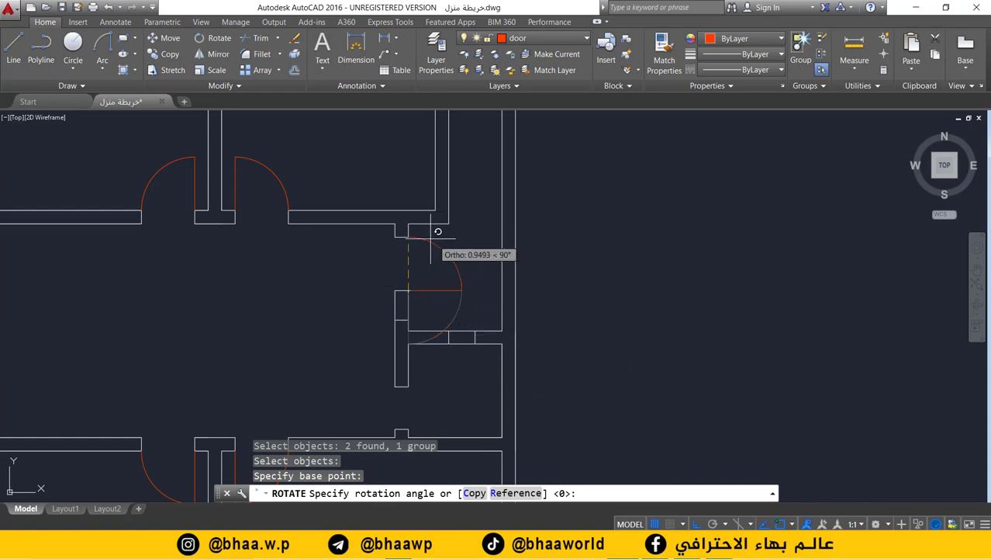
{"action": "left_click", "coordinate": [408, 235]}
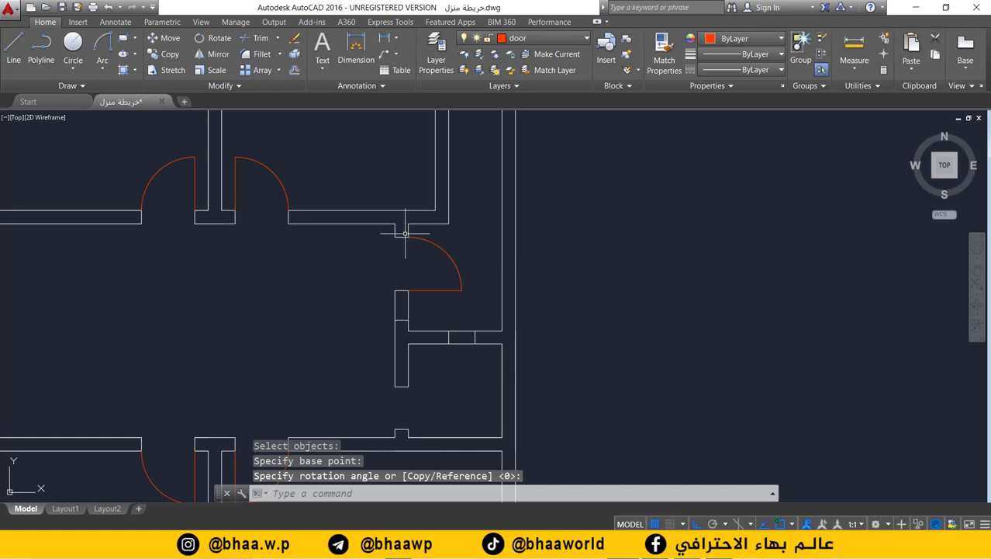
{"action": "key", "text": "Return"}
{"action": "scroll", "coordinate": [438, 310], "scroll_direction": "down", "scroll_amount": 2}
{"action": "middle_click_drag", "start_coordinate": [438, 310], "coordinate": [418, 299]}
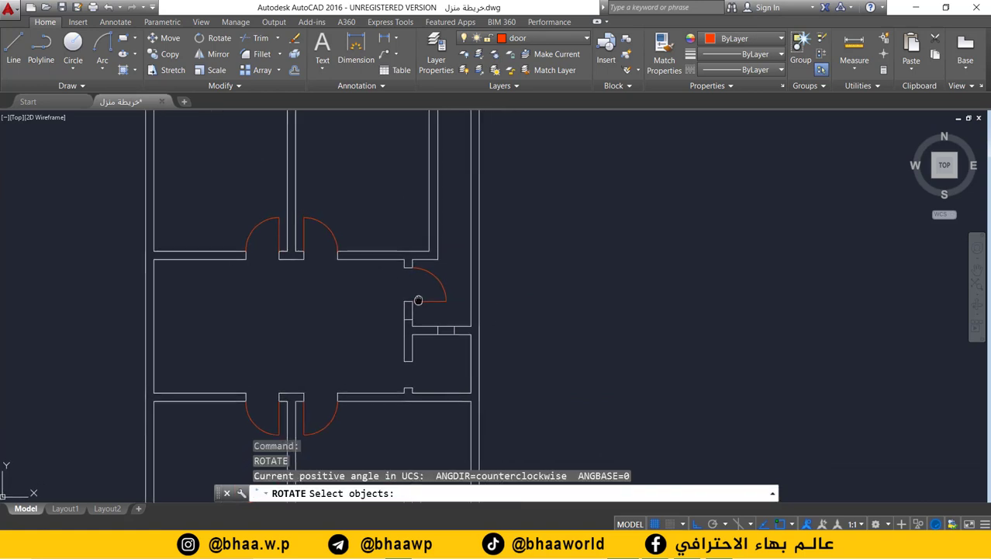
{"action": "scroll", "coordinate": [436, 291], "scroll_direction": "up", "scroll_amount": 1}
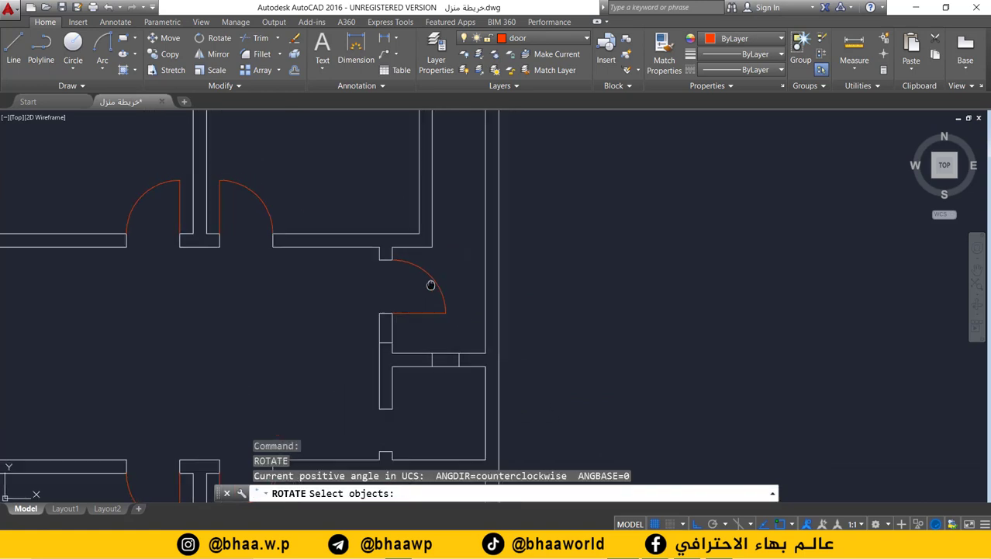
{"action": "scroll", "coordinate": [429, 281], "scroll_direction": "up", "scroll_amount": 1}
{"action": "scroll", "coordinate": [400, 283], "scroll_direction": "up", "scroll_amount": 1}
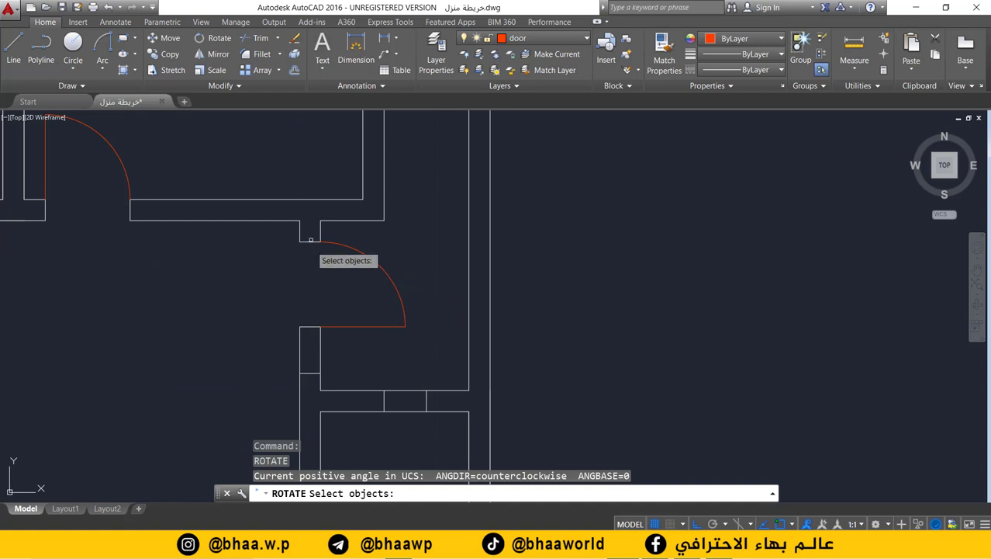
{"action": "scroll", "coordinate": [184, 190], "scroll_direction": "down", "scroll_amount": 2}
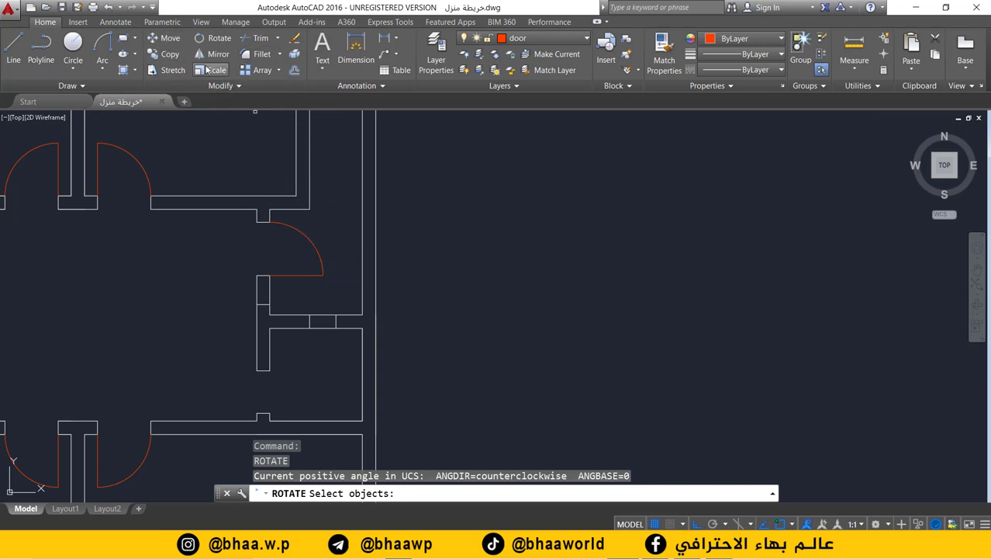
- Mirror the bathroom door across a horizontal line through its hinge, erasing the original
{"action": "left_click", "coordinate": [213, 56]}
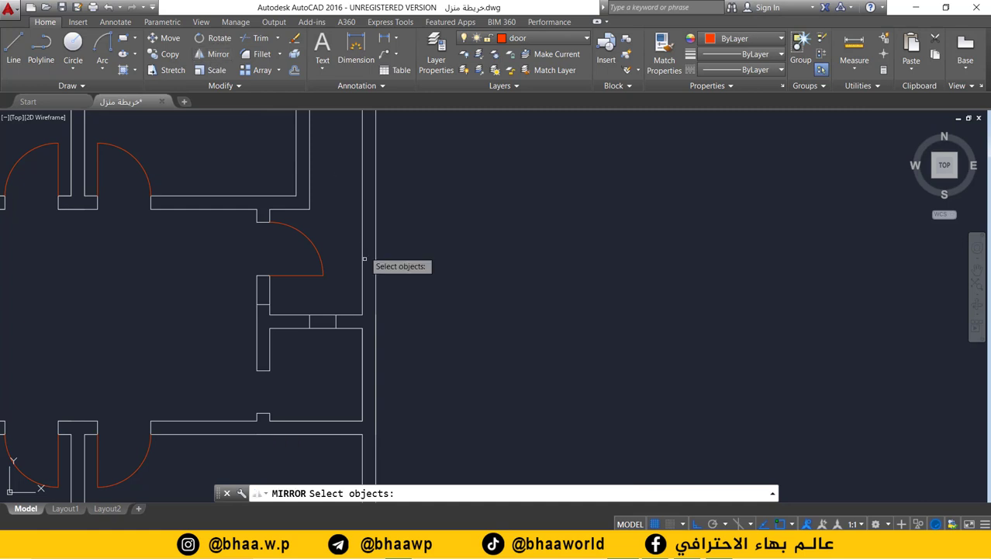
{"action": "left_click", "coordinate": [298, 274]}
{"action": "key", "text": "Return"}
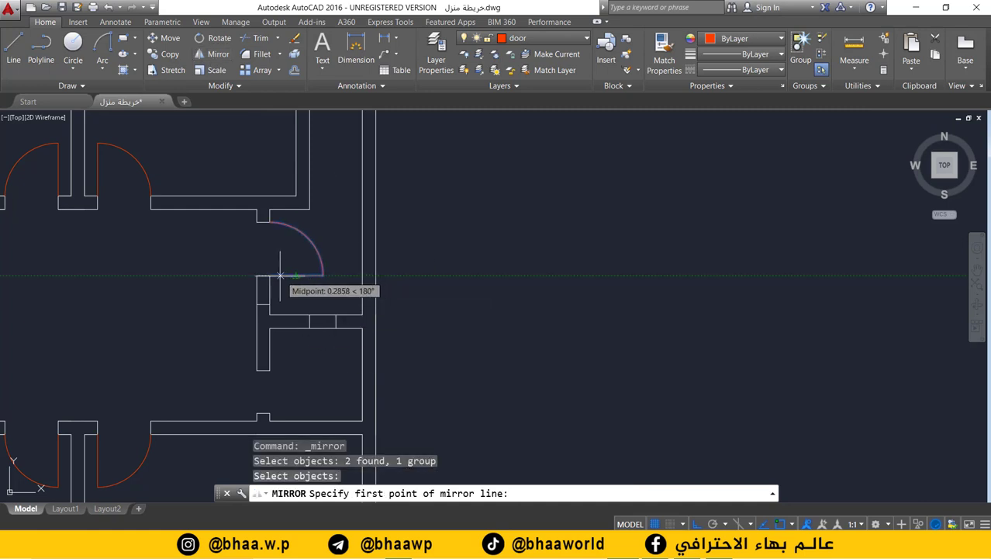
{"action": "left_click", "coordinate": [269, 275]}
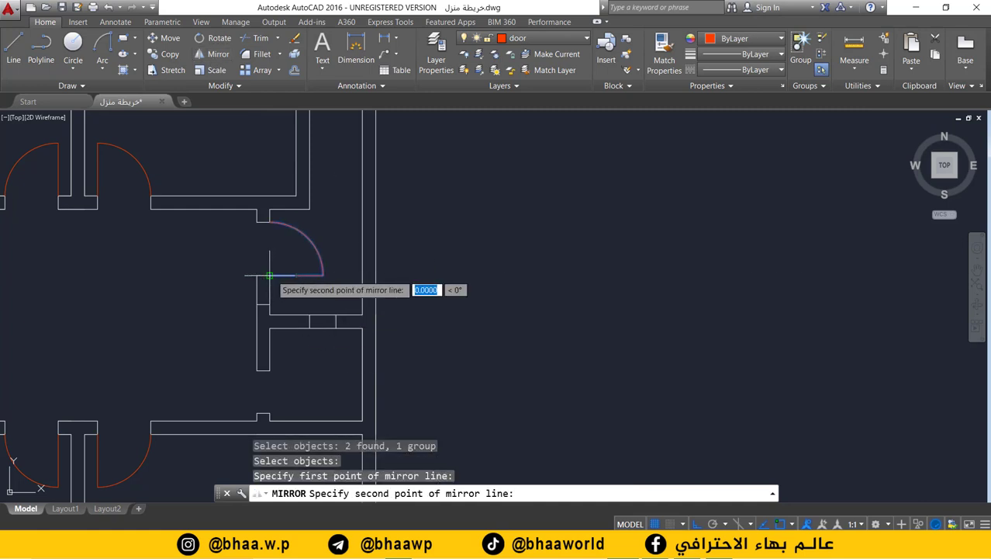
{"action": "left_click", "coordinate": [323, 276]}
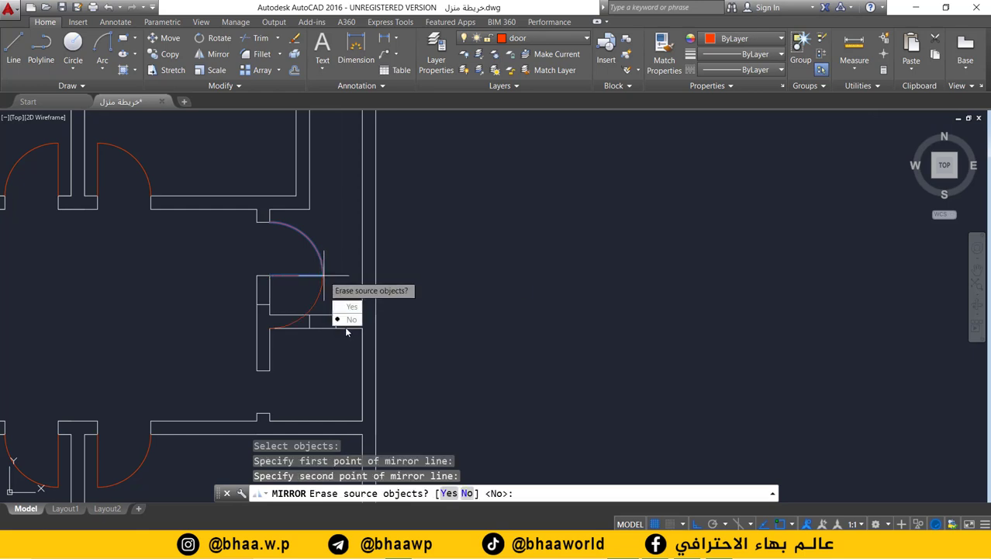
{"action": "left_click", "coordinate": [449, 494]}
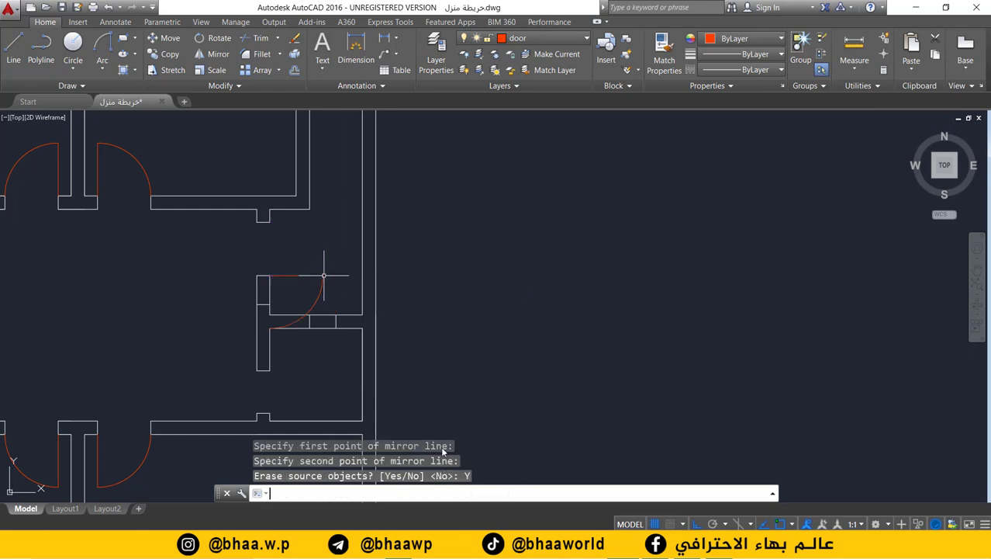
{"action": "key", "text": "alt+Tab"}
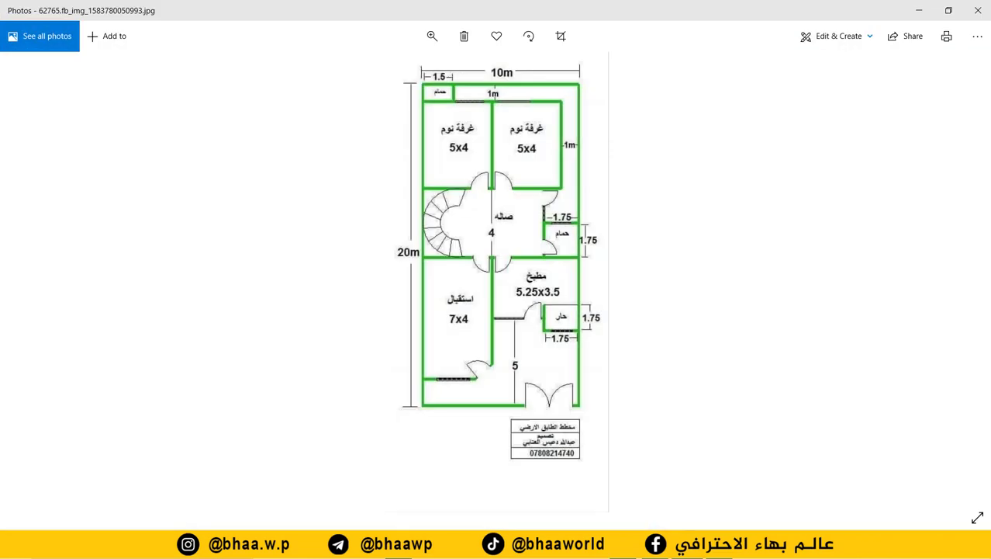
{"action": "key", "text": "alt+Tab"}
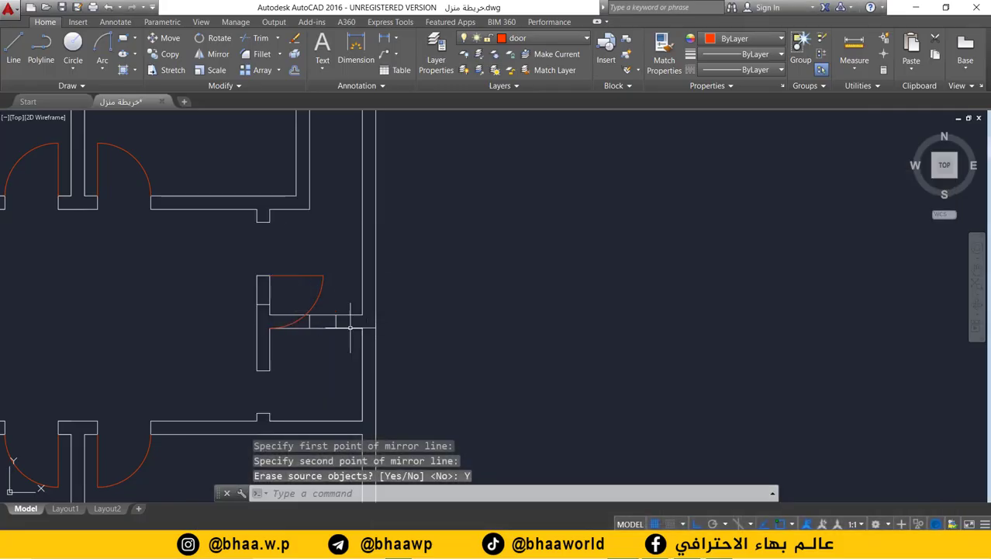
- Move the right-side door swing and frame up into the wall opening beside the small room
{"action": "left_click", "coordinate": [158, 38]}
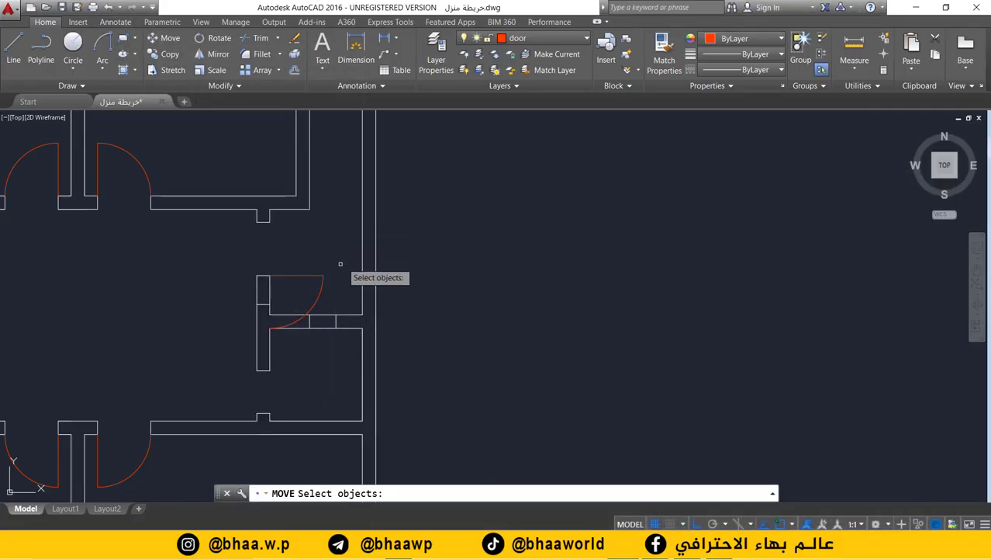
{"action": "left_click", "coordinate": [312, 275]}
{"action": "key", "text": "Return"}
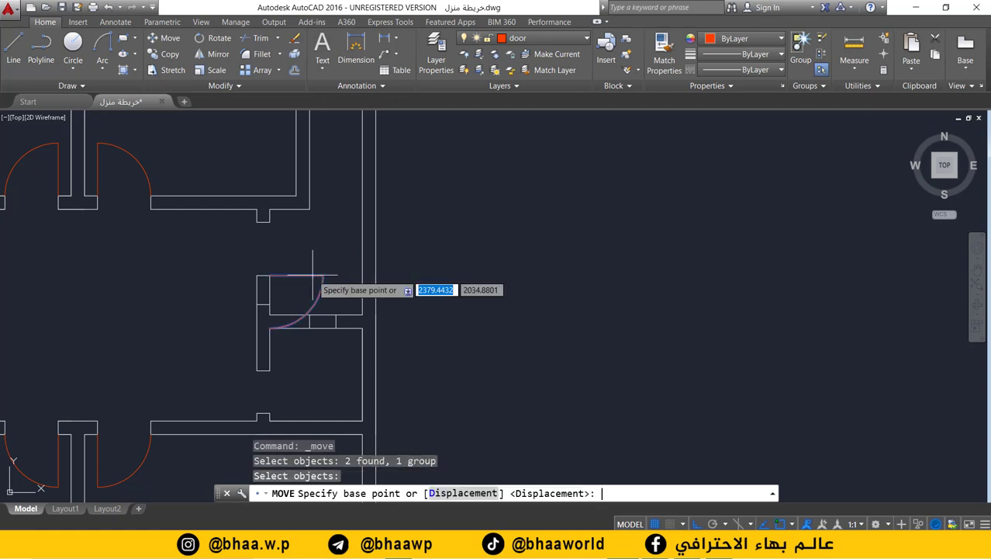
{"action": "left_click", "coordinate": [269, 275]}
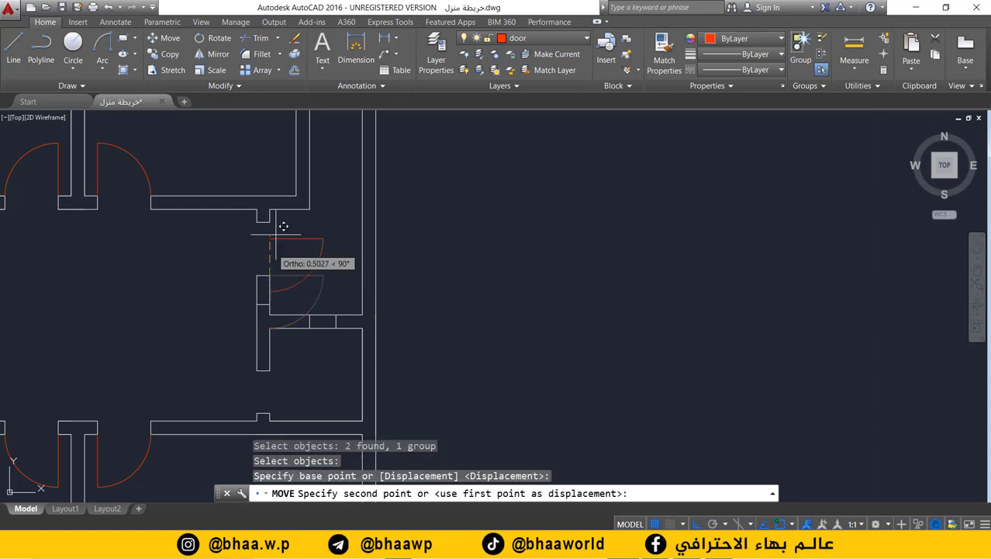
{"action": "left_click", "coordinate": [269, 223]}
{"action": "scroll", "coordinate": [355, 269], "scroll_direction": "down", "scroll_amount": 1}
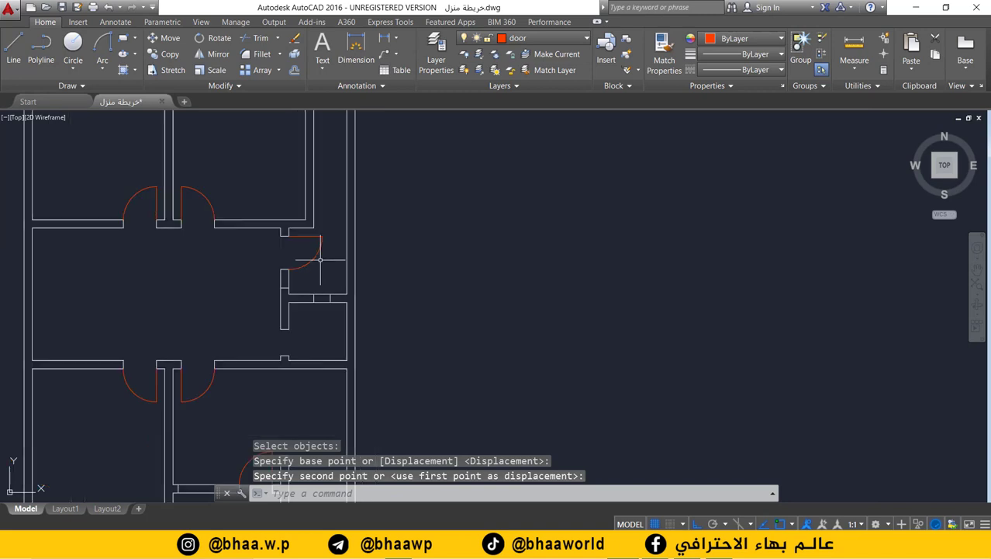
{"action": "scroll", "coordinate": [326, 264], "scroll_direction": "down", "scroll_amount": 1}
{"action": "scroll", "coordinate": [334, 268], "scroll_direction": "down", "scroll_amount": 1}
{"action": "scroll", "coordinate": [361, 304], "scroll_direction": "down", "scroll_amount": 1}
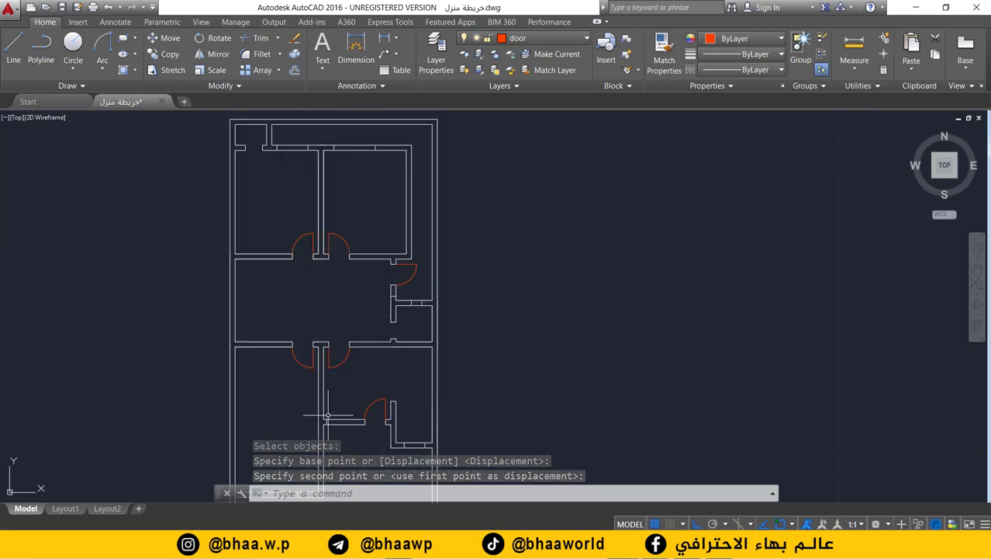
{"action": "middle_click_drag", "start_coordinate": [332, 495], "coordinate": [350, 396]}
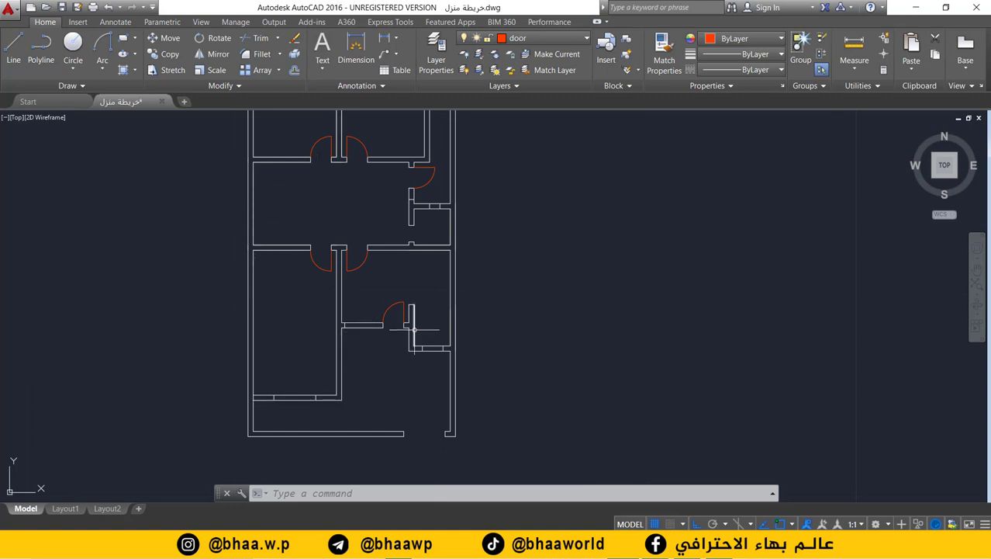
{"action": "middle_click_drag", "start_coordinate": [413, 329], "coordinate": [328, 488]}
{"action": "scroll", "coordinate": [364, 414], "scroll_direction": "up", "scroll_amount": 2}
{"action": "scroll", "coordinate": [353, 347], "scroll_direction": "up", "scroll_amount": 1}
{"action": "scroll", "coordinate": [367, 338], "scroll_direction": "up", "scroll_amount": 1}
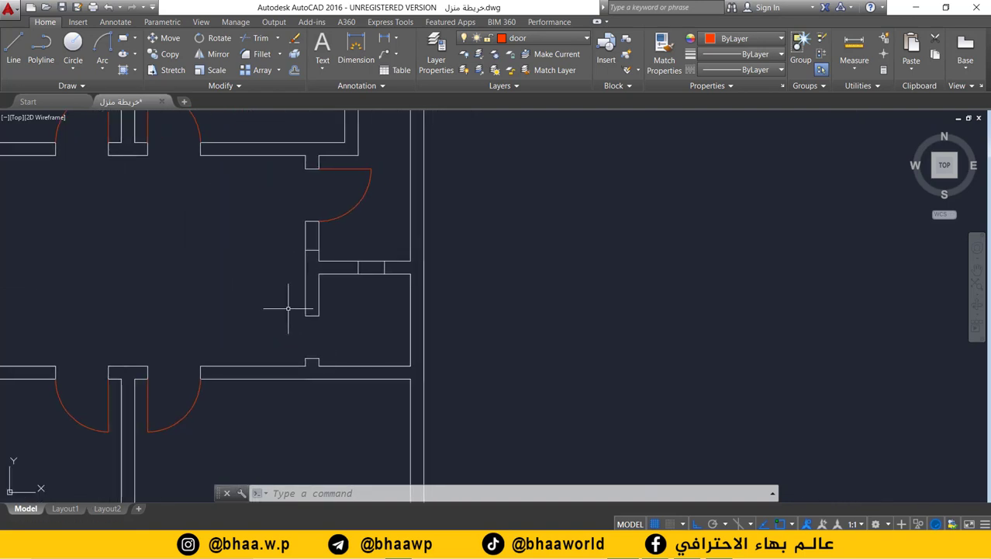
{"action": "middle_click_drag", "start_coordinate": [345, 320], "coordinate": [321, 287]}
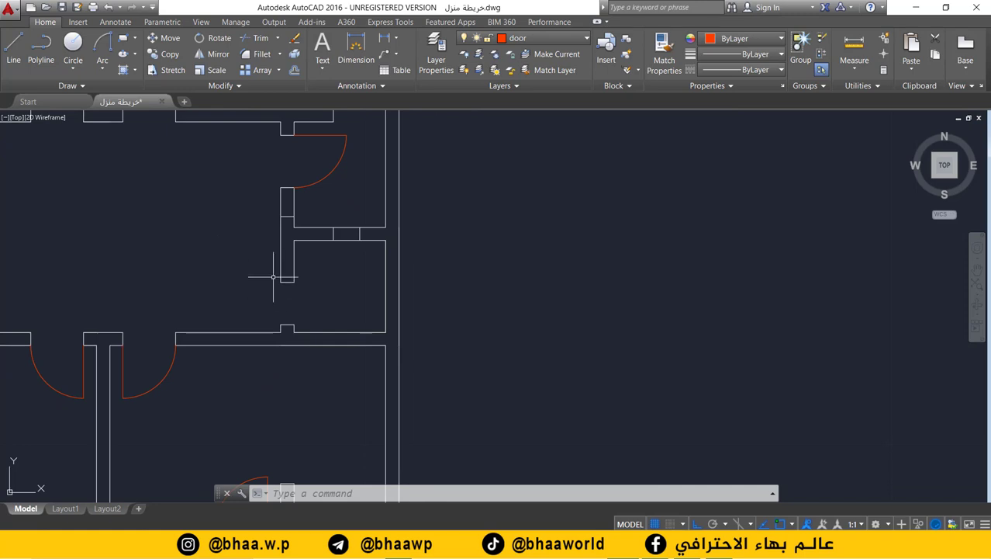
{"action": "scroll", "coordinate": [284, 285], "scroll_direction": "up", "scroll_amount": 2}
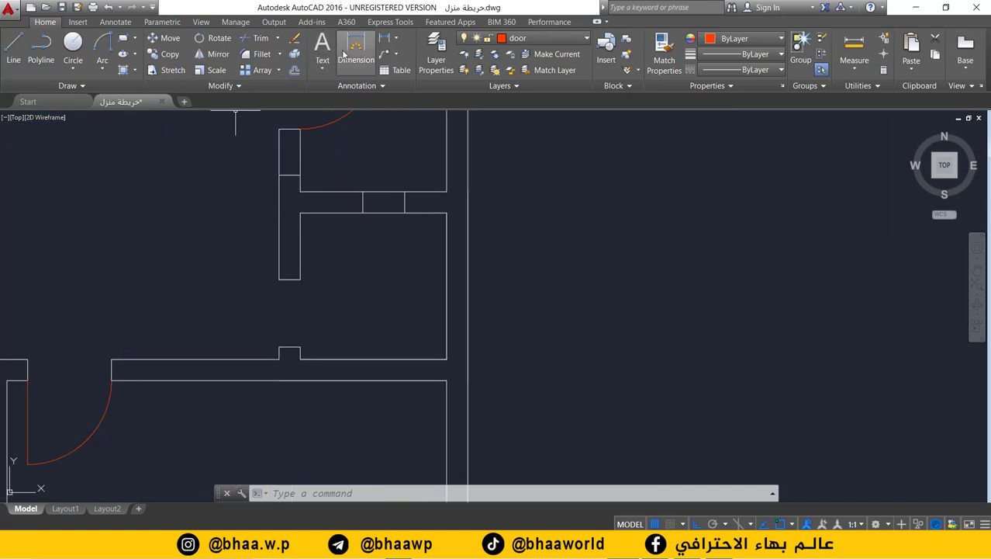
- Start a dimension along the small room's wall, then cancel it unfinished
{"action": "left_click", "coordinate": [278, 280]}
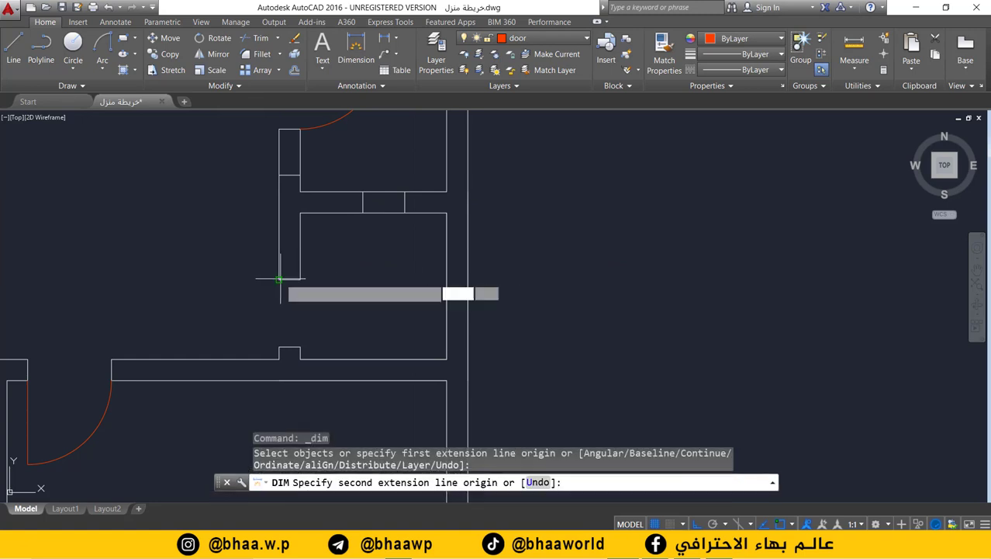
{"action": "left_click", "coordinate": [278, 349]}
{"action": "scroll", "coordinate": [278, 350], "scroll_direction": "down", "scroll_amount": 5}
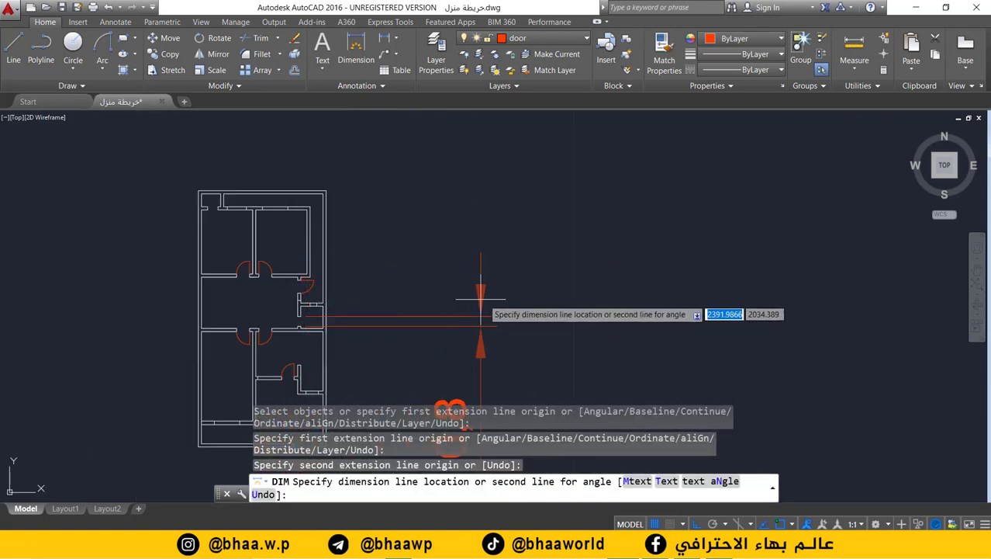
{"action": "scroll", "coordinate": [491, 296], "scroll_direction": "down", "scroll_amount": 4}
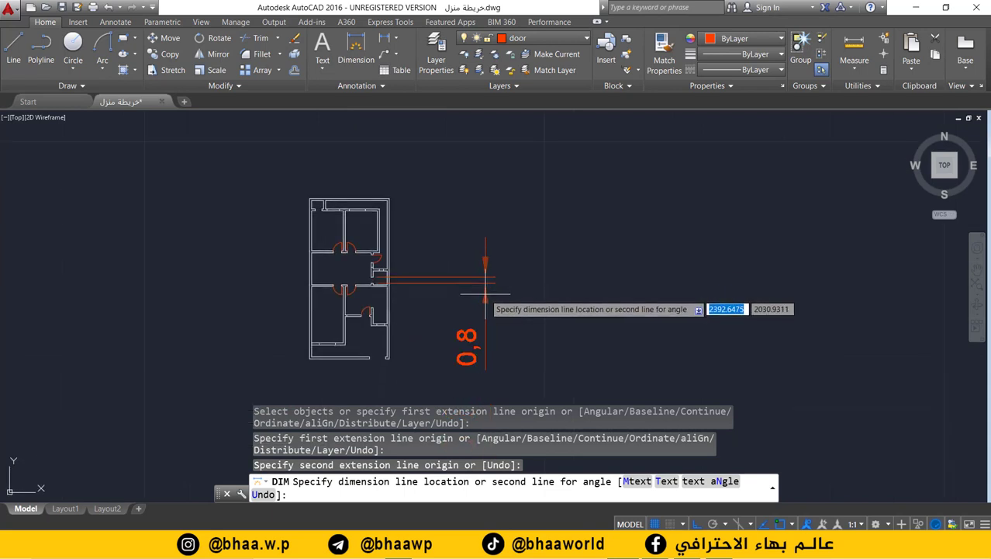
{"action": "scroll", "coordinate": [436, 308], "scroll_direction": "up", "scroll_amount": 2}
{"action": "key", "text": "Escape"}
{"action": "scroll", "coordinate": [342, 295], "scroll_direction": "up", "scroll_amount": 6}
{"action": "middle_click_drag", "start_coordinate": [439, 251], "coordinate": [364, 270]}
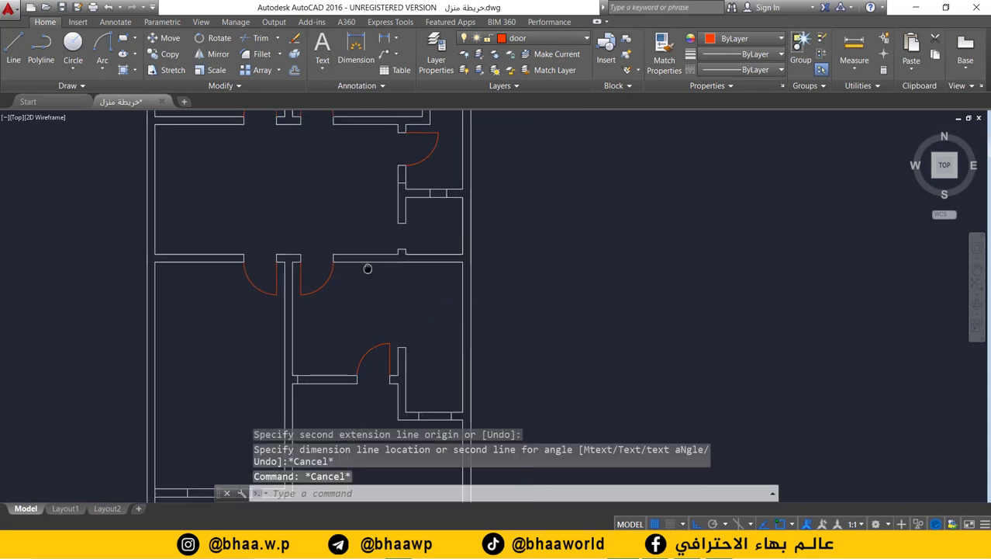
{"action": "scroll", "coordinate": [380, 229], "scroll_direction": "up", "scroll_amount": 2}
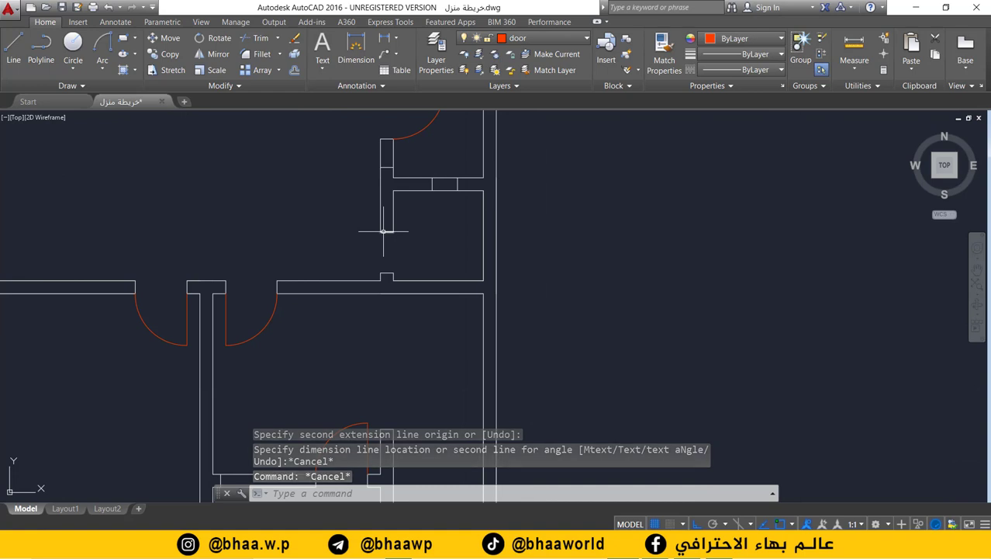
{"action": "mouse_move", "coordinate": [383, 231]}
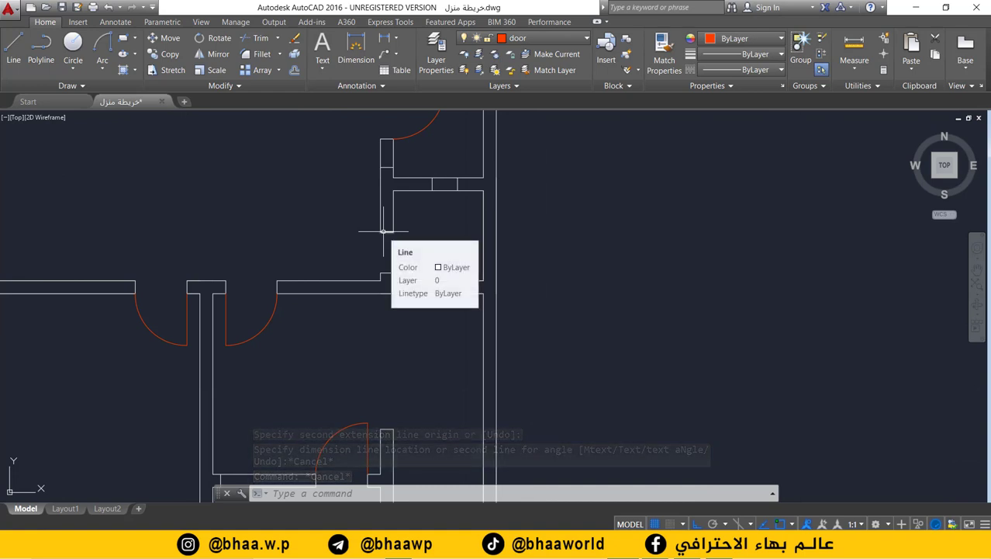
- Measure the wall opening with DIST between its two ends, reading 0.8
{"action": "type", "text": "d"}
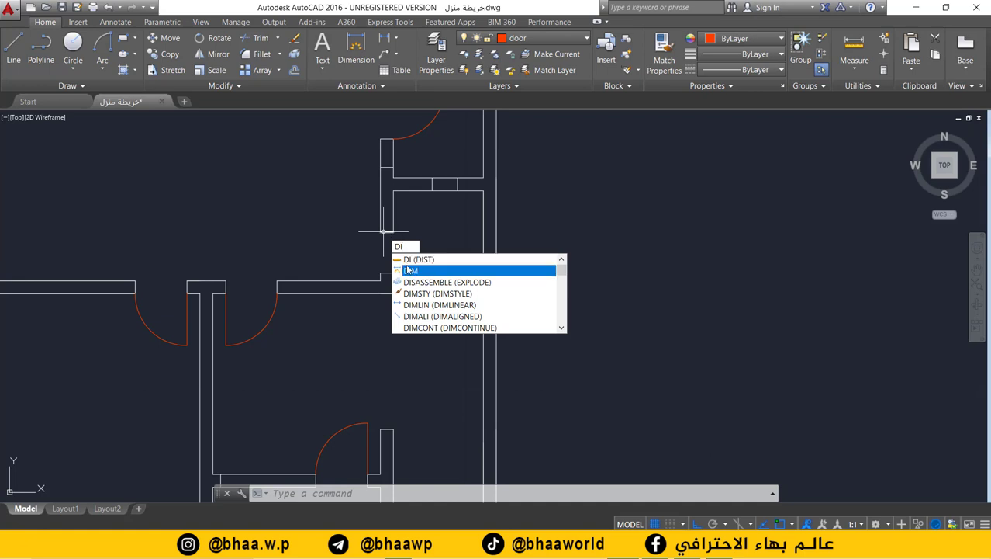
{"action": "left_click", "coordinate": [404, 260]}
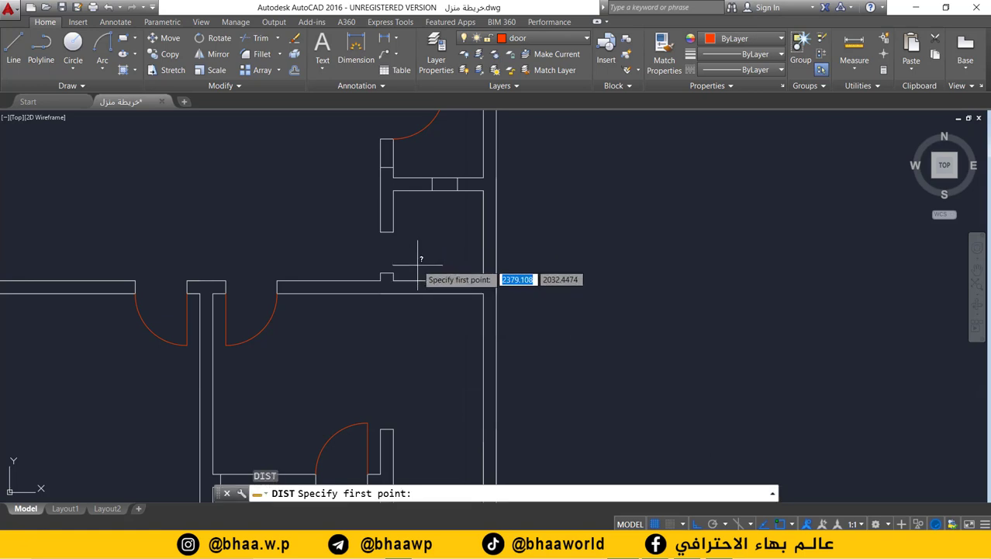
{"action": "left_click", "coordinate": [393, 273]}
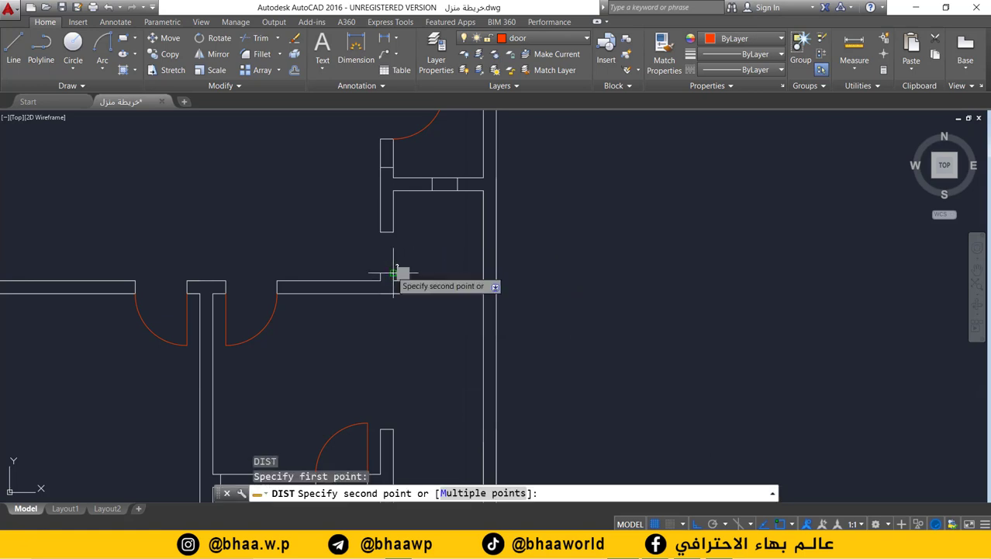
{"action": "left_click", "coordinate": [393, 230]}
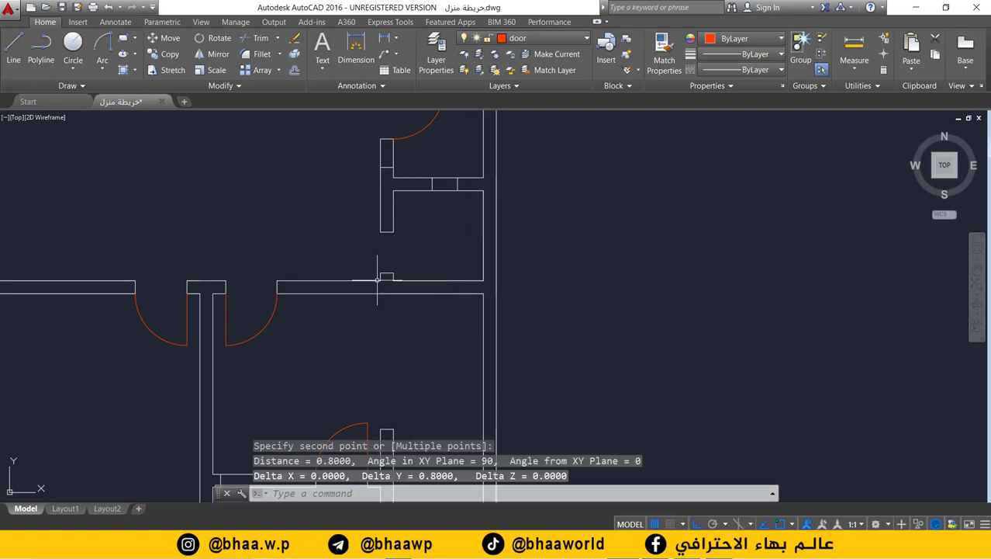
{"action": "middle_click_drag", "start_coordinate": [366, 280], "coordinate": [333, 325]}
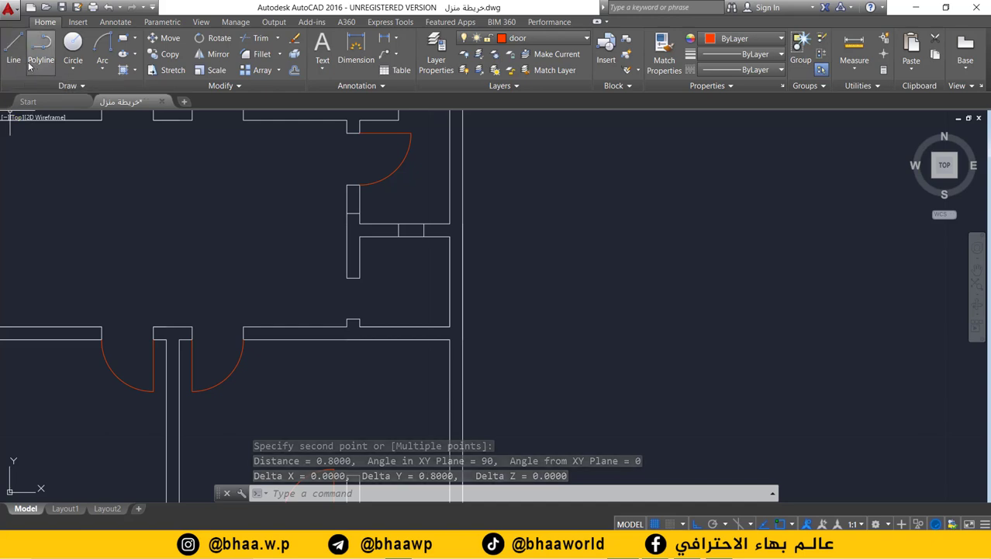
- Draw a 0.8 door leaf line from the opening's wall corner
{"action": "left_click", "coordinate": [13, 48]}
{"action": "middle_click_drag", "start_coordinate": [354, 256], "coordinate": [334, 256]}
{"action": "scroll", "coordinate": [345, 314], "scroll_direction": "up", "scroll_amount": 2}
{"action": "left_click", "coordinate": [320, 320]}
{"action": "type", "text": "0.8"}
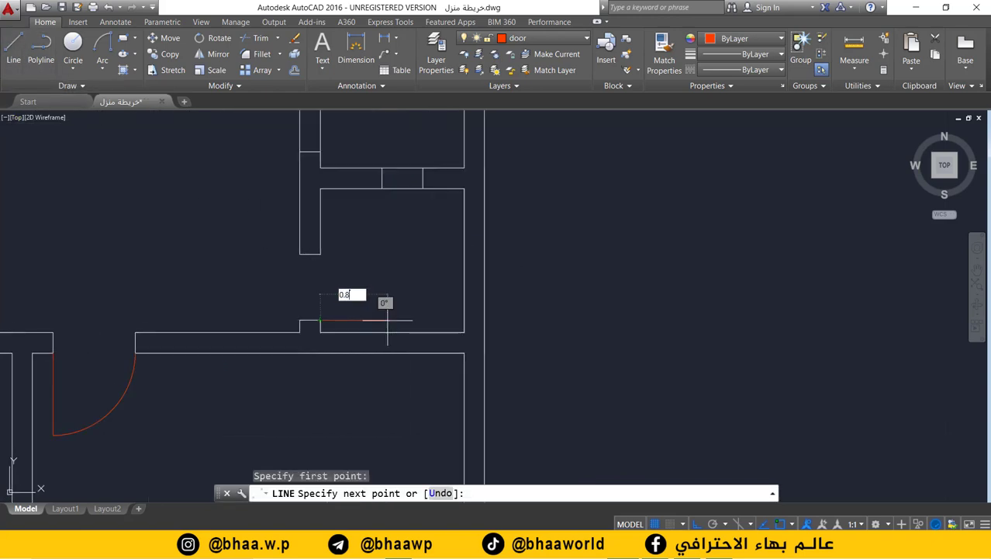
{"action": "key", "text": "Return"}
{"action": "key", "text": "Return"}
{"action": "scroll", "coordinate": [352, 272], "scroll_direction": "up", "scroll_amount": 2}
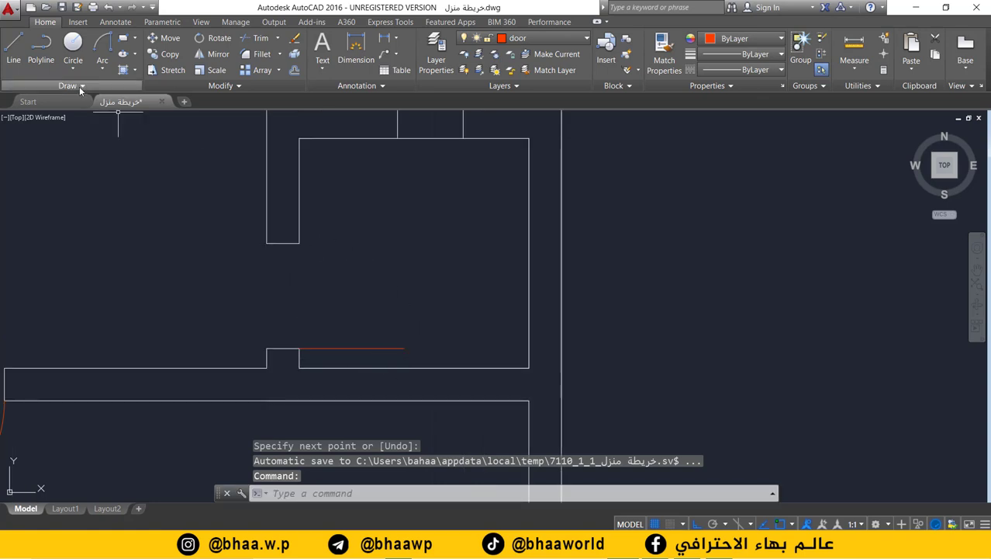
- Draw a radius 0.8 quarter arc from the leaf's free end to the wall end above
{"action": "left_click", "coordinate": [102, 68]}
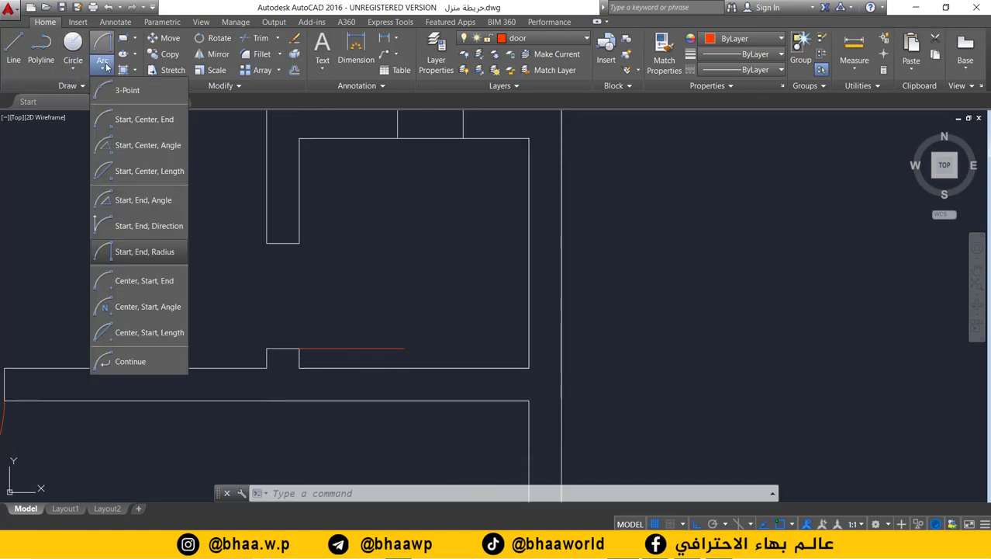
{"action": "left_click", "coordinate": [128, 252]}
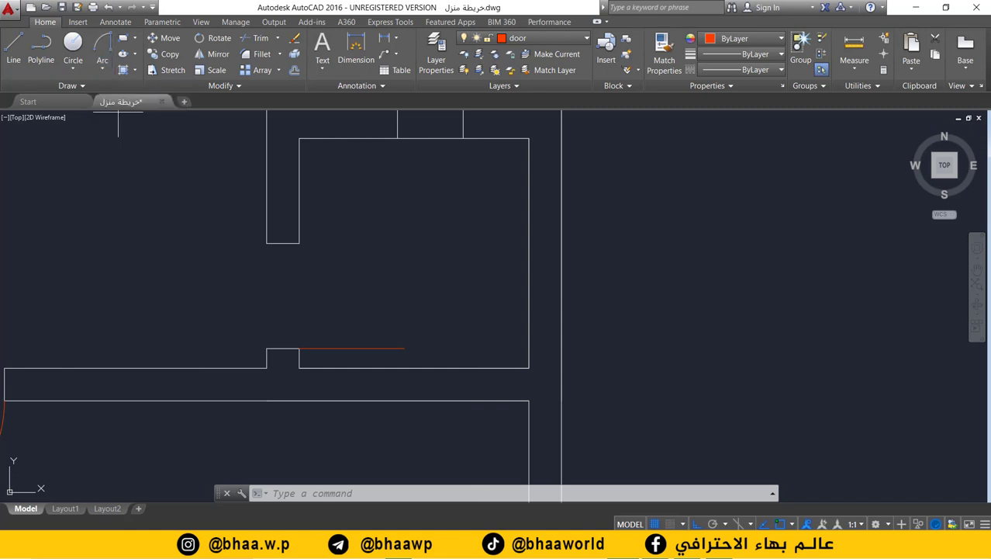
{"action": "left_click", "coordinate": [405, 349]}
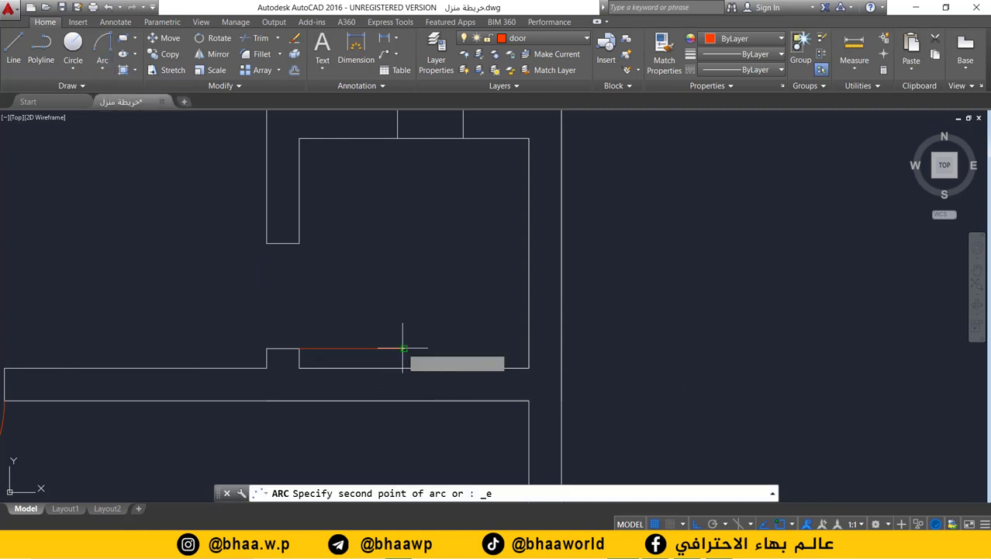
{"action": "left_click", "coordinate": [298, 349]}
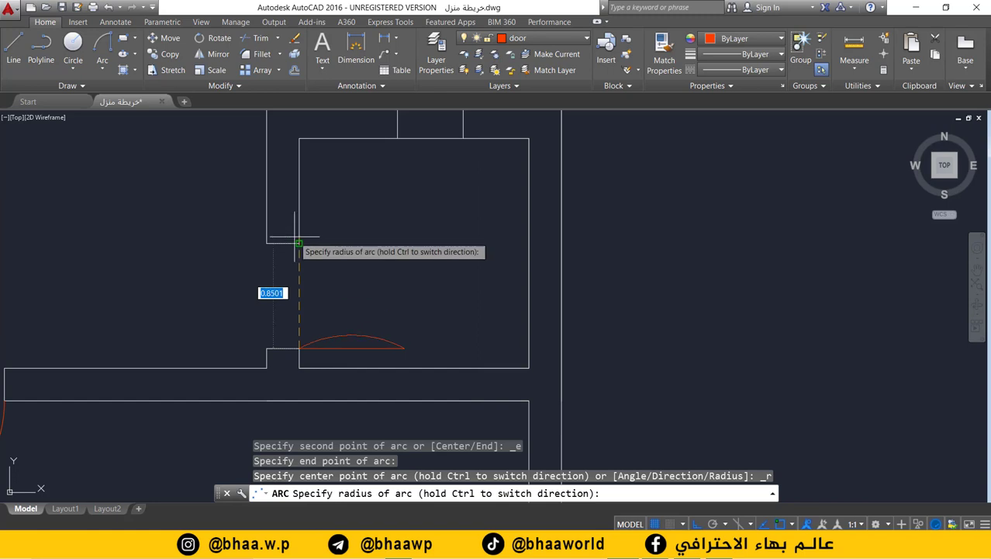
{"action": "key", "text": "Escape"}
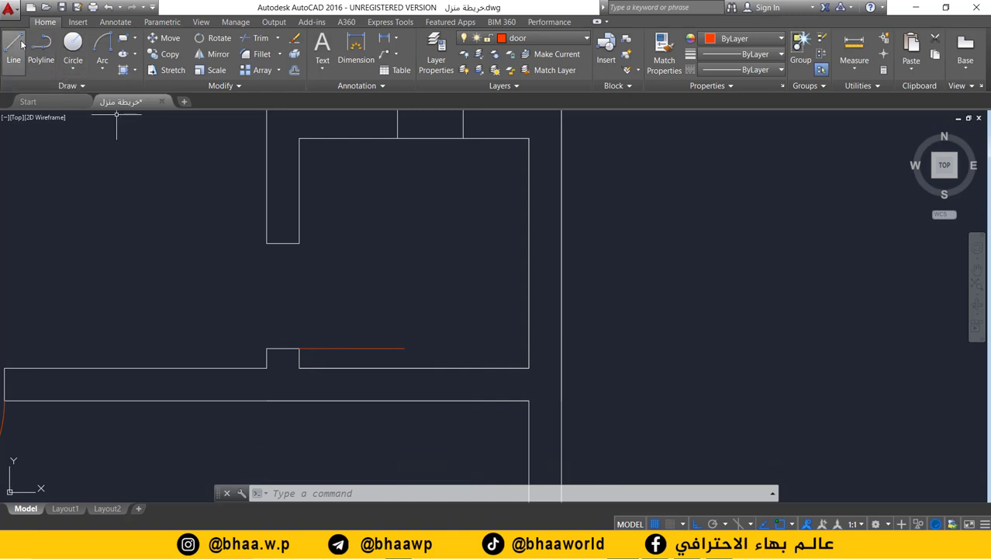
{"action": "left_click", "coordinate": [21, 45]}
{"action": "left_click", "coordinate": [103, 45]}
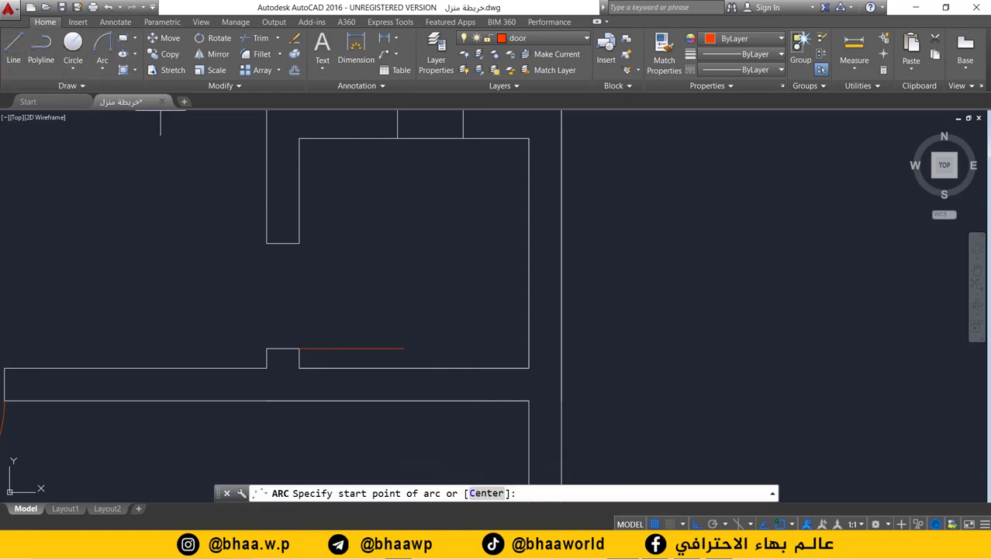
{"action": "left_click", "coordinate": [404, 348]}
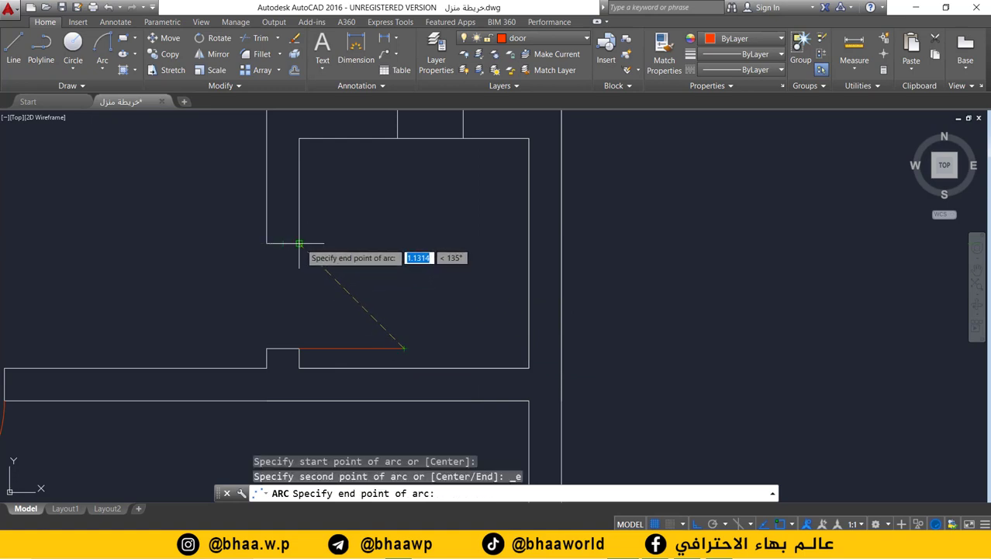
{"action": "left_click", "coordinate": [299, 243]}
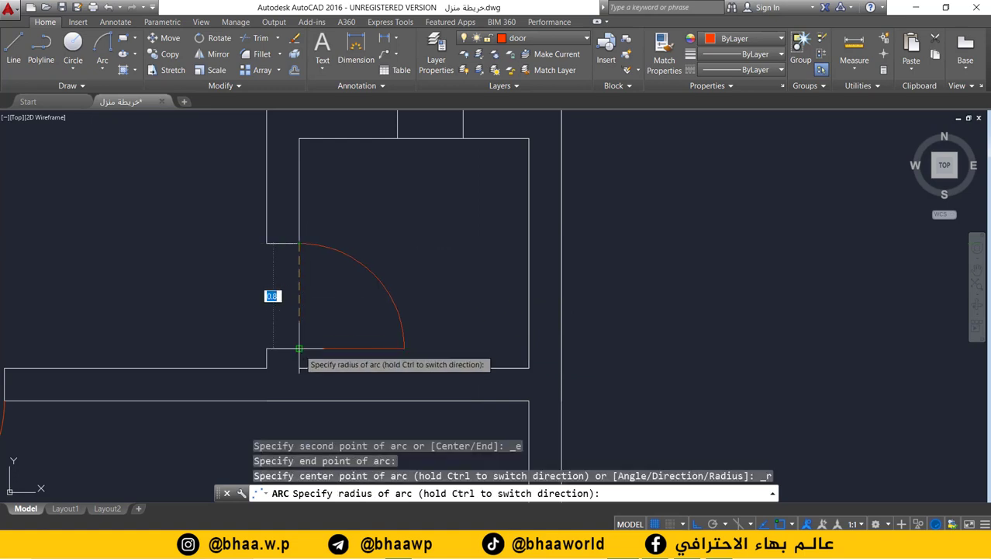
{"action": "key", "text": "Return"}
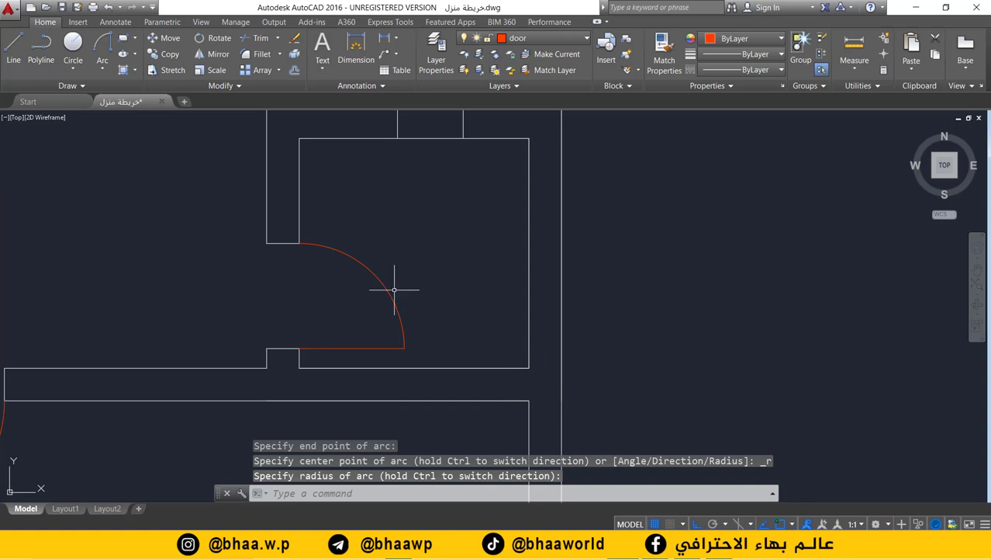
{"action": "scroll", "coordinate": [394, 289], "scroll_direction": "down", "scroll_amount": 4}
{"action": "scroll", "coordinate": [449, 320], "scroll_direction": "down", "scroll_amount": 2}
{"action": "scroll", "coordinate": [450, 307], "scroll_direction": "up", "scroll_amount": 2}
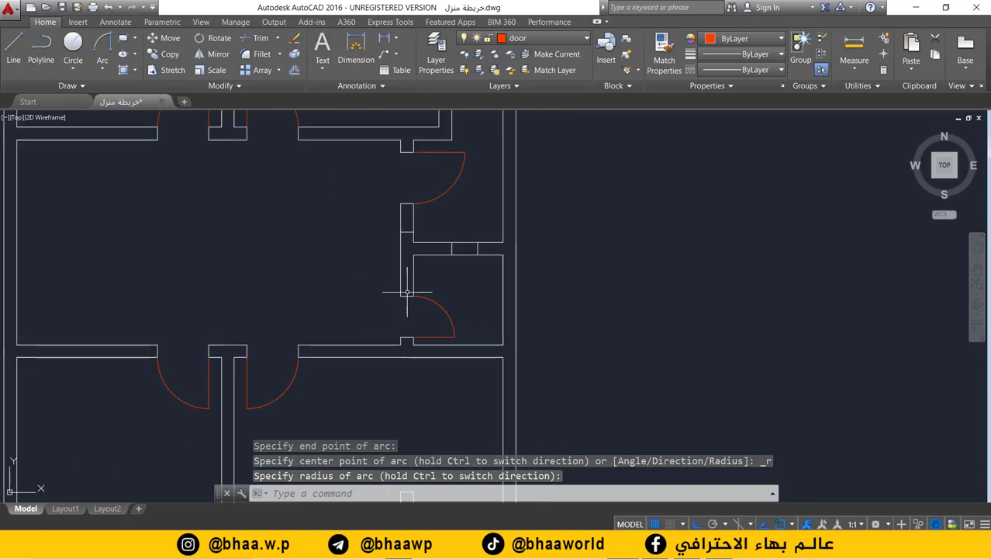
- Select the new door's arc and leaf line and combine them into one group
{"action": "scroll", "coordinate": [406, 293], "scroll_direction": "down", "scroll_amount": 1}
{"action": "scroll", "coordinate": [343, 292], "scroll_direction": "down", "scroll_amount": 2}
{"action": "mouse_move", "coordinate": [327, 323]}
{"action": "middle_mouse_down"}
{"action": "mouse_move", "coordinate": [326, 291]}
{"action": "mouse_move", "coordinate": [343, 284]}
{"action": "middle_mouse_up"}
{"action": "scroll", "coordinate": [334, 282], "scroll_direction": "down", "scroll_amount": 1}
{"action": "scroll", "coordinate": [326, 299], "scroll_direction": "down", "scroll_amount": 1}
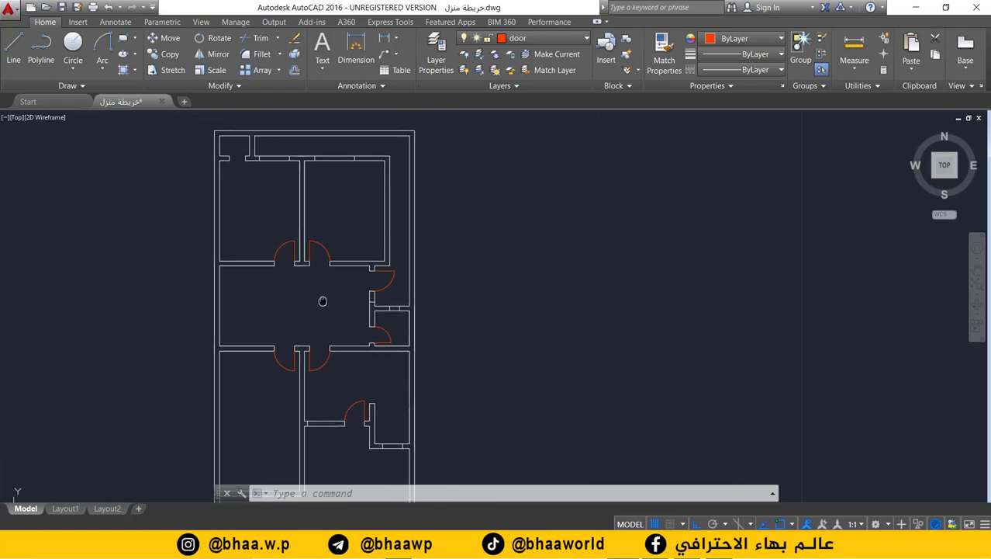
{"action": "scroll", "coordinate": [368, 329], "scroll_direction": "up", "scroll_amount": 2}
{"action": "scroll", "coordinate": [401, 337], "scroll_direction": "up", "scroll_amount": 3}
{"action": "left_click_drag", "start_coordinate": [406, 322], "coordinate": [378, 357]}
{"action": "right_click", "coordinate": [385, 340]}
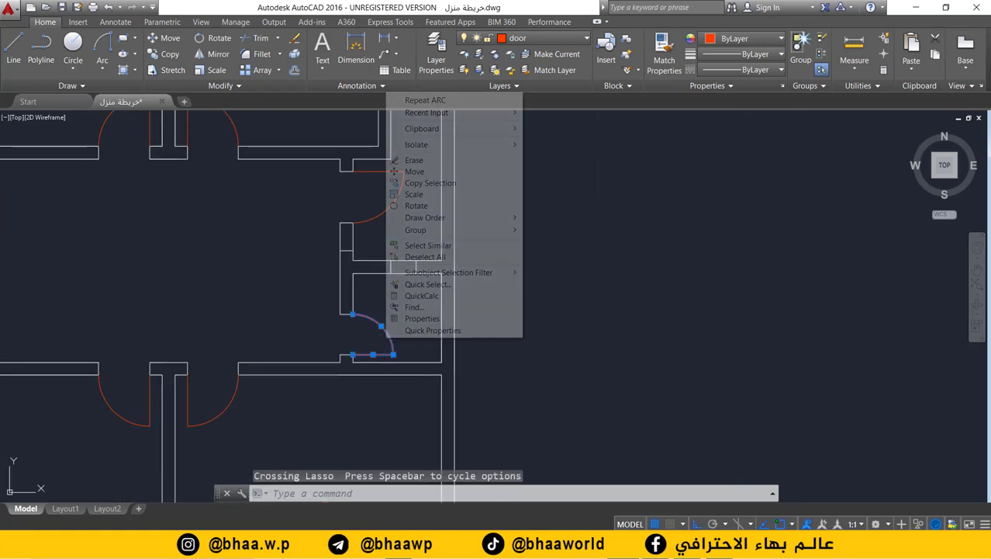
{"action": "mouse_move", "coordinate": [434, 229]}
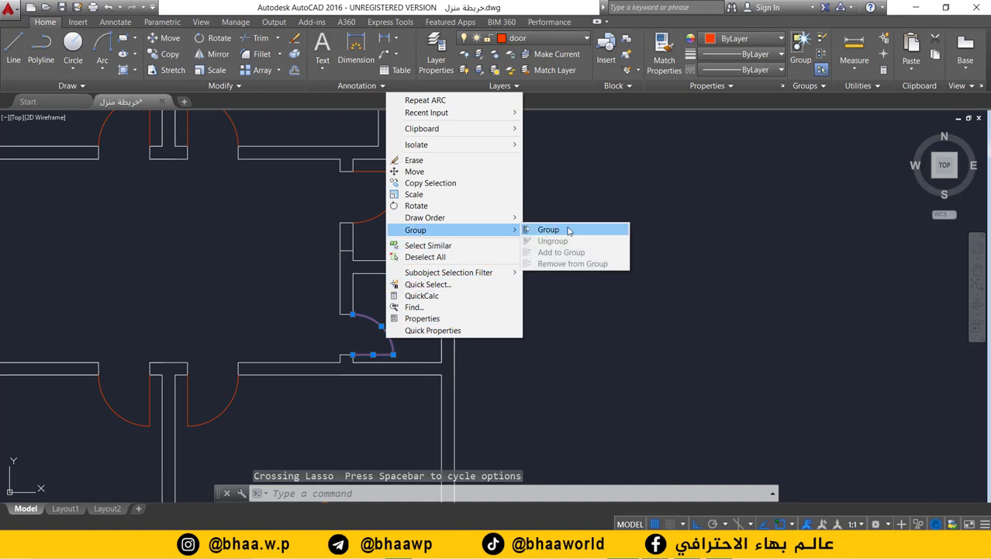
{"action": "left_click", "coordinate": [568, 230]}
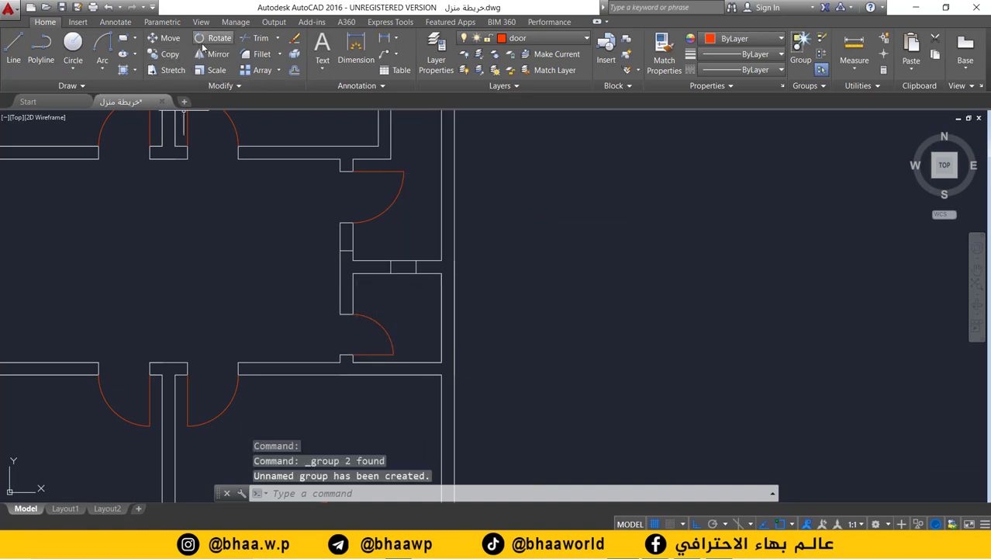
- Copy the grouped door into the top-left small room's wall opening
{"action": "left_click", "coordinate": [170, 54]}
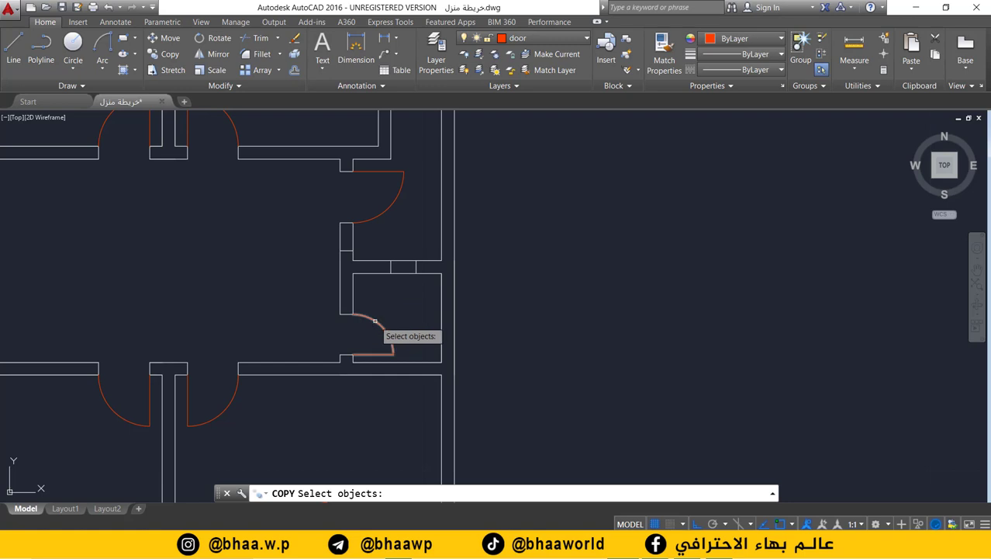
{"action": "left_click", "coordinate": [375, 320]}
{"action": "key", "text": "Return"}
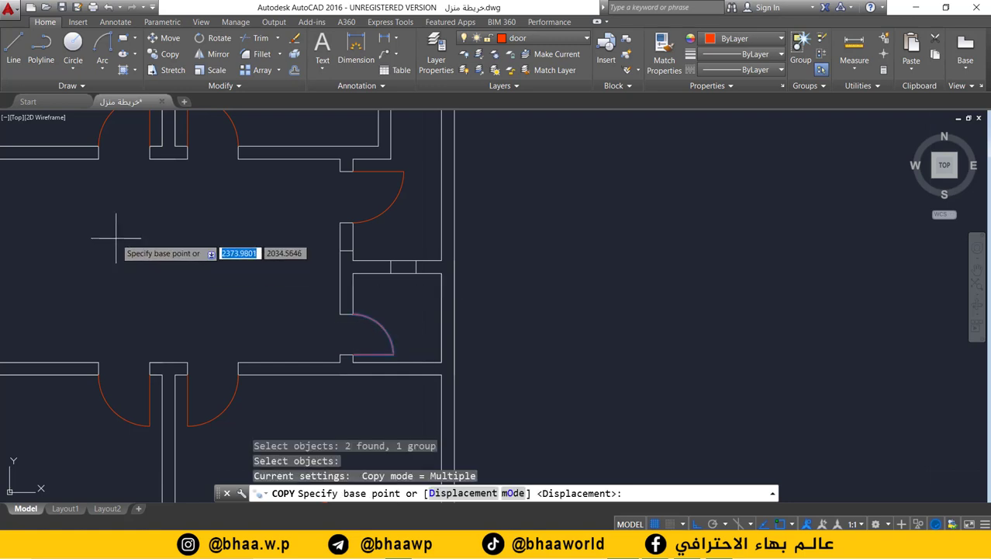
{"action": "middle_click_drag", "start_coordinate": [110, 233], "coordinate": [273, 369]}
{"action": "middle_click_drag", "start_coordinate": [267, 214], "coordinate": [196, 188]}
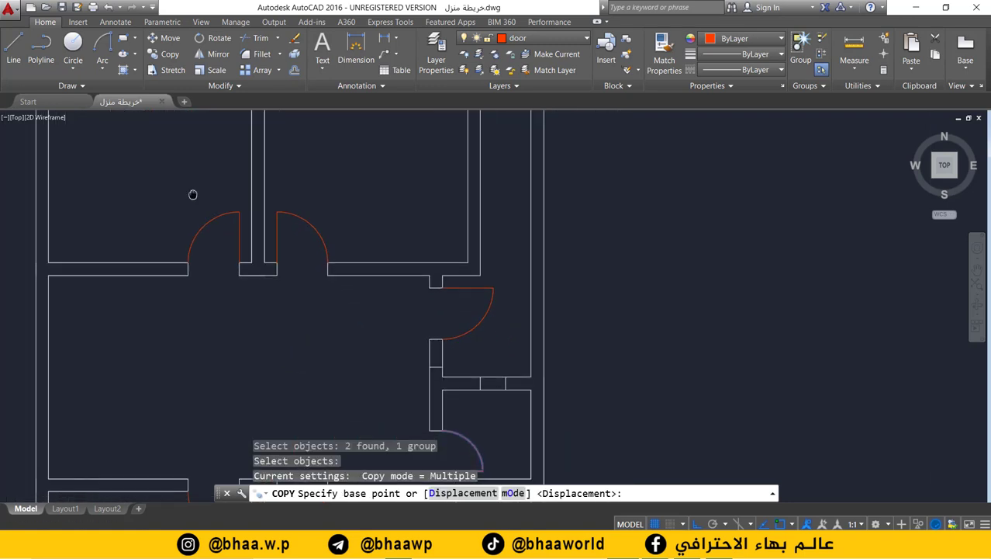
{"action": "left_click", "coordinate": [444, 448]}
{"action": "scroll", "coordinate": [225, 269], "scroll_direction": "up", "scroll_amount": 2}
{"action": "middle_click_drag", "start_coordinate": [225, 269], "coordinate": [423, 463]}
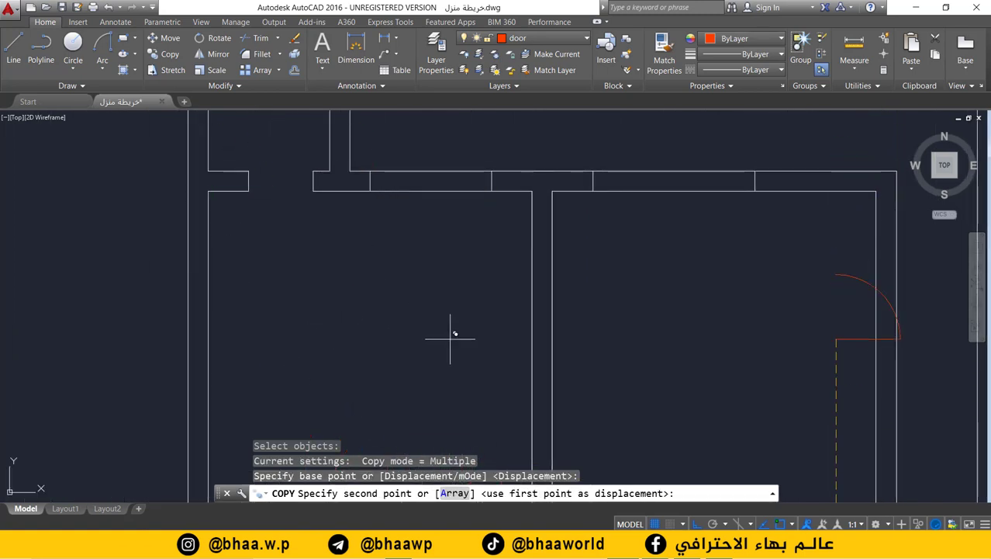
{"action": "left_click", "coordinate": [697, 524]}
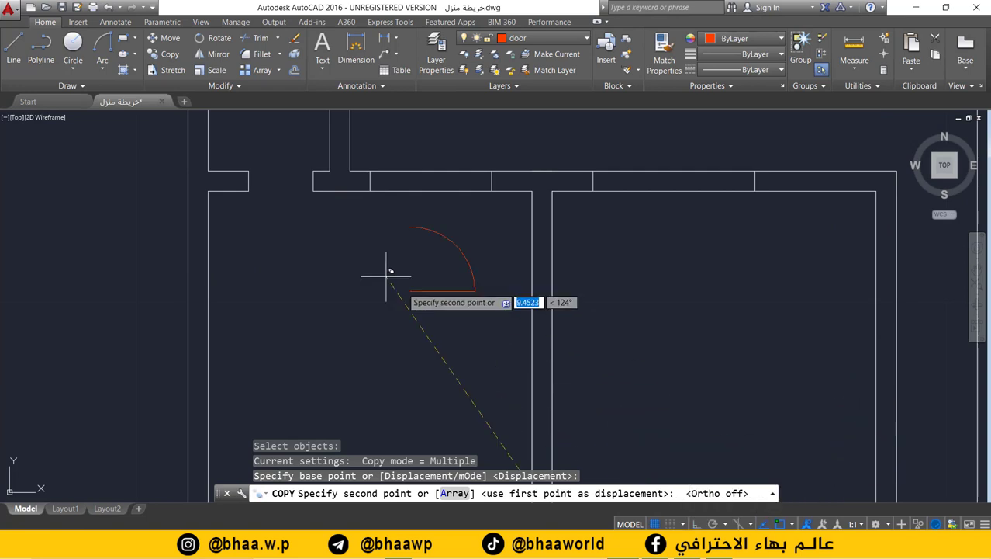
{"action": "left_click", "coordinate": [314, 170]}
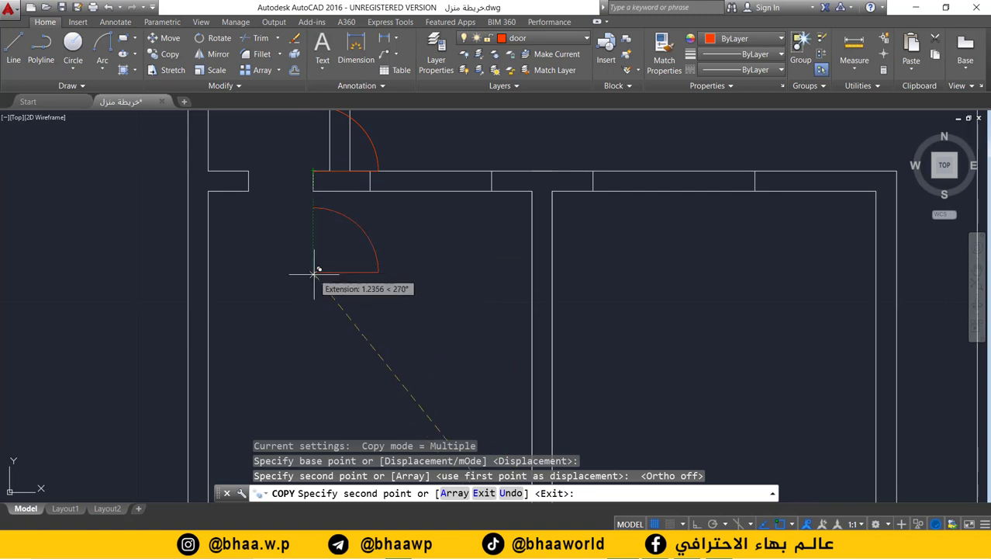
{"action": "key", "text": "Escape"}
- Rotate the copied door 90° about its hinge corner to swing into the room
{"action": "middle_click_drag", "start_coordinate": [359, 196], "coordinate": [357, 319]}
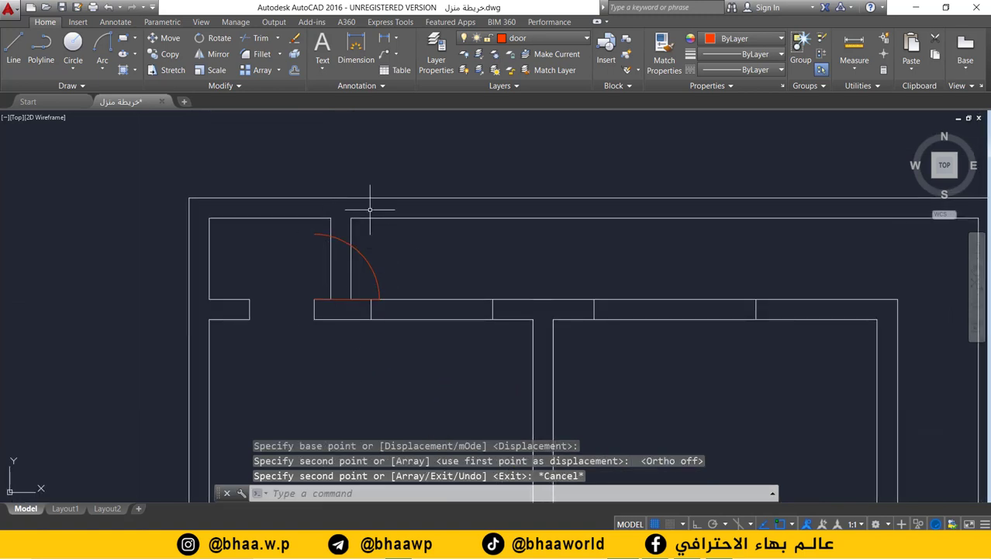
{"action": "left_click", "coordinate": [217, 37]}
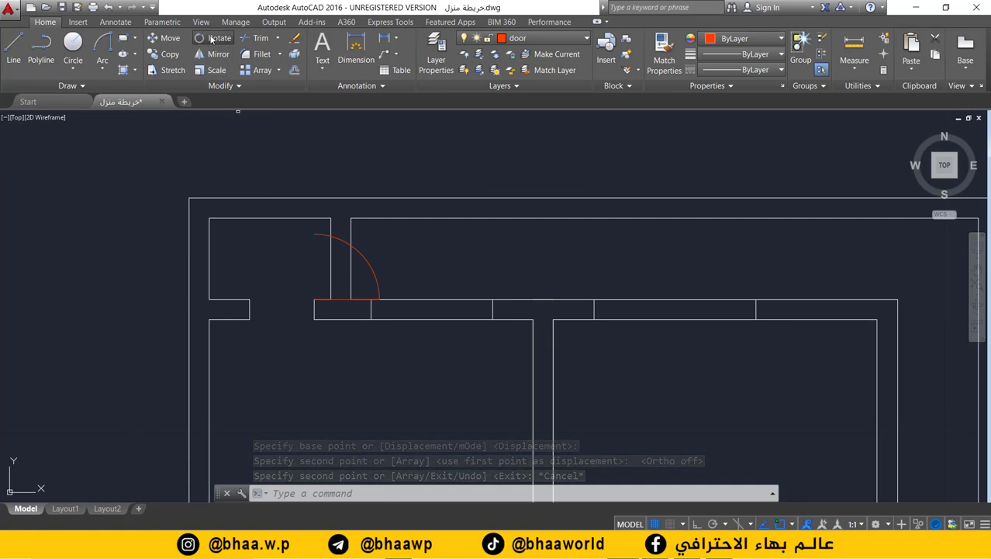
{"action": "left_click", "coordinate": [371, 270]}
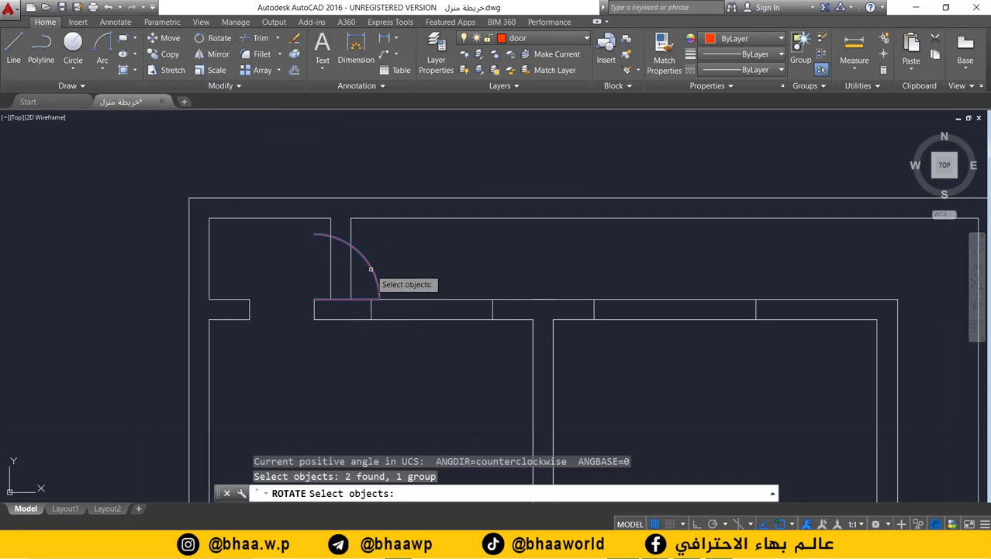
{"action": "key", "text": "Return"}
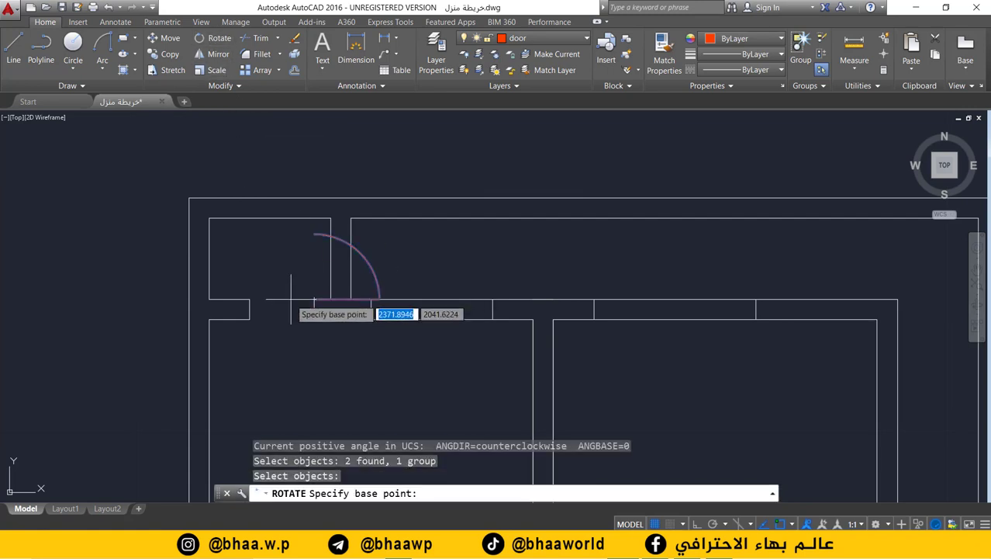
{"action": "left_click", "coordinate": [314, 299]}
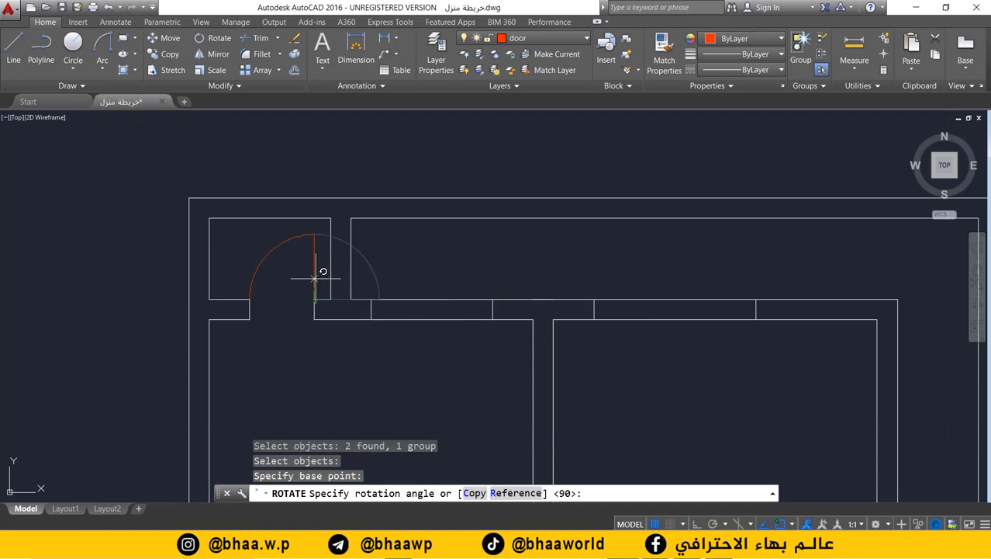
{"action": "left_click", "coordinate": [314, 277]}
{"action": "scroll", "coordinate": [400, 318], "scroll_direction": "down", "scroll_amount": 1}
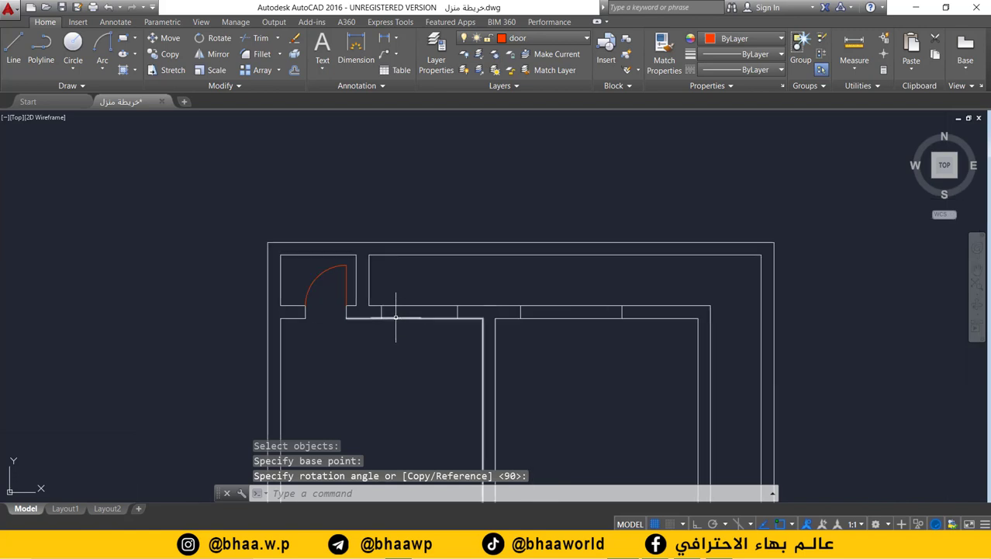
{"action": "scroll", "coordinate": [318, 275], "scroll_direction": "down", "scroll_amount": 1}
- Copy the red door down into the lower wall opening
{"action": "scroll", "coordinate": [326, 302], "scroll_direction": "down", "scroll_amount": 1}
{"action": "scroll", "coordinate": [333, 241], "scroll_direction": "down", "scroll_amount": 1}
{"action": "scroll", "coordinate": [332, 283], "scroll_direction": "down", "scroll_amount": 2}
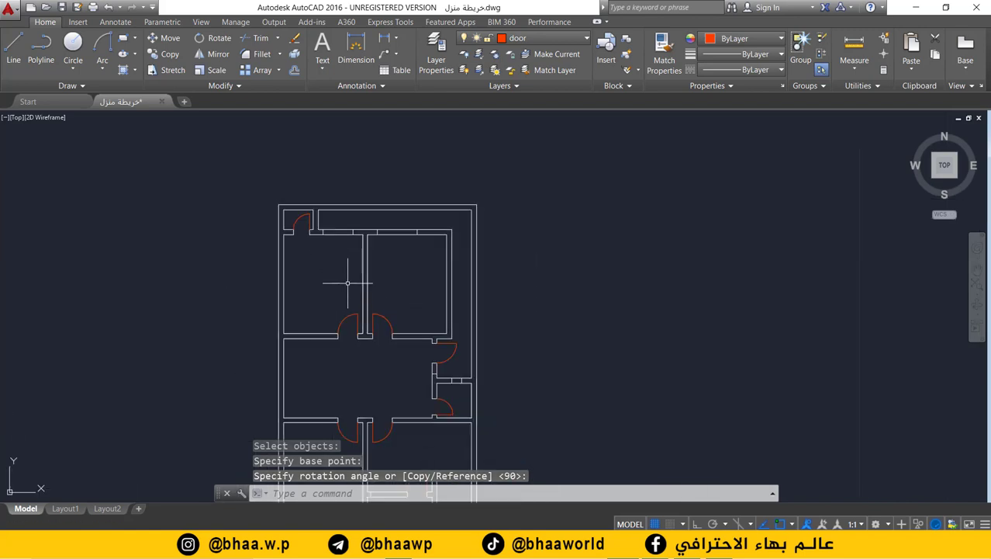
{"action": "scroll", "coordinate": [354, 310], "scroll_direction": "down", "scroll_amount": 1}
{"action": "scroll", "coordinate": [399, 277], "scroll_direction": "down", "scroll_amount": 1}
{"action": "scroll", "coordinate": [454, 393], "scroll_direction": "down", "scroll_amount": 1}
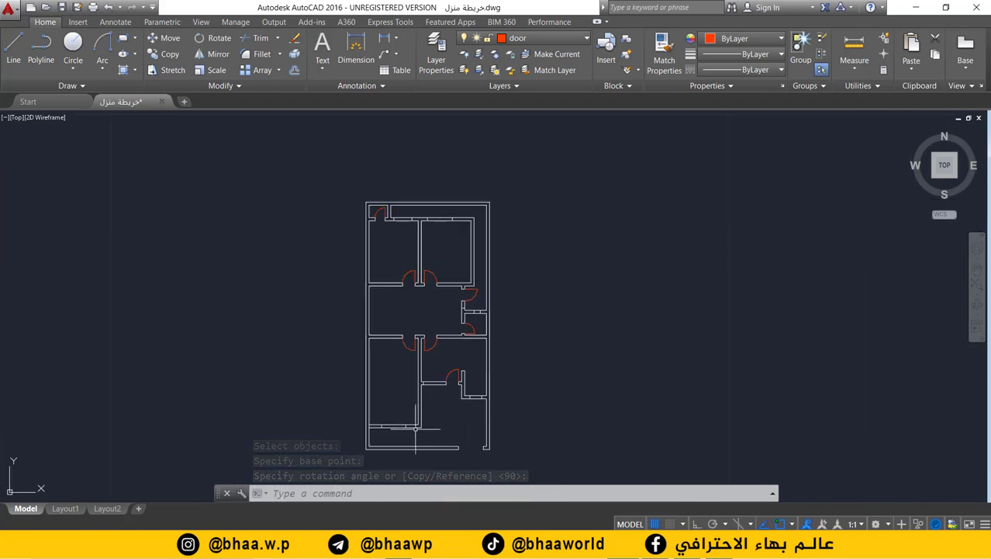
{"action": "middle_click_drag", "start_coordinate": [429, 424], "coordinate": [342, 325]}
{"action": "scroll", "coordinate": [401, 369], "scroll_direction": "up", "scroll_amount": 3}
{"action": "mouse_move", "coordinate": [401, 369]}
{"action": "middle_mouse_down"}
{"action": "mouse_move", "coordinate": [447, 400]}
{"action": "mouse_move", "coordinate": [437, 438]}
{"action": "middle_mouse_up"}
{"action": "scroll", "coordinate": [421, 387], "scroll_direction": "up", "scroll_amount": 1}
{"action": "scroll", "coordinate": [409, 387], "scroll_direction": "up", "scroll_amount": 1}
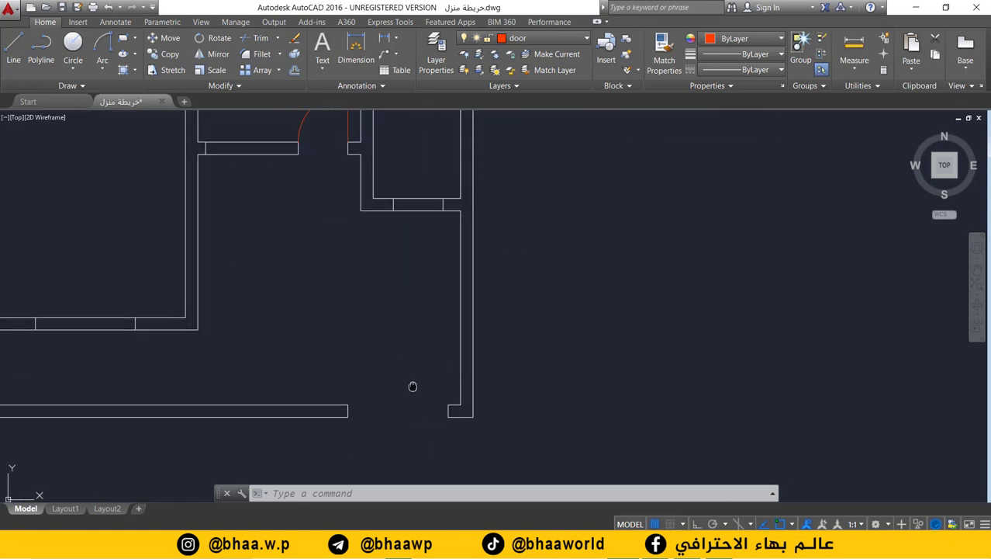
{"action": "scroll", "coordinate": [387, 241], "scroll_direction": "up", "scroll_amount": 1}
{"action": "key", "text": "Escape"}
{"action": "key", "text": "Escape"}
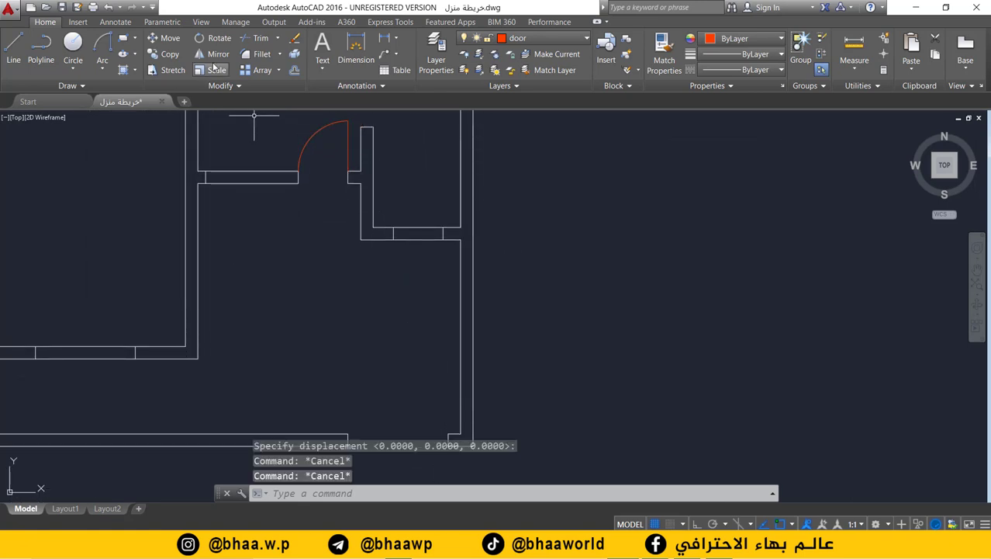
{"action": "left_click", "coordinate": [167, 53]}
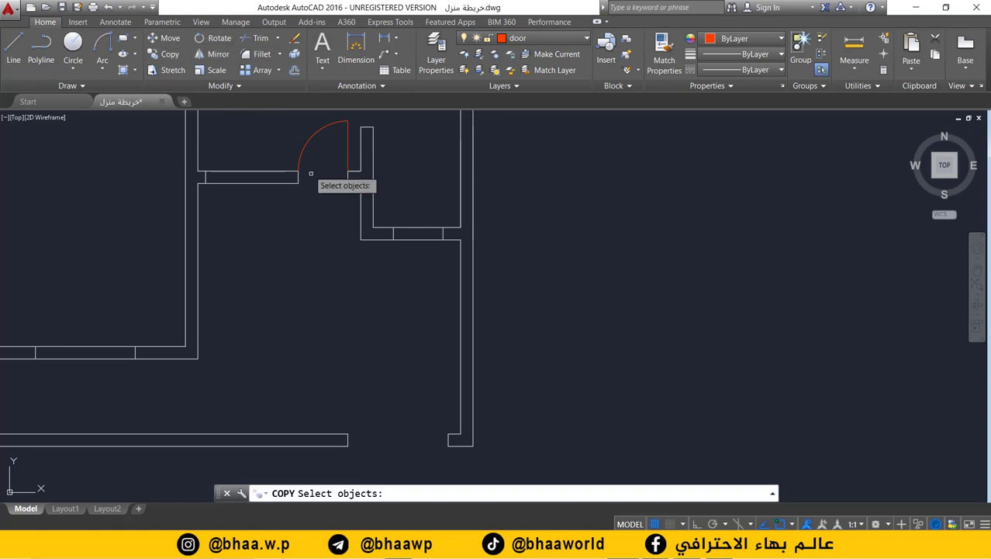
{"action": "left_click", "coordinate": [346, 143]}
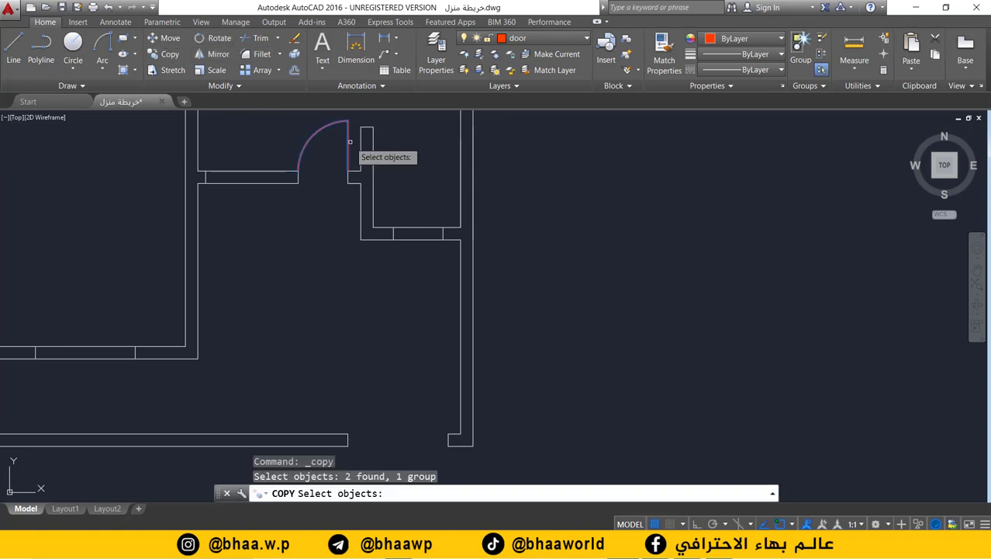
{"action": "key", "text": "Return"}
{"action": "left_click", "coordinate": [348, 169]}
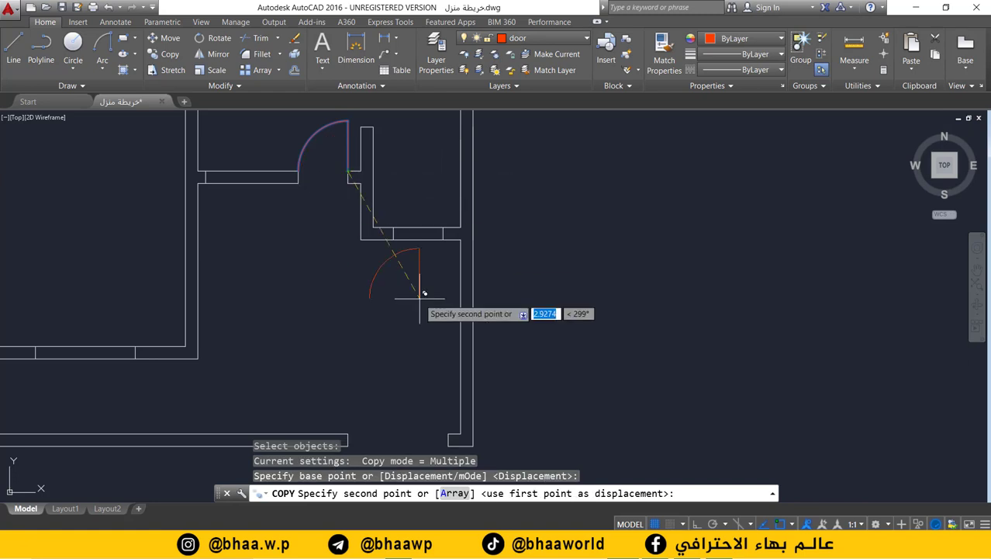
{"action": "left_click", "coordinate": [449, 432]}
{"action": "key", "text": "Escape"}
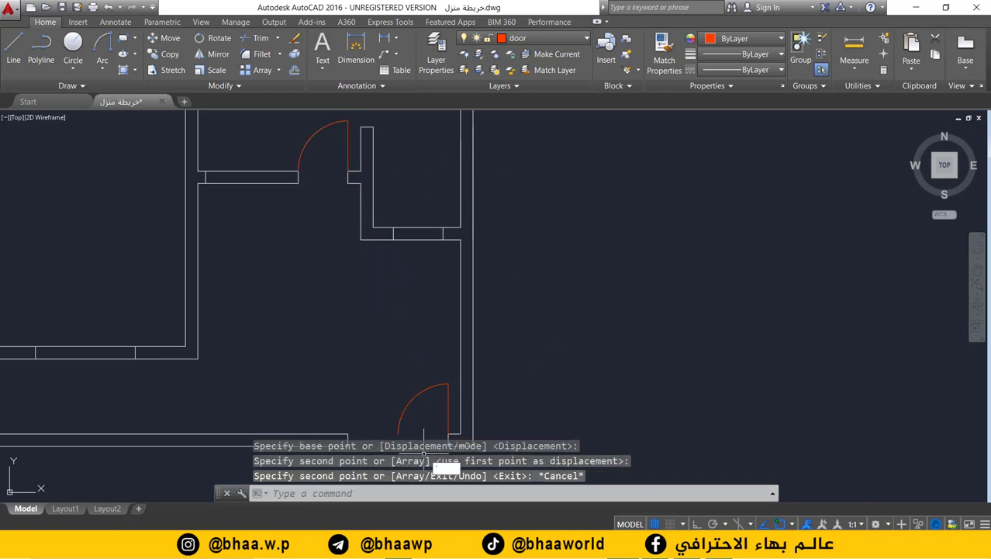
- Copy that lower door into the neighbouring half of the twin opening to its left
{"action": "middle_click_drag", "start_coordinate": [423, 432], "coordinate": [343, 294]}
{"action": "scroll", "coordinate": [397, 281], "scroll_direction": "up", "scroll_amount": 2}
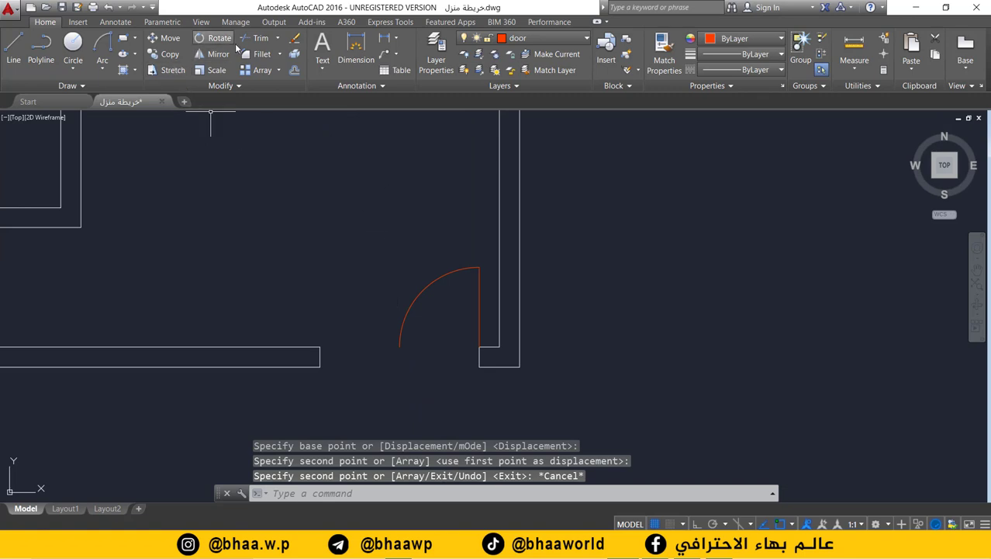
{"action": "left_click", "coordinate": [164, 54]}
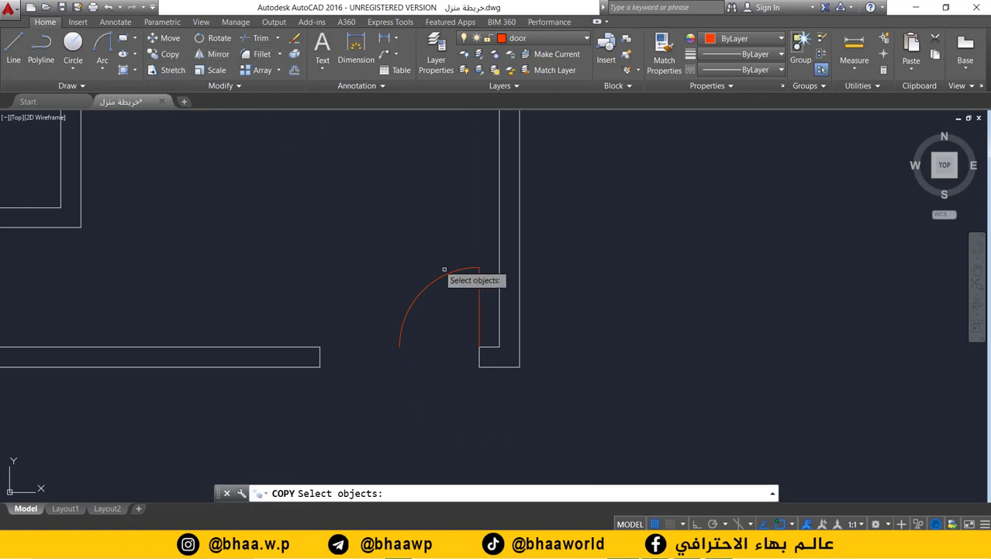
{"action": "left_click", "coordinate": [479, 294]}
{"action": "key", "text": "Return"}
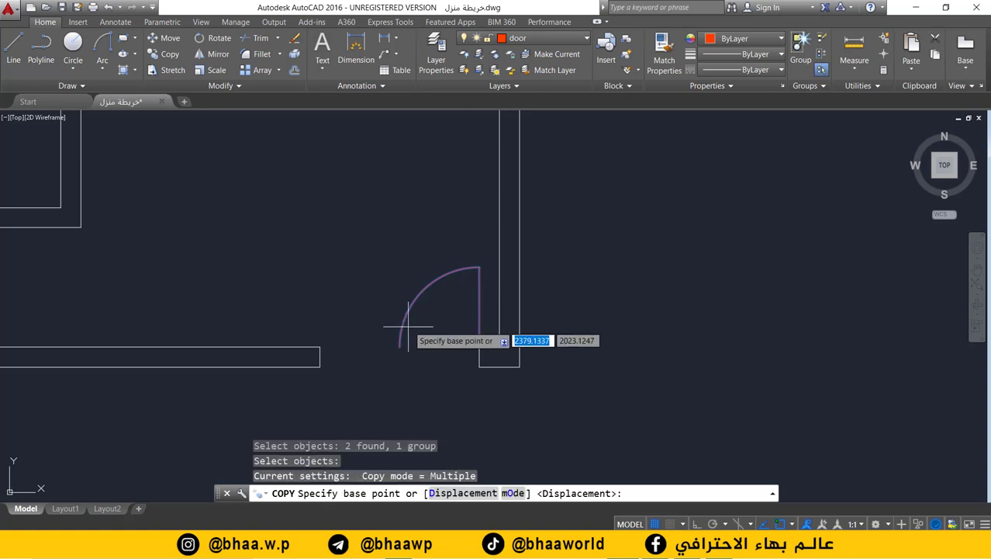
{"action": "left_click", "coordinate": [479, 347]}
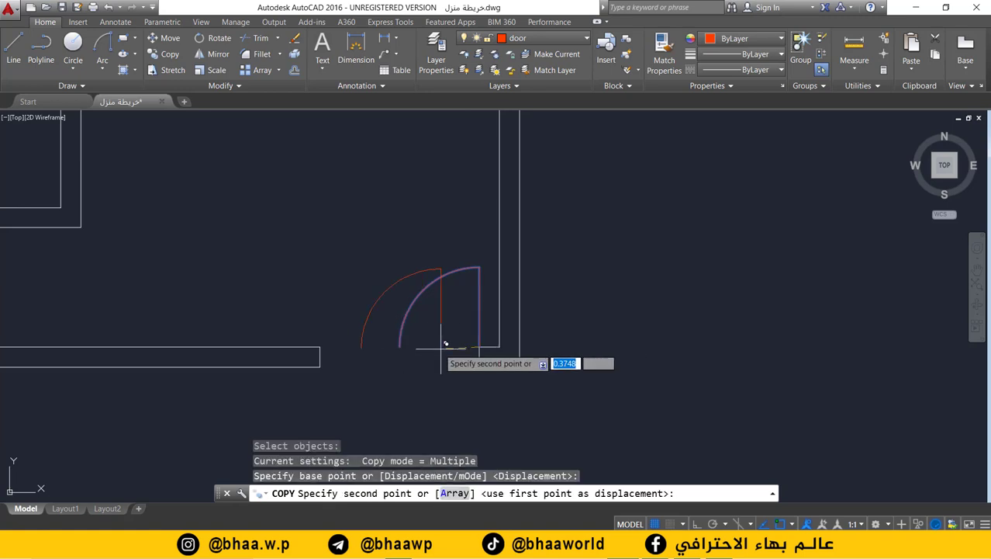
{"action": "left_click", "coordinate": [320, 347]}
{"action": "key", "text": "Escape"}
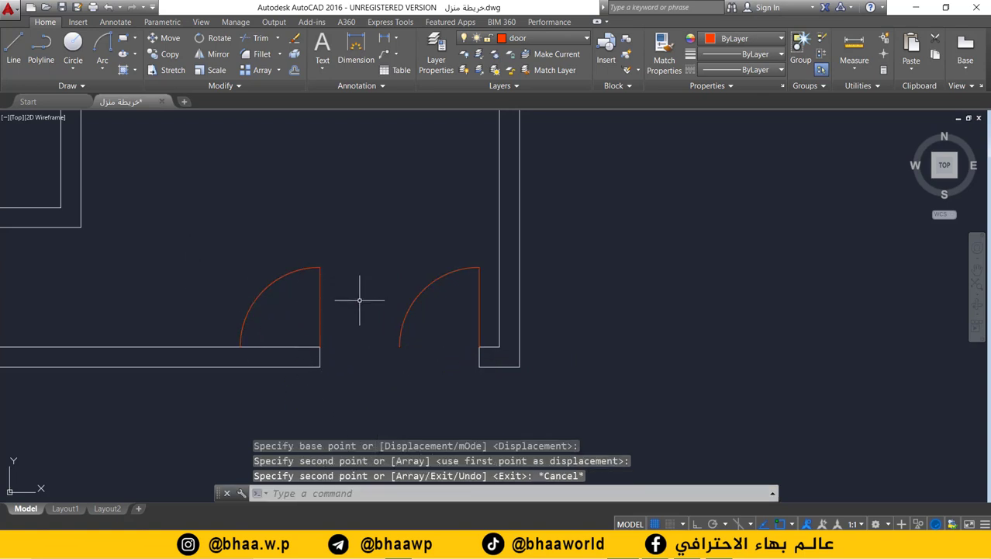
{"action": "key", "text": "alt+Tab"}
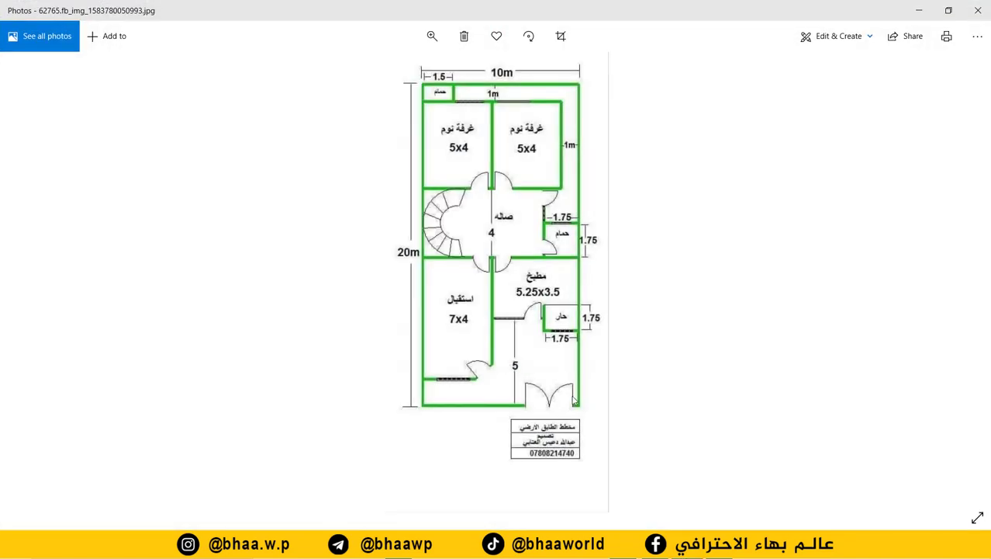
{"action": "left_click", "coordinate": [918, 10]}
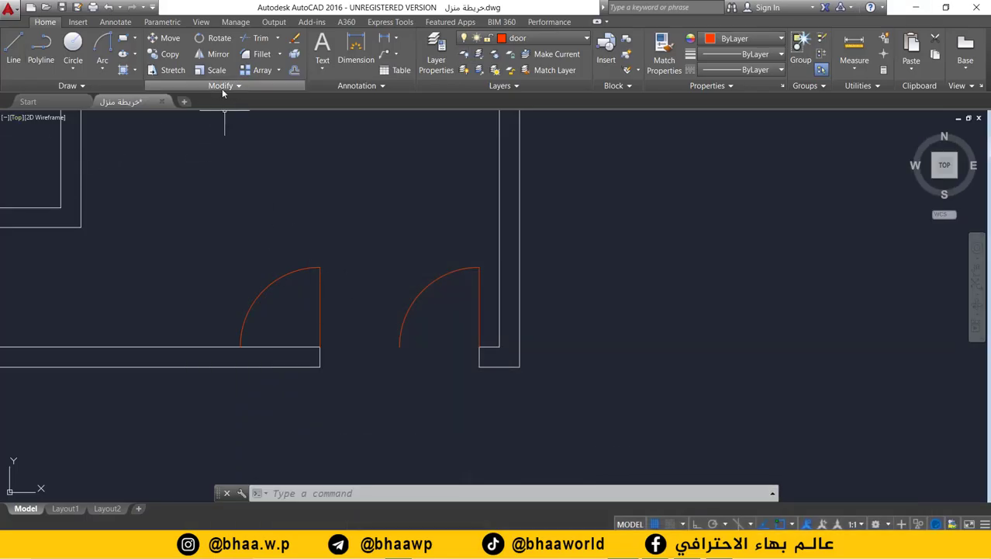
- Mirror the left door about a vertical axis along its leaf, erasing the original door
{"action": "left_click", "coordinate": [219, 54]}
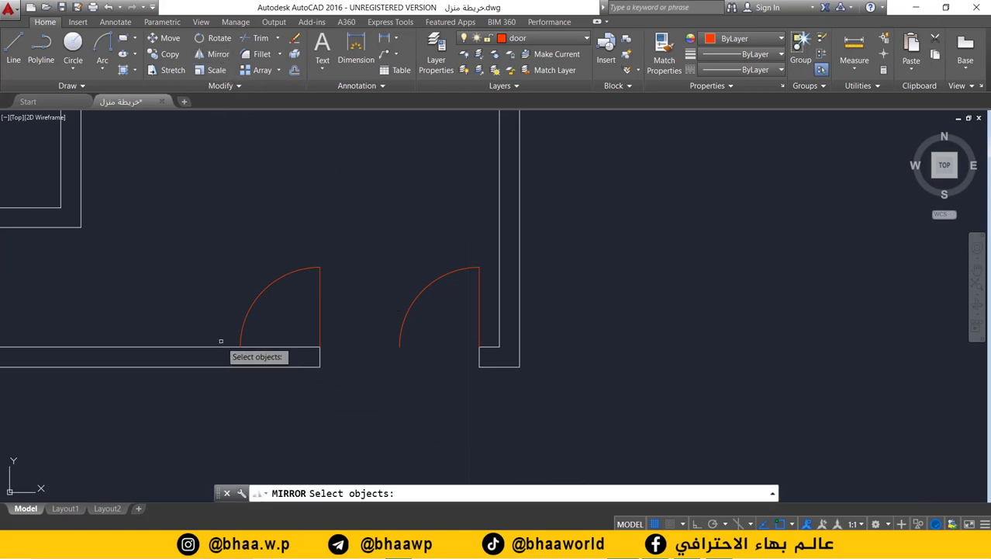
{"action": "left_click", "coordinate": [318, 301]}
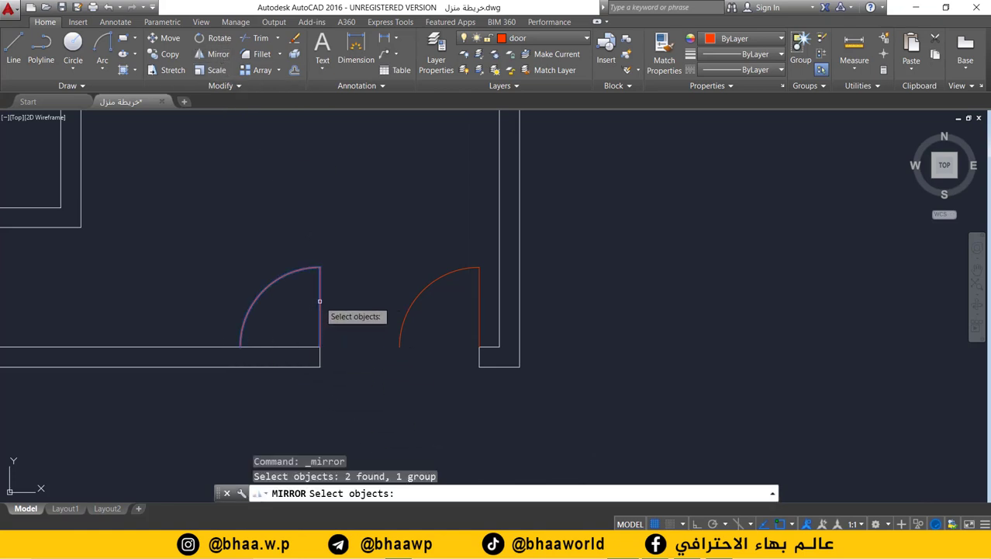
{"action": "key", "text": "Return"}
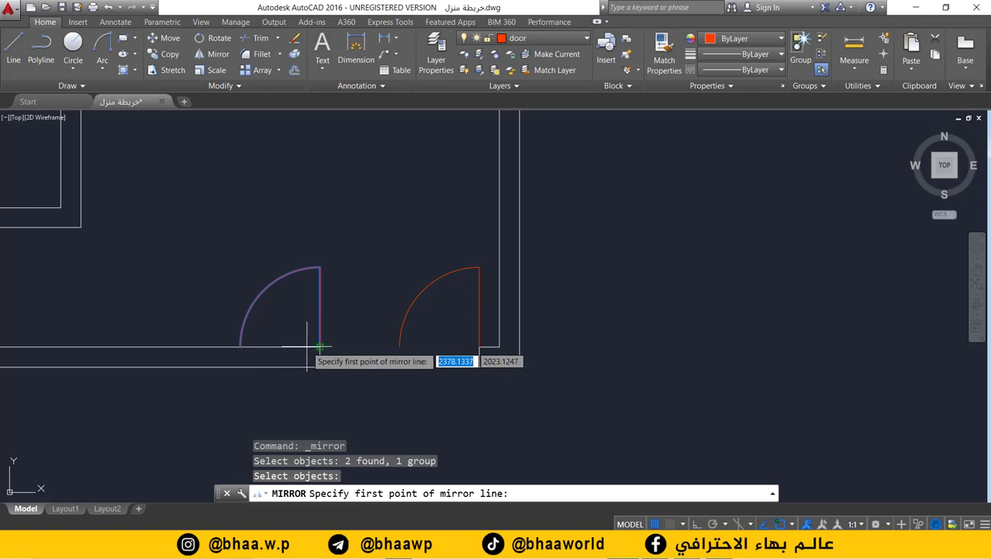
{"action": "left_click", "coordinate": [319, 347]}
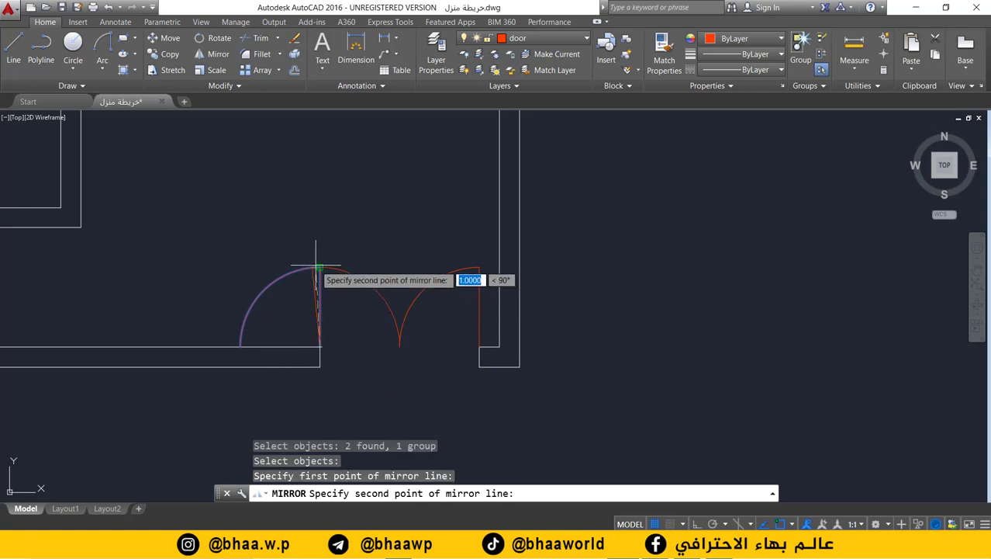
{"action": "left_click", "coordinate": [319, 268]}
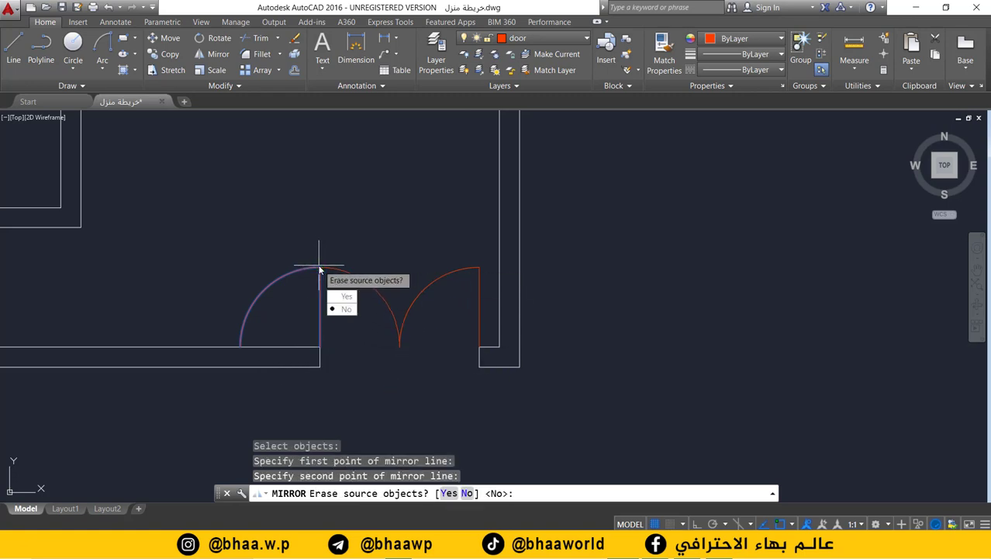
{"action": "left_click", "coordinate": [448, 493]}
{"action": "scroll", "coordinate": [541, 420], "scroll_direction": "down", "scroll_amount": 2}
{"action": "scroll", "coordinate": [423, 305], "scroll_direction": "down", "scroll_amount": 2}
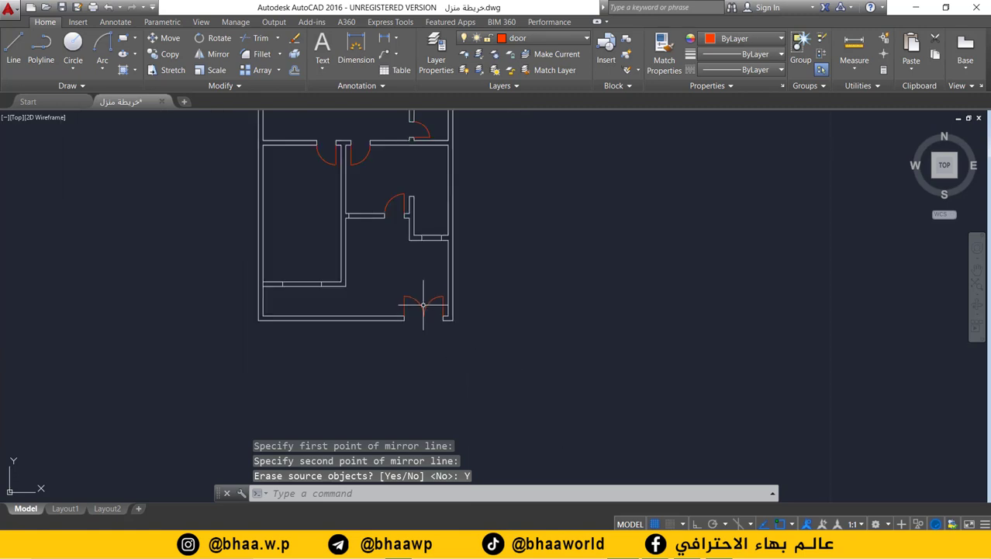
{"action": "scroll", "coordinate": [377, 273], "scroll_direction": "up", "scroll_amount": 1}
{"action": "scroll", "coordinate": [392, 318], "scroll_direction": "up", "scroll_amount": 1}
{"action": "scroll", "coordinate": [326, 269], "scroll_direction": "up", "scroll_amount": 1}
{"action": "scroll", "coordinate": [326, 269], "scroll_direction": "up", "scroll_amount": 2}
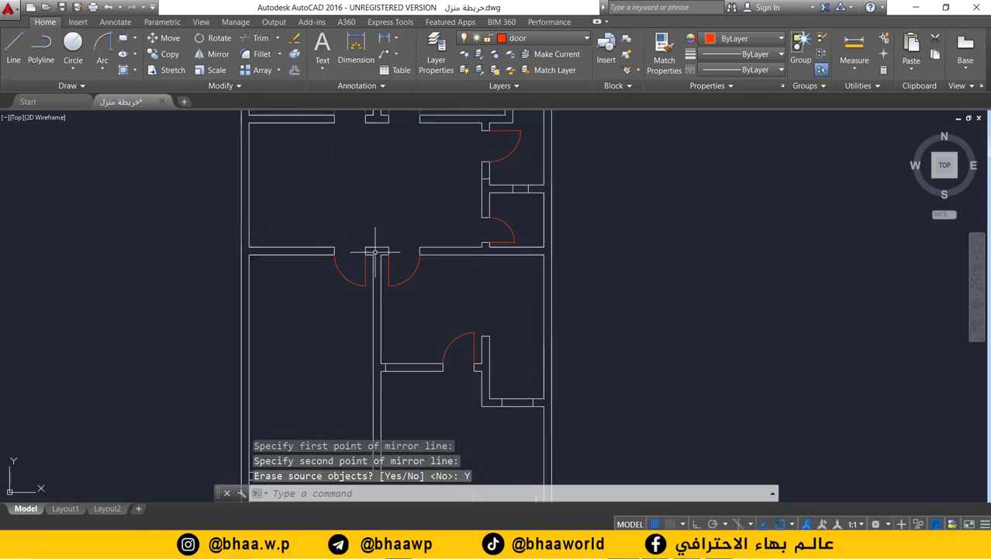
{"action": "scroll", "coordinate": [375, 252], "scroll_direction": "down", "scroll_amount": 1}
{"action": "scroll", "coordinate": [343, 277], "scroll_direction": "down", "scroll_amount": 2}
{"action": "scroll", "coordinate": [334, 268], "scroll_direction": "up", "scroll_amount": 2}
{"action": "scroll", "coordinate": [322, 284], "scroll_direction": "up", "scroll_amount": 2}
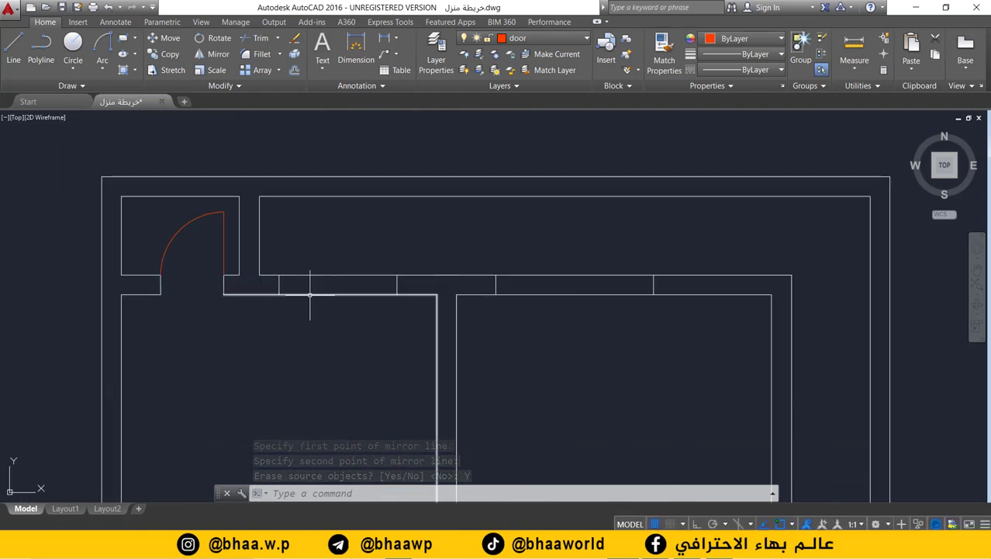
{"action": "middle_click_drag", "start_coordinate": [310, 294], "coordinate": [330, 310]}
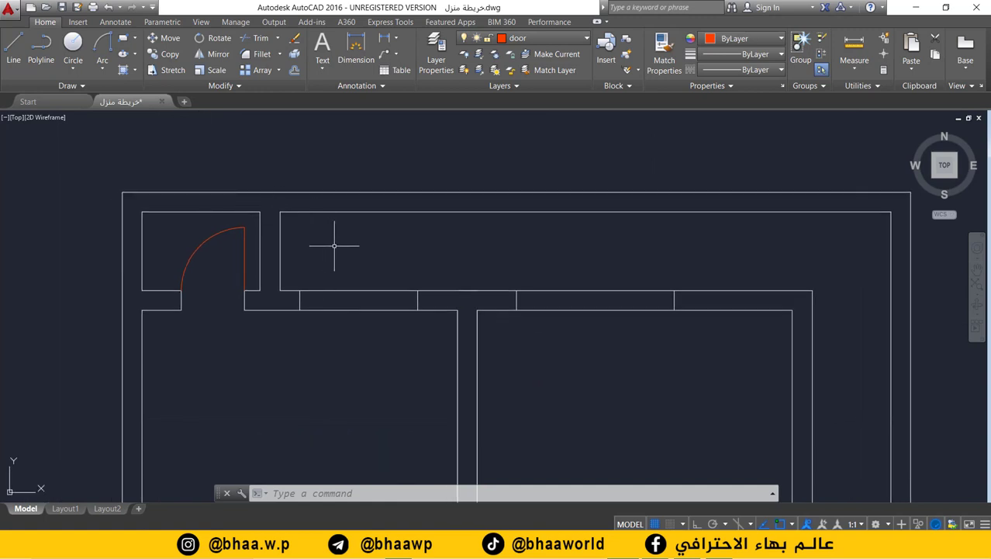
{"action": "scroll", "coordinate": [334, 245], "scroll_direction": "up", "scroll_amount": 1}
{"action": "scroll", "coordinate": [232, 221], "scroll_direction": "down", "scroll_amount": 1}
{"action": "scroll", "coordinate": [158, 152], "scroll_direction": "down", "scroll_amount": 1}
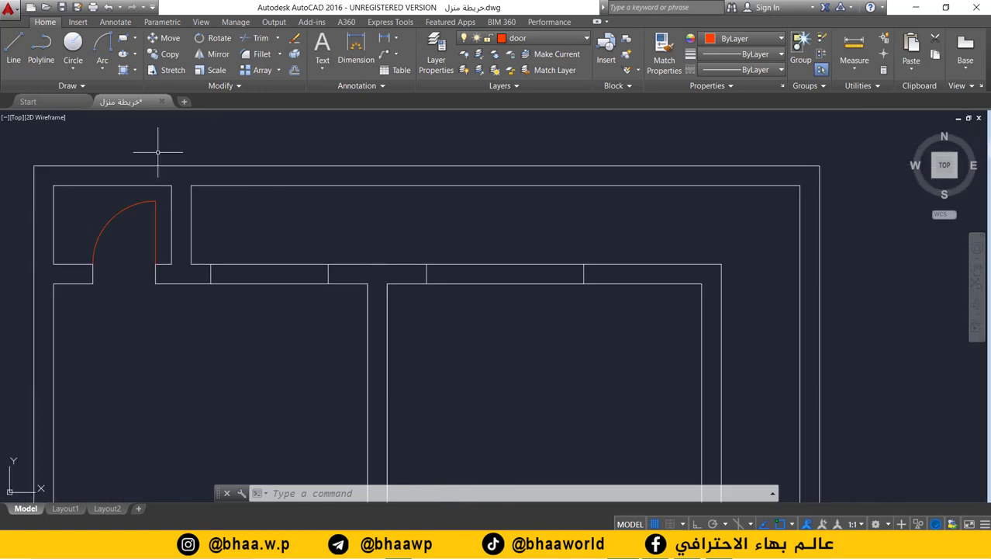
- Draw red window lines across the first two wall openings, jamb to jamb
{"action": "left_click", "coordinate": [13, 46]}
{"action": "left_click", "coordinate": [211, 274]}
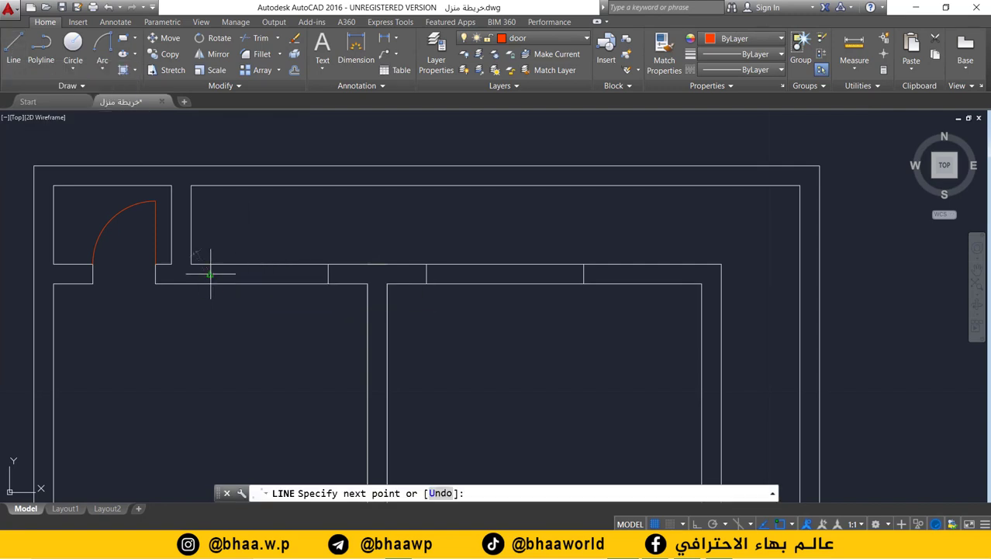
{"action": "left_click", "coordinate": [328, 274]}
{"action": "key", "text": "Return"}
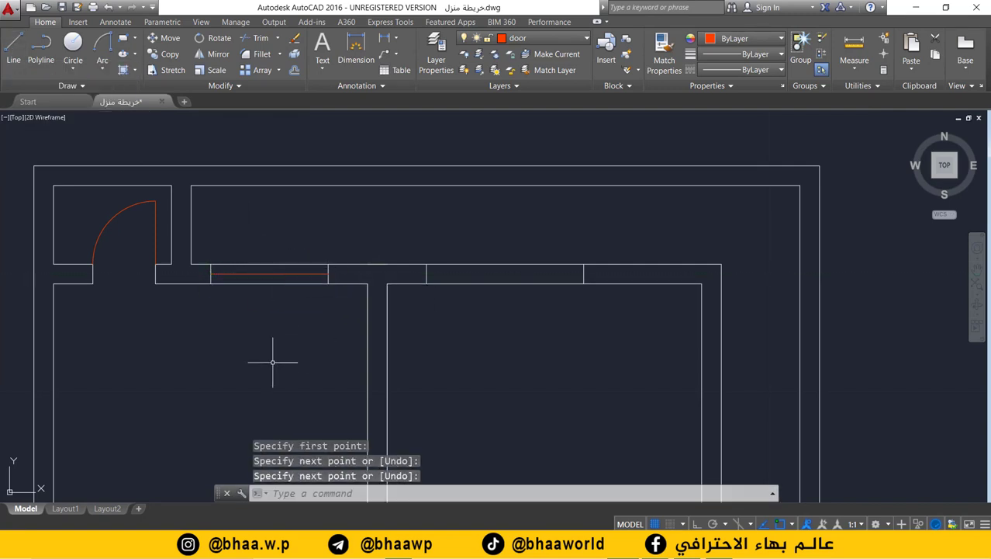
{"action": "scroll", "coordinate": [270, 273], "scroll_direction": "up", "scroll_amount": 1}
{"action": "scroll", "coordinate": [267, 274], "scroll_direction": "up", "scroll_amount": 2}
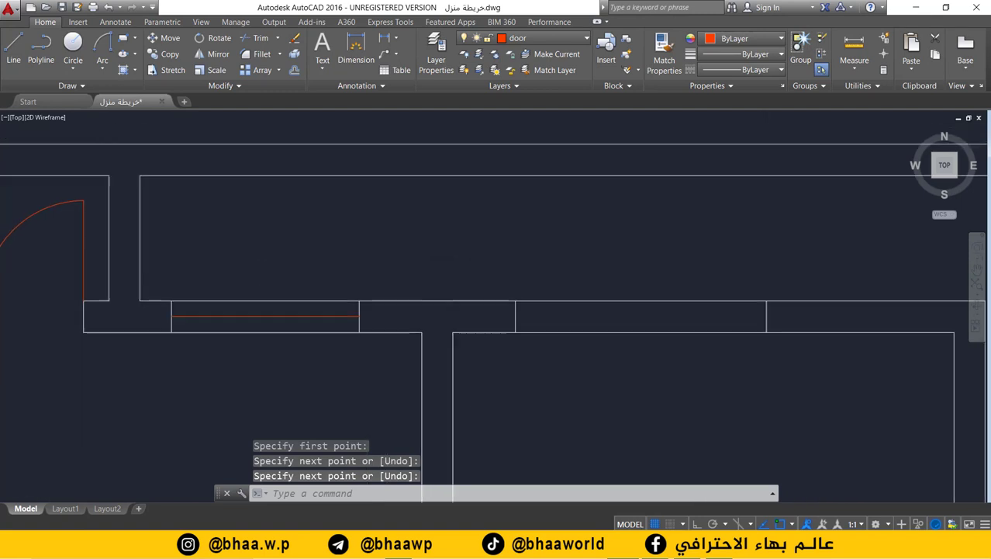
{"action": "scroll", "coordinate": [263, 276], "scroll_direction": "up", "scroll_amount": 1}
{"action": "middle_click_drag", "start_coordinate": [361, 289], "coordinate": [244, 286]}
{"action": "scroll", "coordinate": [243, 286], "scroll_direction": "down", "scroll_amount": 2}
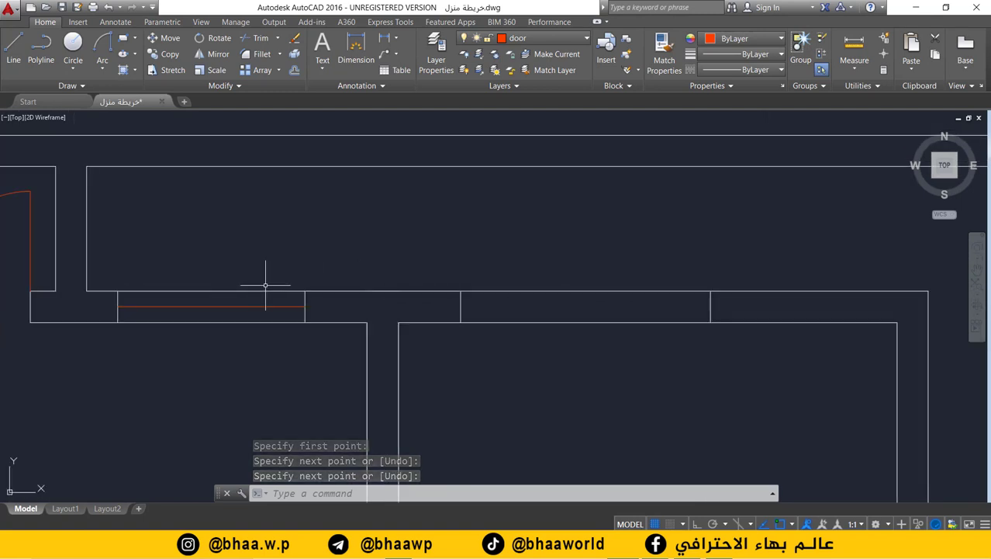
{"action": "scroll", "coordinate": [270, 280], "scroll_direction": "down", "scroll_amount": 1}
{"action": "scroll", "coordinate": [338, 279], "scroll_direction": "down", "scroll_amount": 1}
{"action": "left_click", "coordinate": [14, 48]}
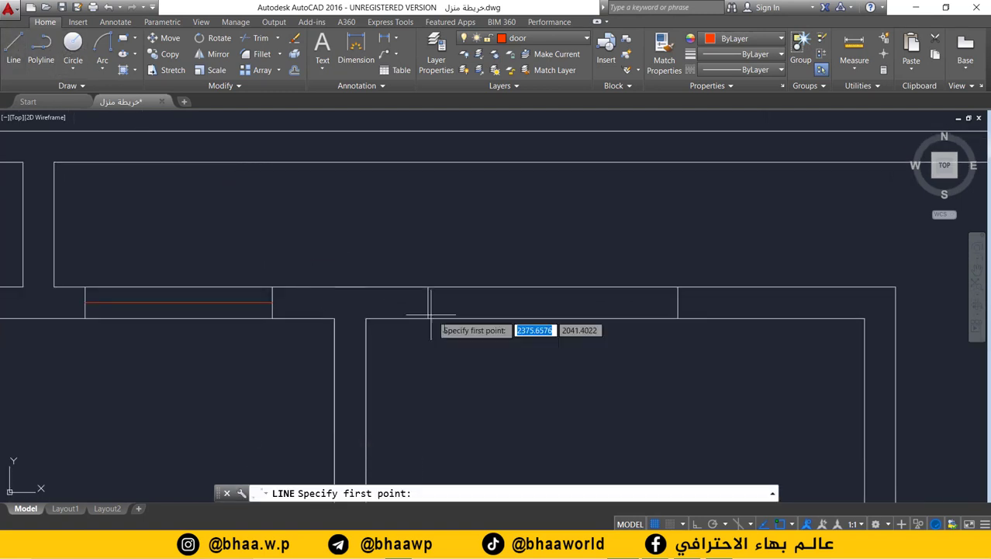
{"action": "left_click", "coordinate": [427, 302]}
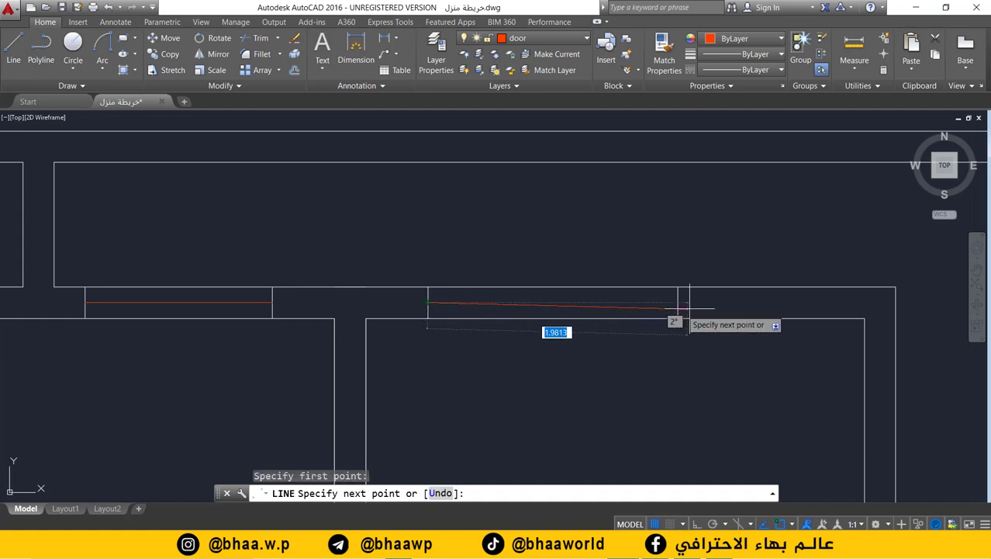
{"action": "left_click", "coordinate": [677, 302]}
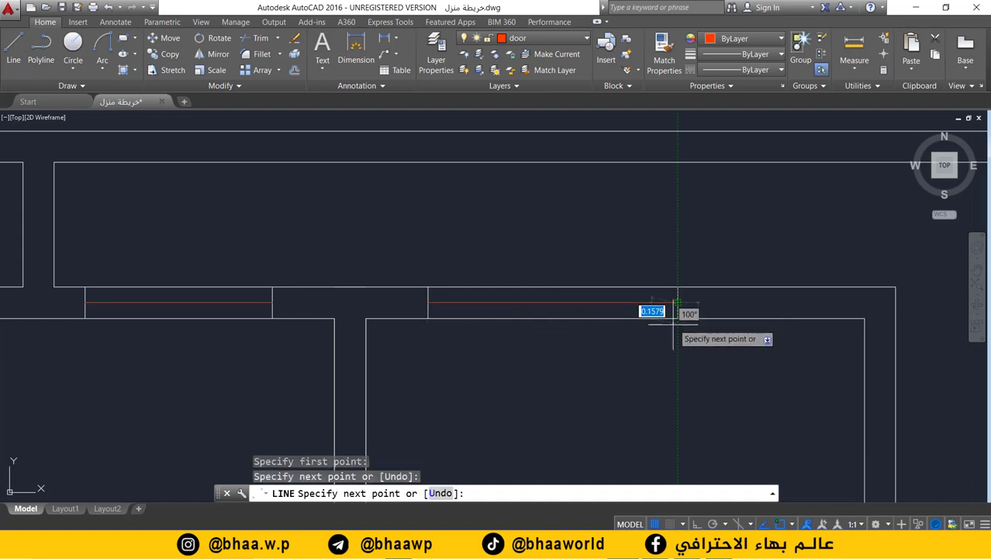
{"action": "key", "text": "Return"}
- Draw a window line across the small opening in the bathroom wall
{"action": "scroll", "coordinate": [539, 341], "scroll_direction": "down", "scroll_amount": 2}
{"action": "middle_click_drag", "start_coordinate": [539, 341], "coordinate": [535, 217]}
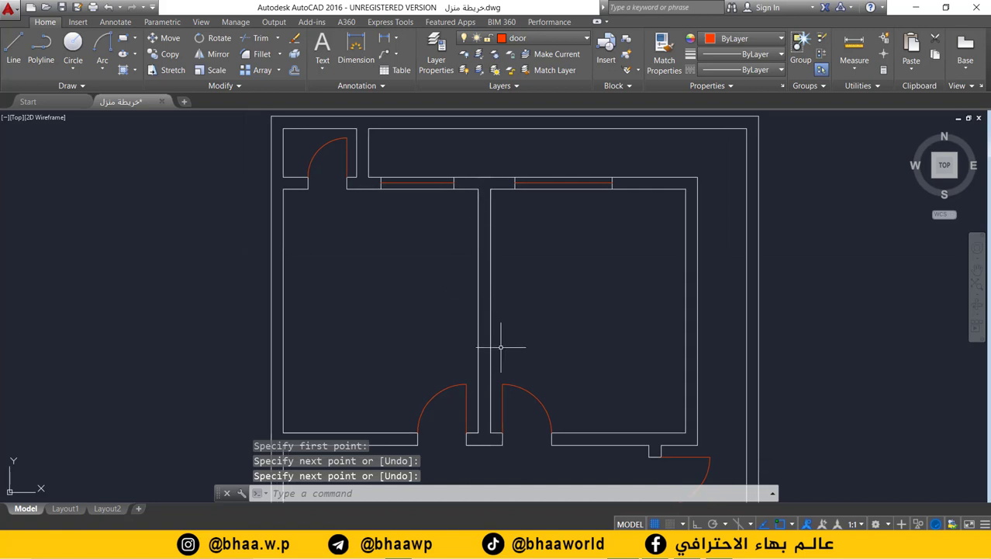
{"action": "scroll", "coordinate": [505, 343], "scroll_direction": "up", "scroll_amount": 3}
{"action": "middle_click_drag", "start_coordinate": [407, 345], "coordinate": [421, 306]}
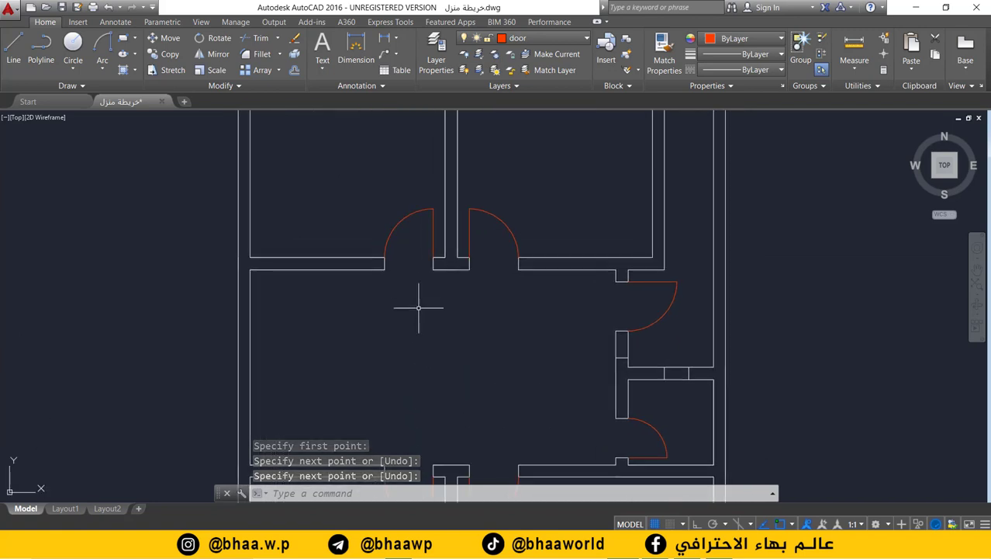
{"action": "middle_click_drag", "start_coordinate": [597, 332], "coordinate": [473, 314]}
{"action": "scroll", "coordinate": [559, 365], "scroll_direction": "up", "scroll_amount": 4}
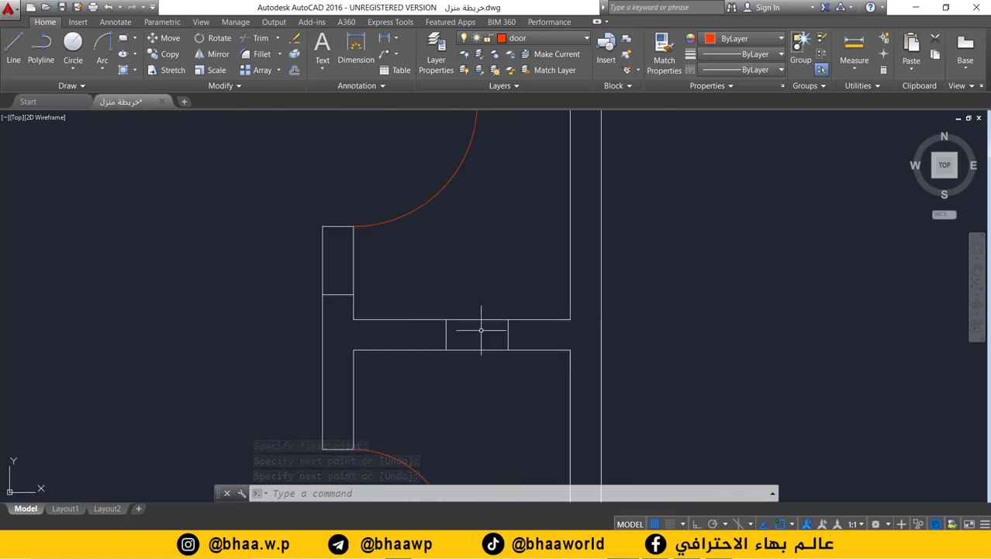
{"action": "type", "text": "l"}
{"action": "key", "text": "Return"}
{"action": "left_click", "coordinate": [446, 336]}
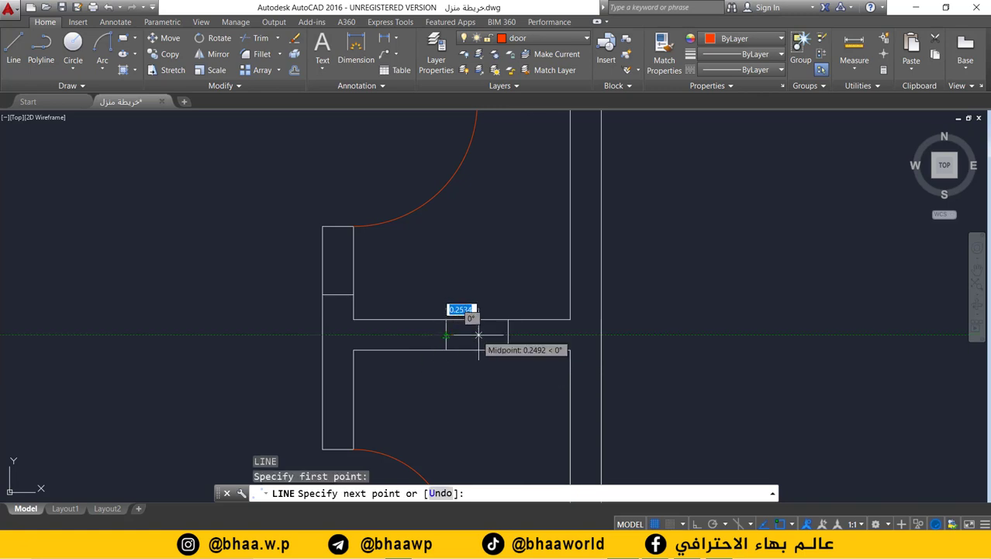
{"action": "left_click", "coordinate": [509, 335]}
{"action": "key", "text": "Return"}
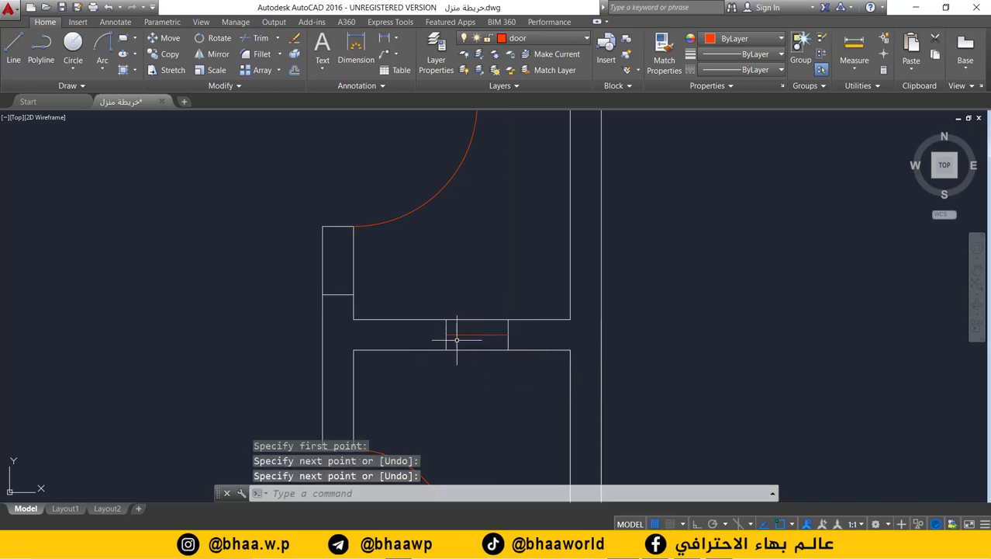
- Draw a vertical window line through the wall opening near the door area
{"action": "middle_click_drag", "start_coordinate": [387, 354], "coordinate": [485, 275]}
{"action": "scroll", "coordinate": [478, 317], "scroll_direction": "down", "scroll_amount": 2}
{"action": "scroll", "coordinate": [485, 275], "scroll_direction": "up", "scroll_amount": 2}
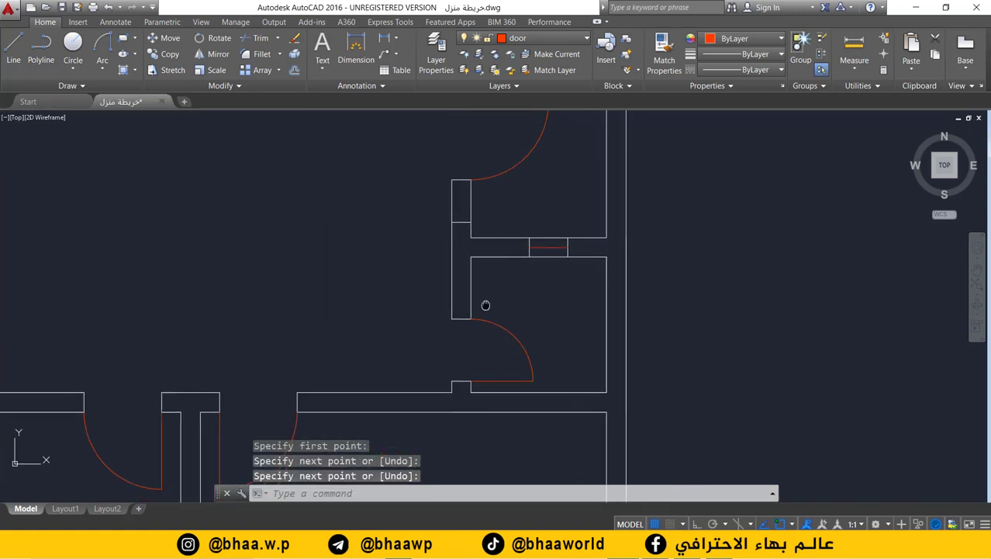
{"action": "mouse_move", "coordinate": [531, 336]}
{"action": "middle_mouse_down"}
{"action": "mouse_move", "coordinate": [562, 327]}
{"action": "mouse_move", "coordinate": [545, 362]}
{"action": "middle_mouse_up"}
{"action": "scroll", "coordinate": [559, 323], "scroll_direction": "down", "scroll_amount": 2}
{"action": "scroll", "coordinate": [544, 277], "scroll_direction": "up", "scroll_amount": 3}
{"action": "type", "text": "l"}
{"action": "key", "text": "Return"}
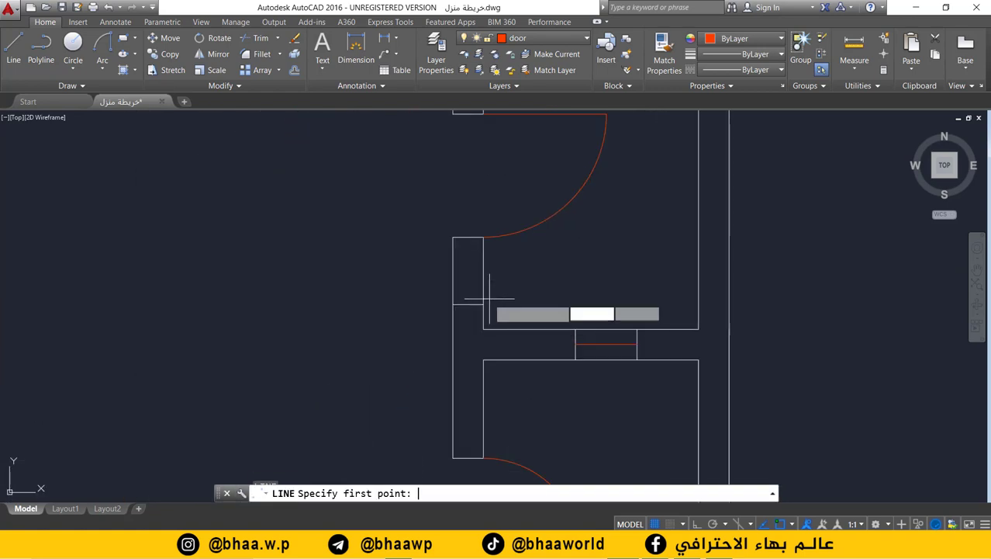
{"action": "left_click", "coordinate": [468, 305]}
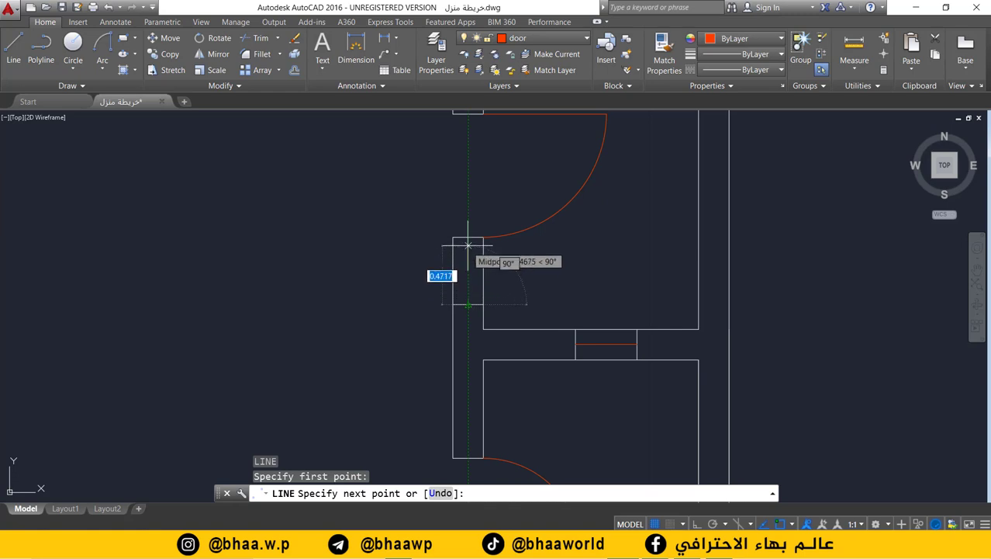
{"action": "left_click", "coordinate": [468, 237]}
{"action": "key", "text": "Return"}
- Draw the last window line between the jamb midpoints of the remaining opening, then zoom out
{"action": "scroll", "coordinate": [454, 359], "scroll_direction": "down", "scroll_amount": 1}
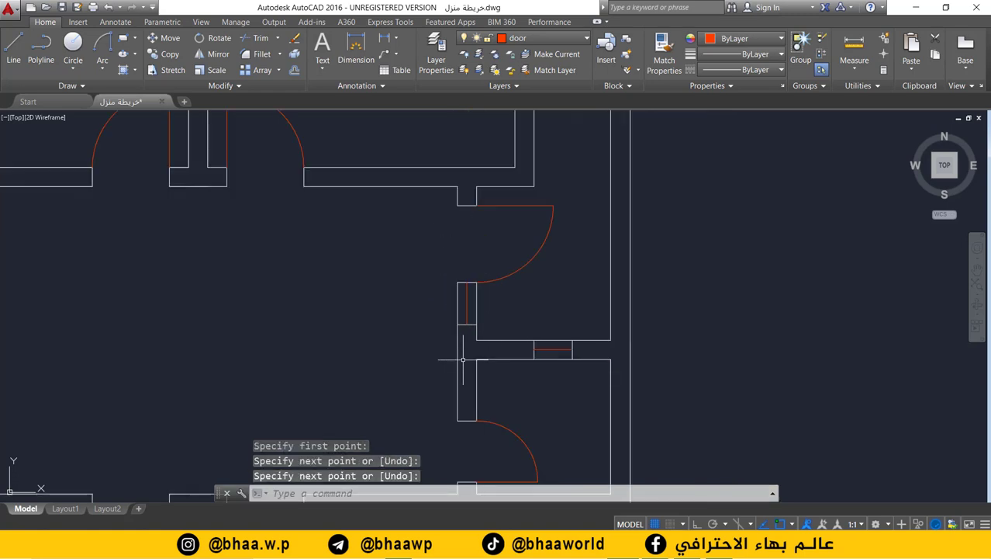
{"action": "mouse_move", "coordinate": [454, 359]}
{"action": "middle_mouse_down"}
{"action": "mouse_move", "coordinate": [499, 256]}
{"action": "mouse_move", "coordinate": [476, 336]}
{"action": "middle_mouse_up"}
{"action": "scroll", "coordinate": [476, 336], "scroll_direction": "down", "scroll_amount": 1}
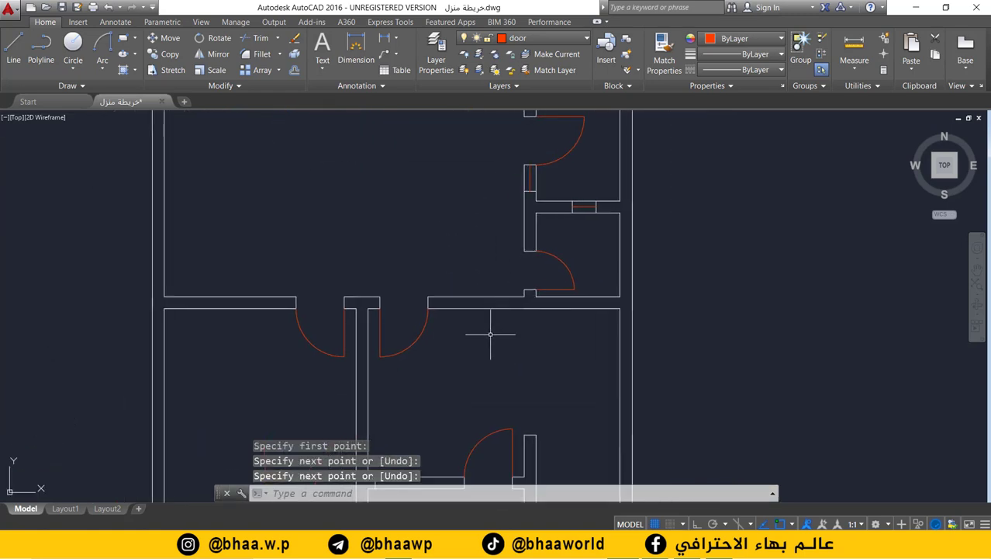
{"action": "mouse_move", "coordinate": [413, 332]}
{"action": "middle_mouse_down"}
{"action": "mouse_move", "coordinate": [472, 277]}
{"action": "mouse_move", "coordinate": [411, 202]}
{"action": "mouse_move", "coordinate": [418, 288]}
{"action": "middle_mouse_up"}
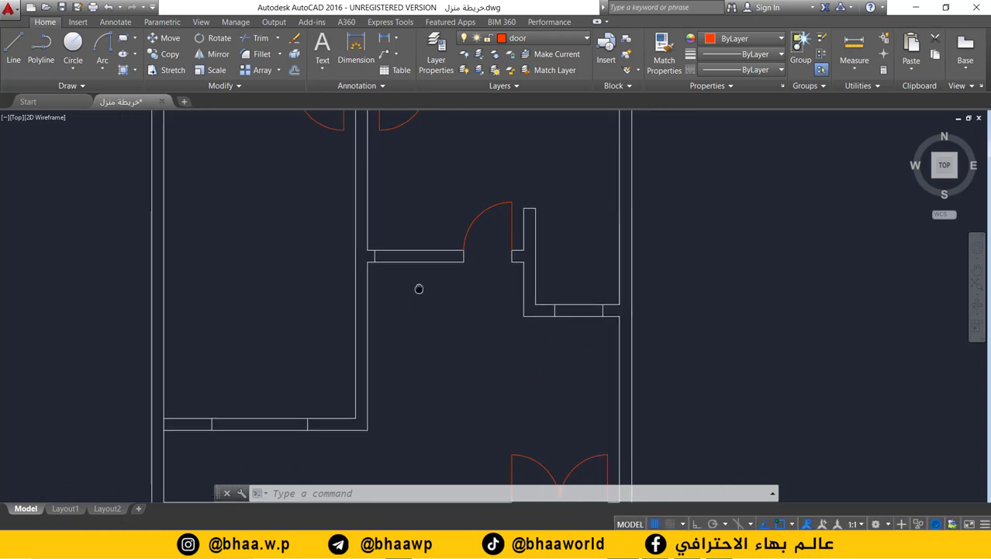
{"action": "type", "text": "l"}
{"action": "key", "text": "Return"}
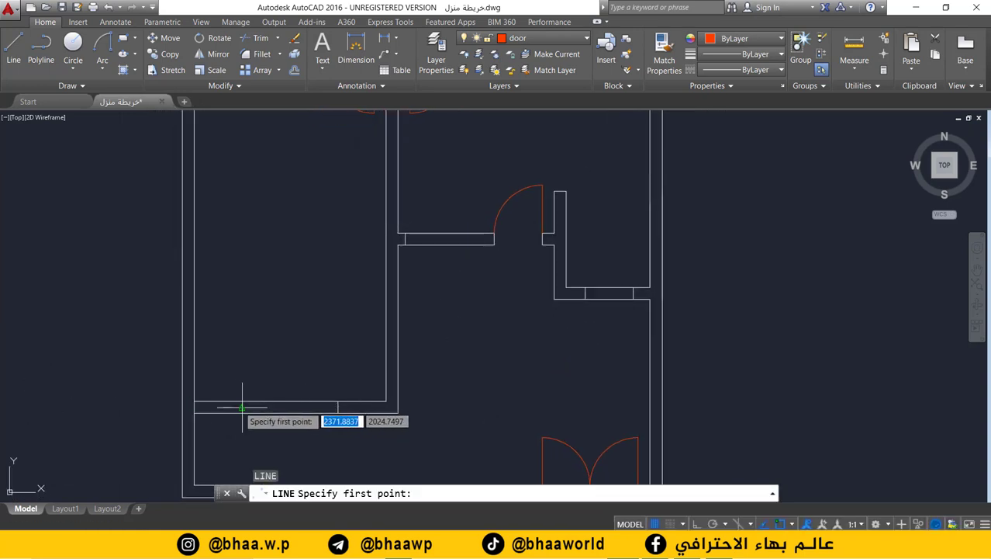
{"action": "left_click", "coordinate": [242, 406]}
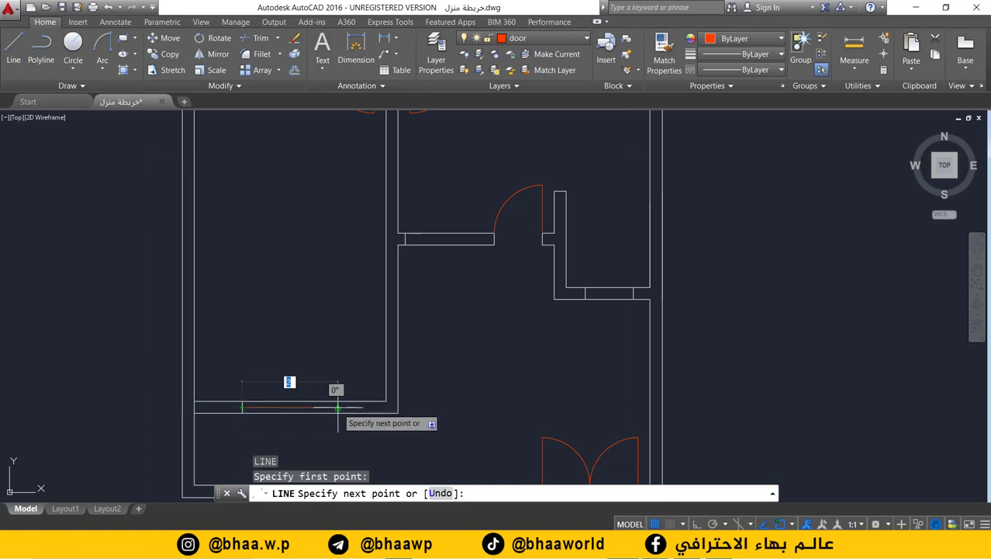
{"action": "key", "text": "Return"}
{"action": "key", "text": "Return"}
{"action": "middle_click_drag", "start_coordinate": [549, 381], "coordinate": [469, 371]}
{"action": "scroll", "coordinate": [508, 354], "scroll_direction": "up", "scroll_amount": 2}
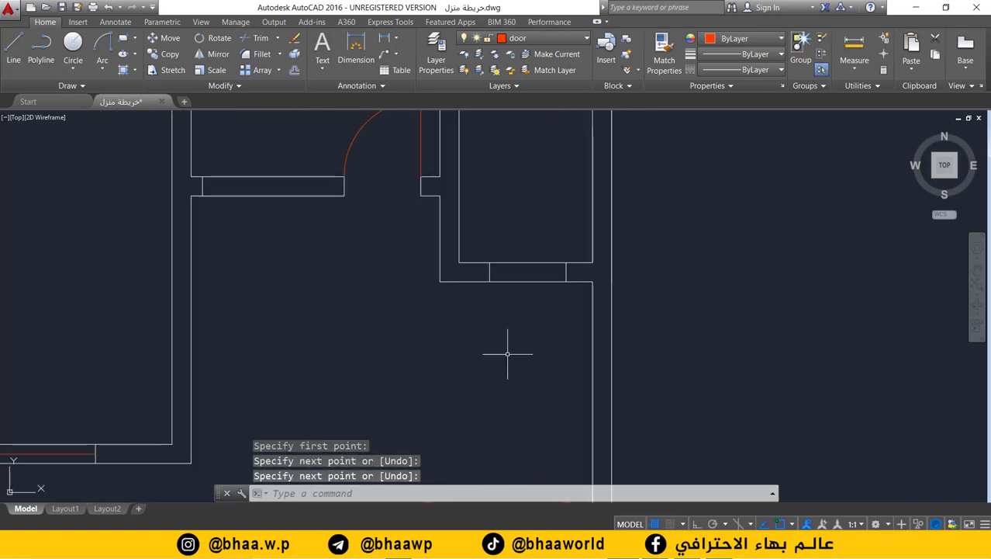
{"action": "key", "text": "Return"}
{"action": "left_click", "coordinate": [565, 272]}
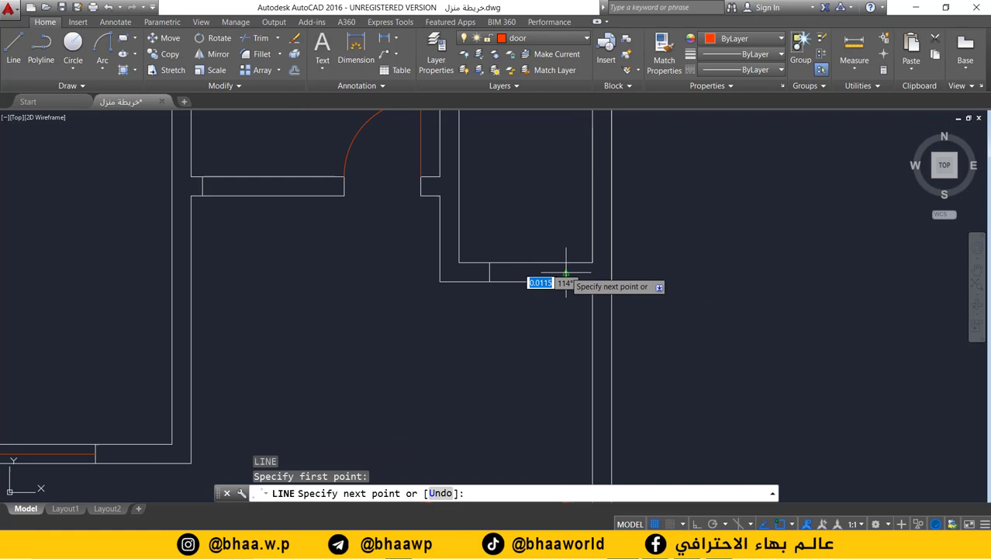
{"action": "left_click", "coordinate": [490, 273]}
{"action": "key", "text": "Return"}
{"action": "scroll", "coordinate": [522, 380], "scroll_direction": "down", "scroll_amount": 2}
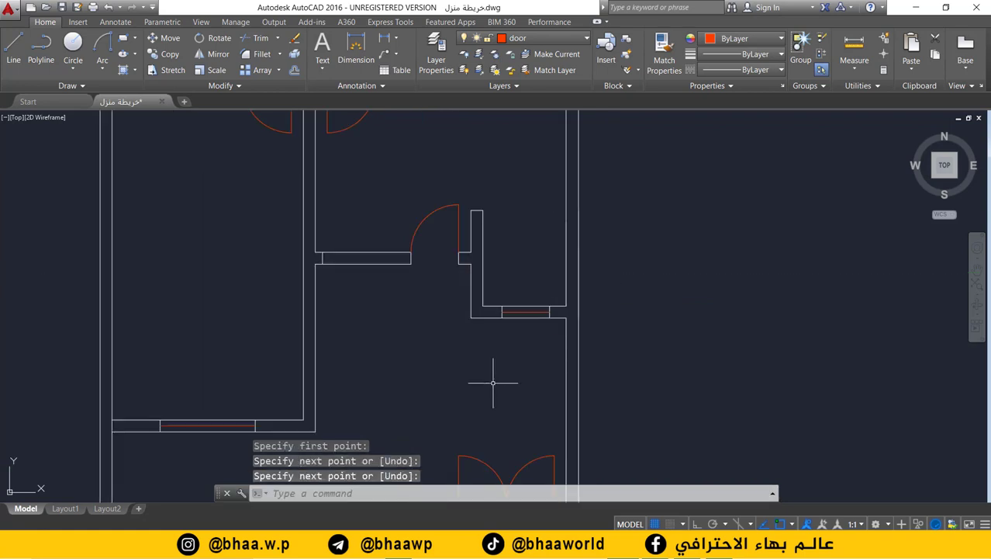
{"action": "scroll", "coordinate": [504, 349], "scroll_direction": "down", "scroll_amount": 2}
{"action": "scroll", "coordinate": [514, 311], "scroll_direction": "down", "scroll_amount": 1}
{"action": "scroll", "coordinate": [516, 353], "scroll_direction": "up", "scroll_amount": 1}
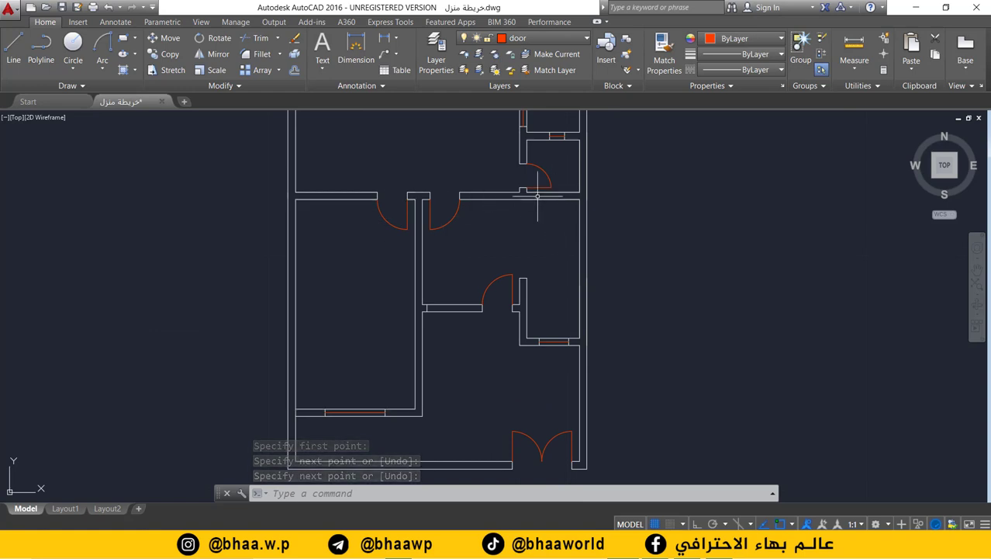
- Make layer 0 the current layer
{"action": "middle_click_drag", "start_coordinate": [547, 381], "coordinate": [547, 378]}
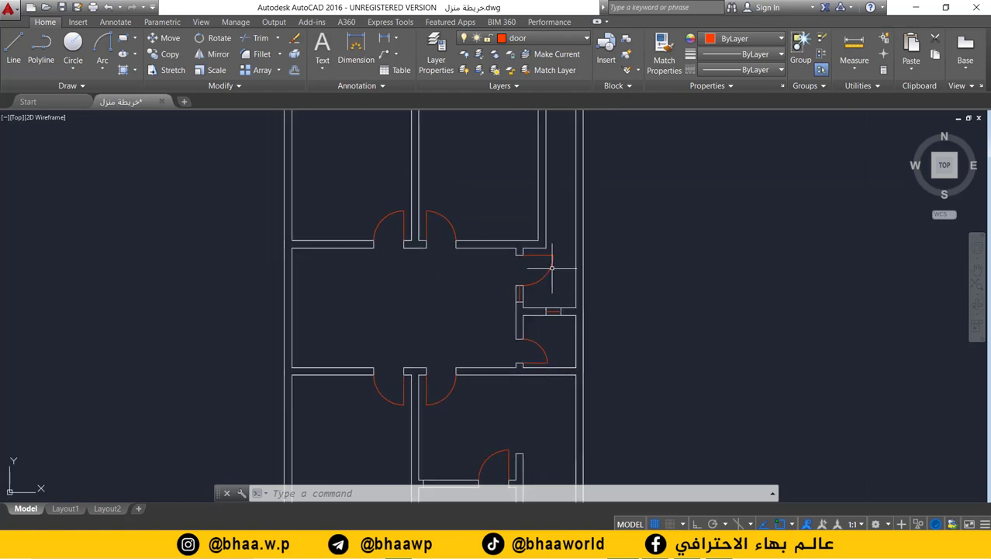
{"action": "scroll", "coordinate": [441, 354], "scroll_direction": "down", "scroll_amount": 2}
{"action": "scroll", "coordinate": [400, 303], "scroll_direction": "up", "scroll_amount": 1}
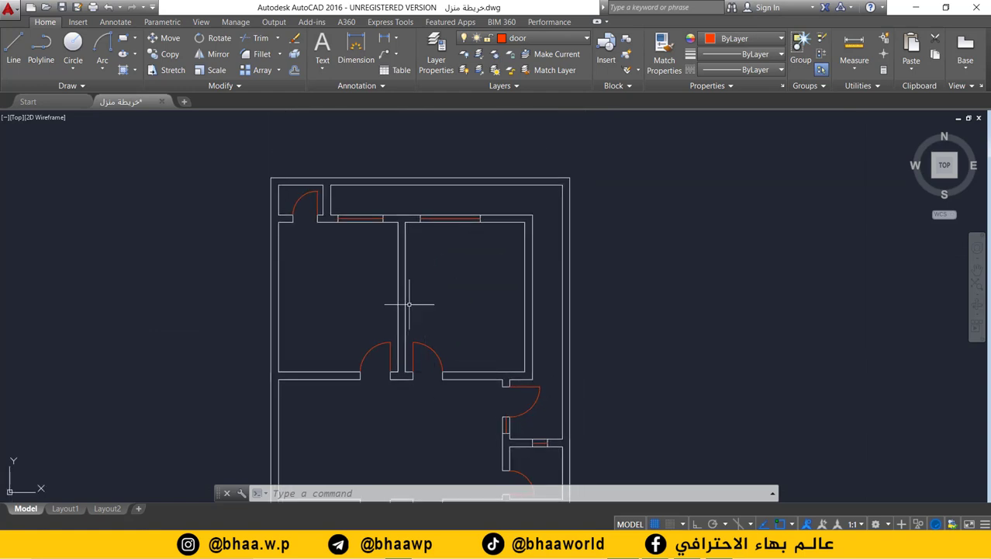
{"action": "scroll", "coordinate": [338, 268], "scroll_direction": "up", "scroll_amount": 3}
{"action": "scroll", "coordinate": [382, 412], "scroll_direction": "up", "scroll_amount": 1}
{"action": "scroll", "coordinate": [382, 412], "scroll_direction": "down", "scroll_amount": 1}
{"action": "scroll", "coordinate": [294, 339], "scroll_direction": "down", "scroll_amount": 1}
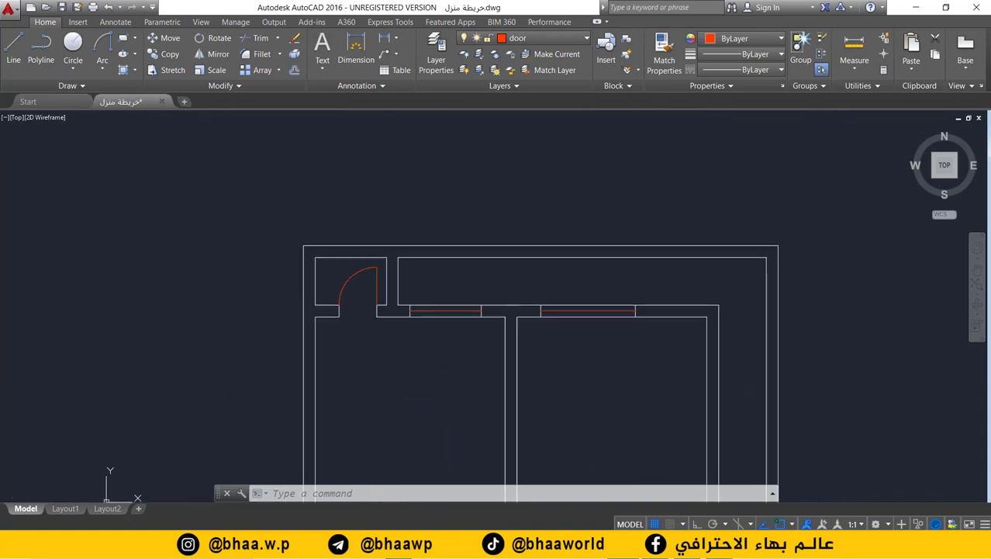
{"action": "scroll", "coordinate": [392, 277], "scroll_direction": "up", "scroll_amount": 3}
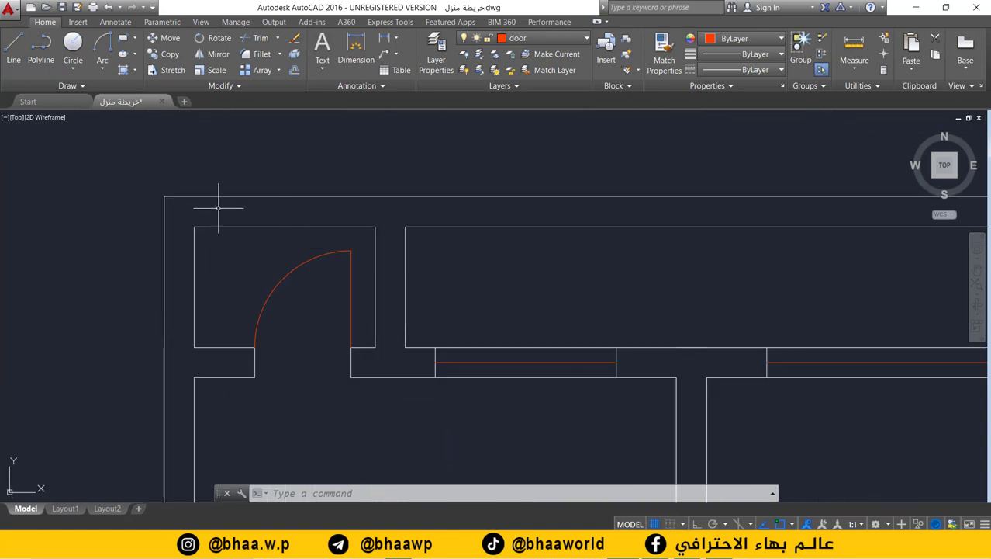
{"action": "left_click", "coordinate": [543, 38]}
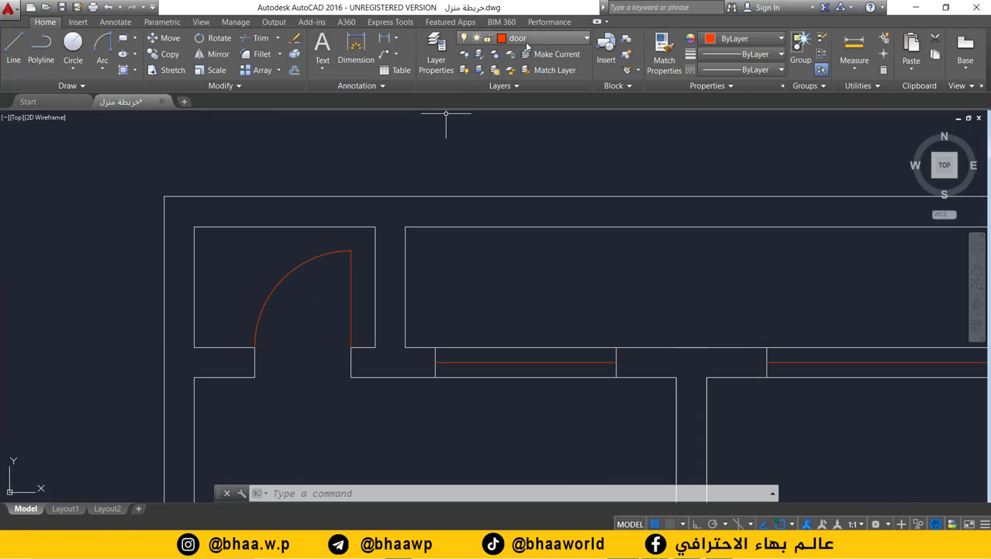
{"action": "left_click", "coordinate": [512, 54]}
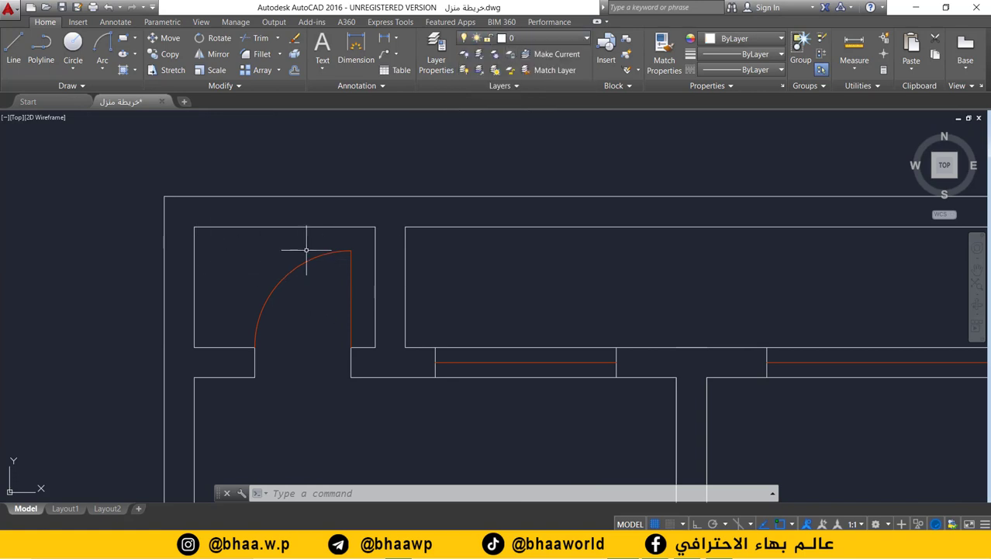
- Draw a short line across the top of the wall gap beside the small top-left room
{"action": "left_click", "coordinate": [14, 44]}
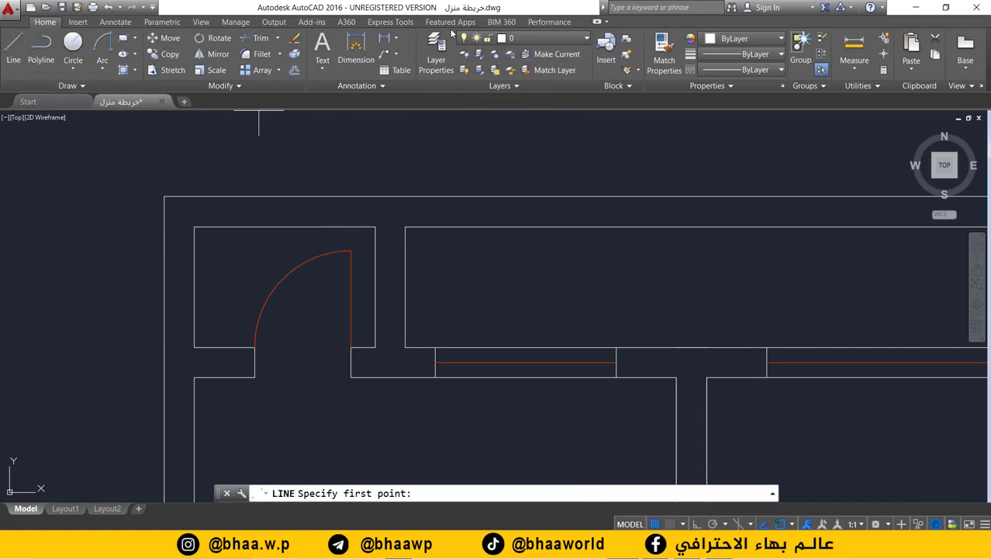
{"action": "left_click", "coordinate": [375, 226]}
{"action": "left_click", "coordinate": [404, 226]}
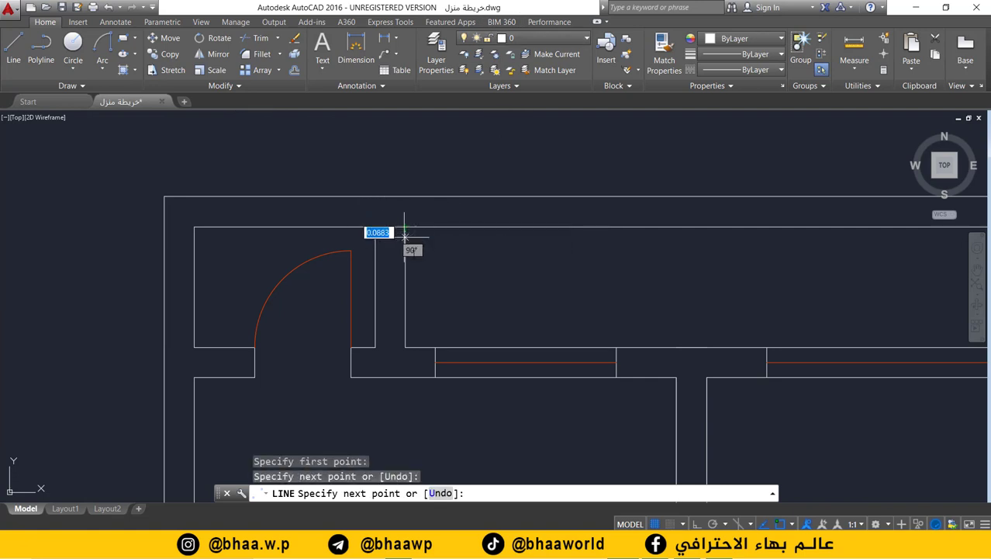
{"action": "key", "text": "Return"}
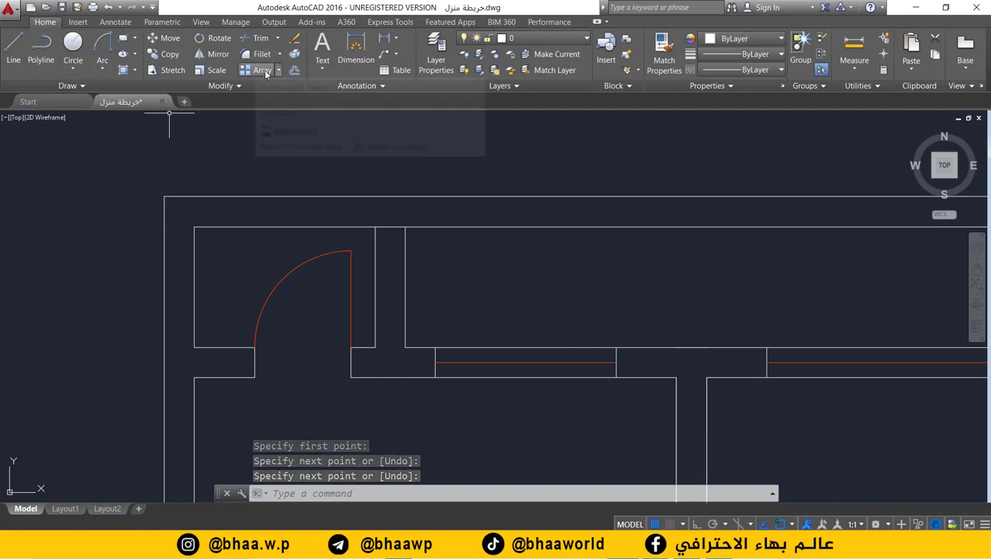
{"action": "left_click", "coordinate": [295, 69]}
{"action": "type", "text": "0.25"}
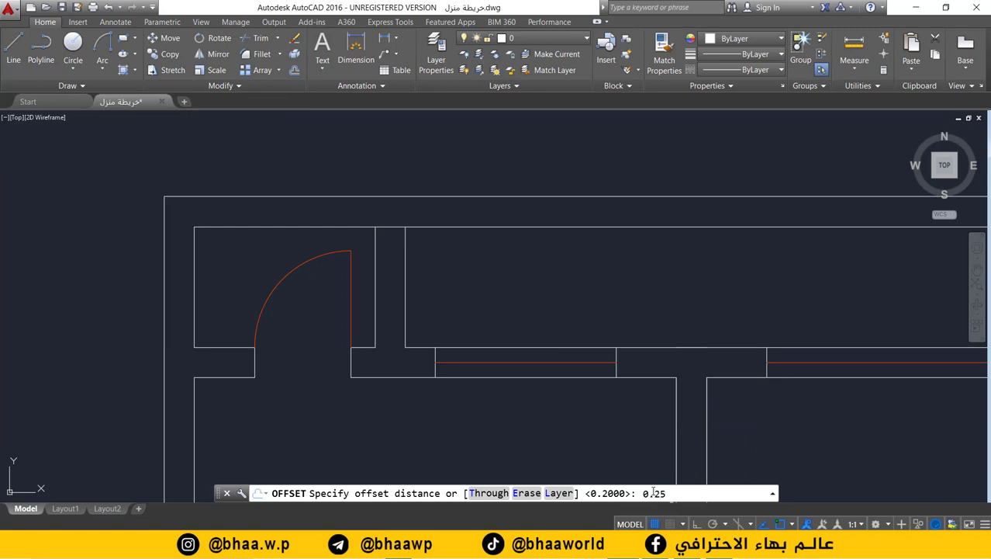
- Offset the closing line 0.25 down into the gap, undoing an extra misplaced copy
{"action": "key", "text": "Return"}
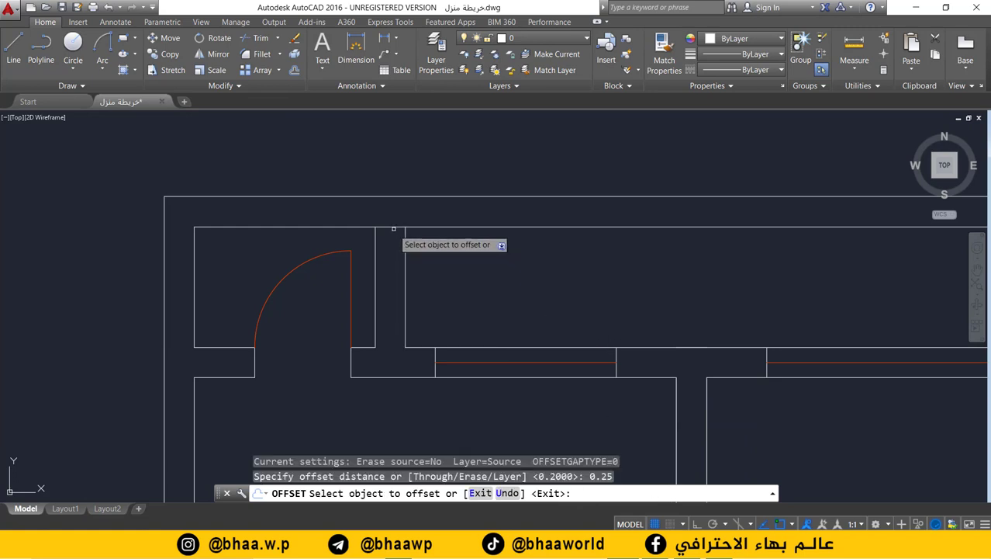
{"action": "left_click", "coordinate": [393, 229]}
{"action": "left_click", "coordinate": [388, 247]}
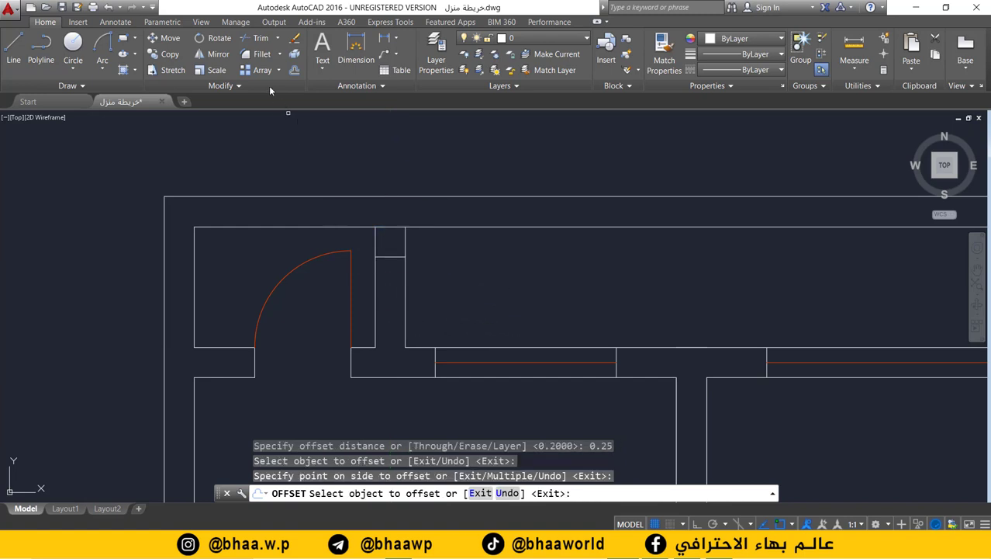
{"action": "left_click", "coordinate": [295, 70]}
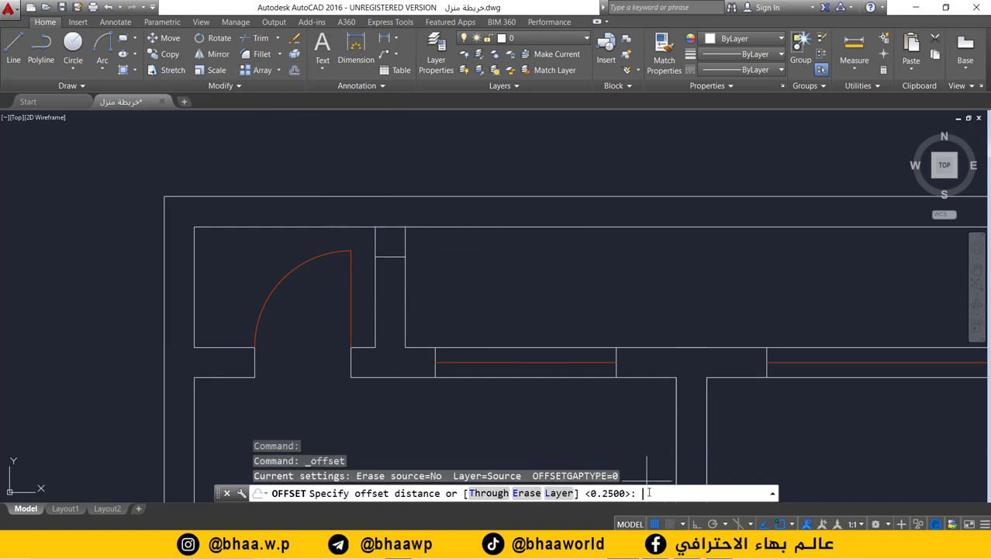
{"action": "type", "text": "0.25"}
{"action": "key", "text": "Return"}
{"action": "type", "text": "0.5"}
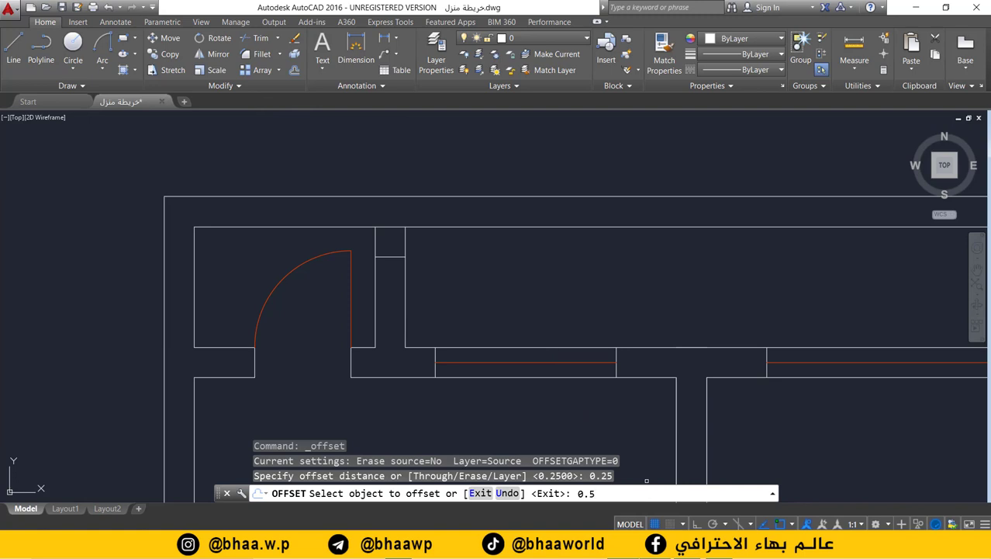
{"action": "key", "text": "Return"}
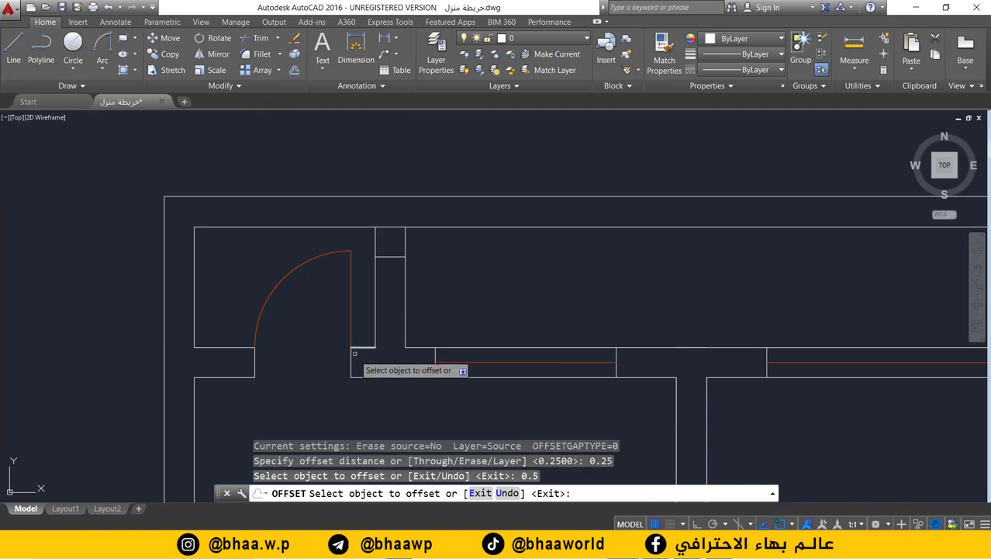
{"action": "left_click", "coordinate": [395, 256]}
{"action": "left_click", "coordinate": [397, 306]}
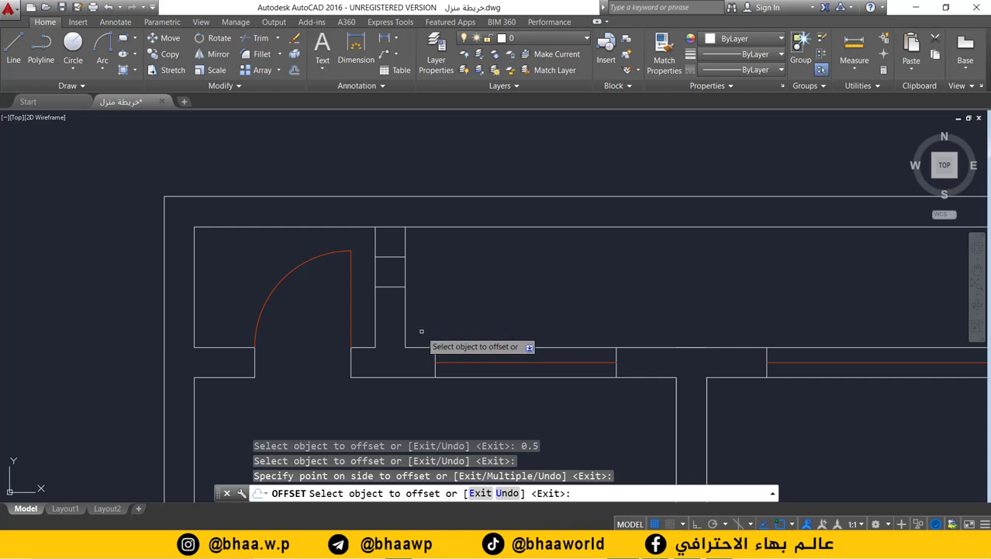
{"action": "key", "text": "ctrl+z"}
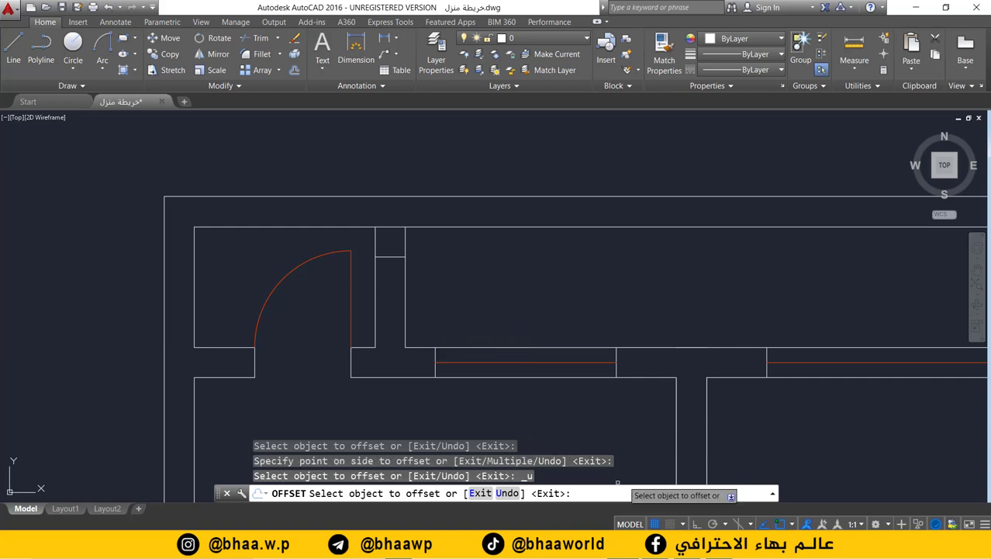
- Offset another line 0.5 further down inside the narrow wall gap
{"action": "left_click", "coordinate": [294, 70]}
{"action": "type", "text": "0.5"}
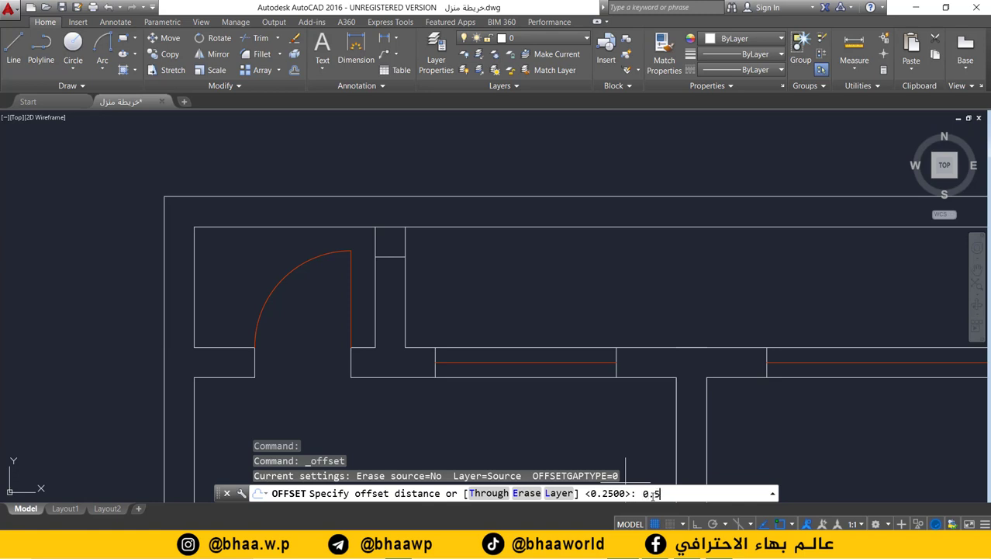
{"action": "key", "text": "Return"}
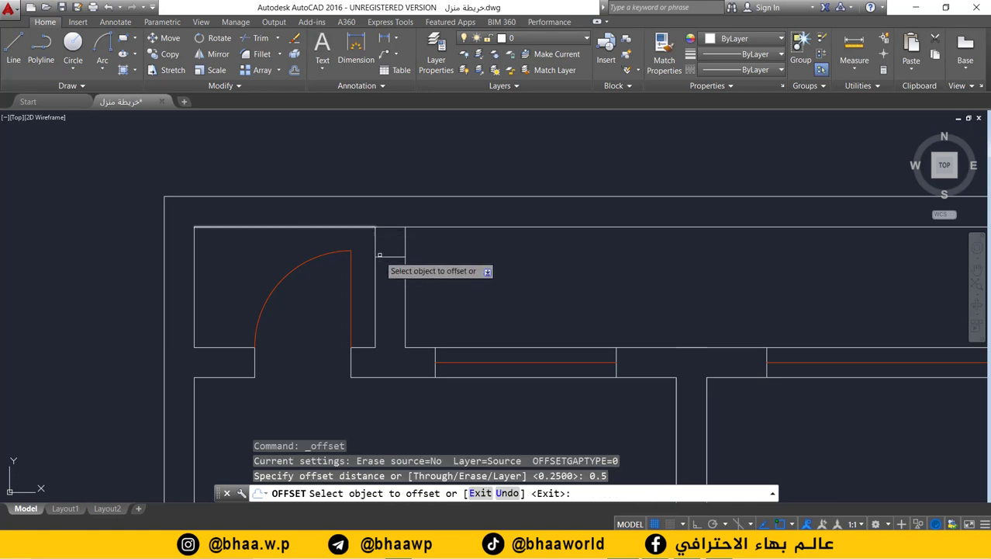
{"action": "left_click", "coordinate": [394, 268]}
{"action": "left_click", "coordinate": [390, 257]}
{"action": "left_click", "coordinate": [397, 289]}
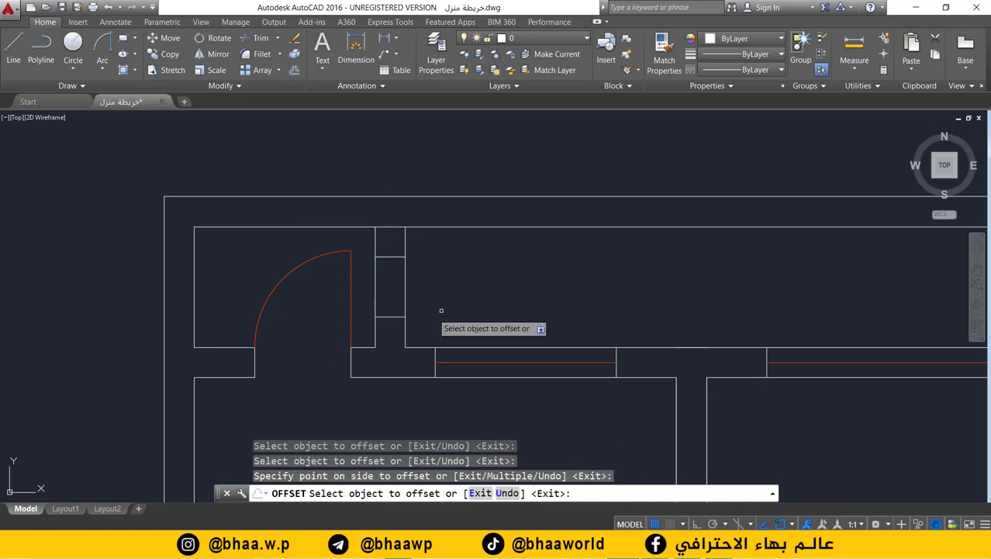
{"action": "key", "text": "Escape"}
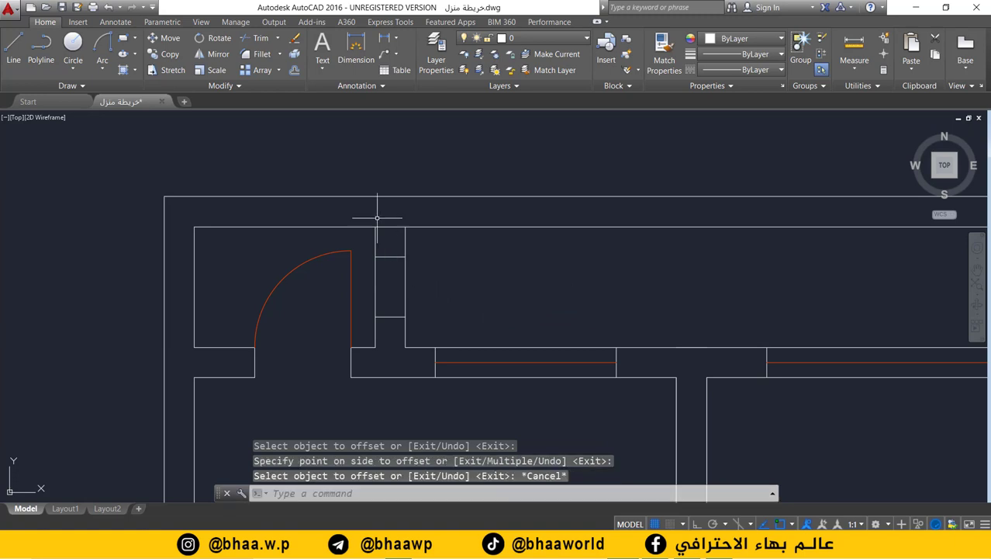
- Make the door layer current again
{"action": "middle_click_drag", "start_coordinate": [419, 284], "coordinate": [408, 282]}
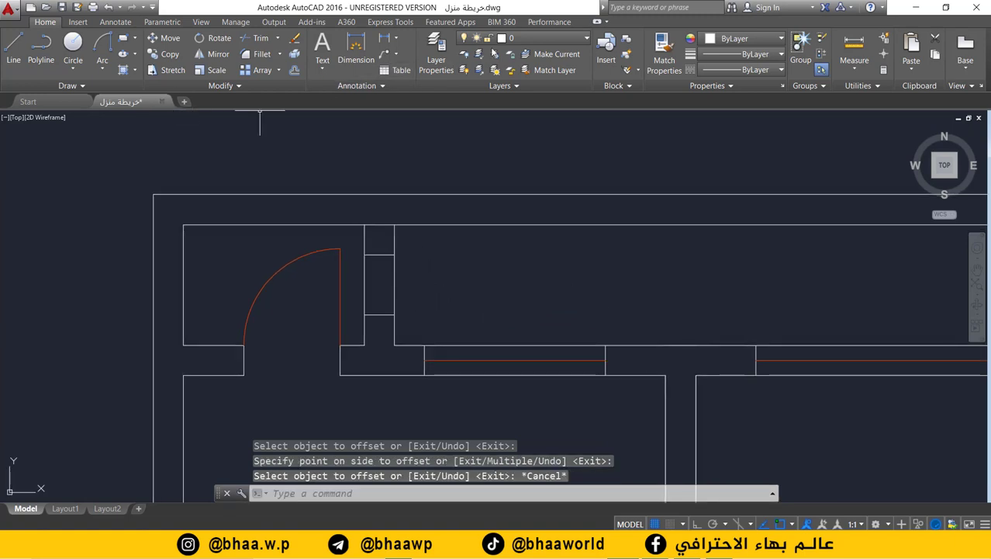
{"action": "left_click", "coordinate": [543, 38]}
{"action": "left_click", "coordinate": [528, 71]}
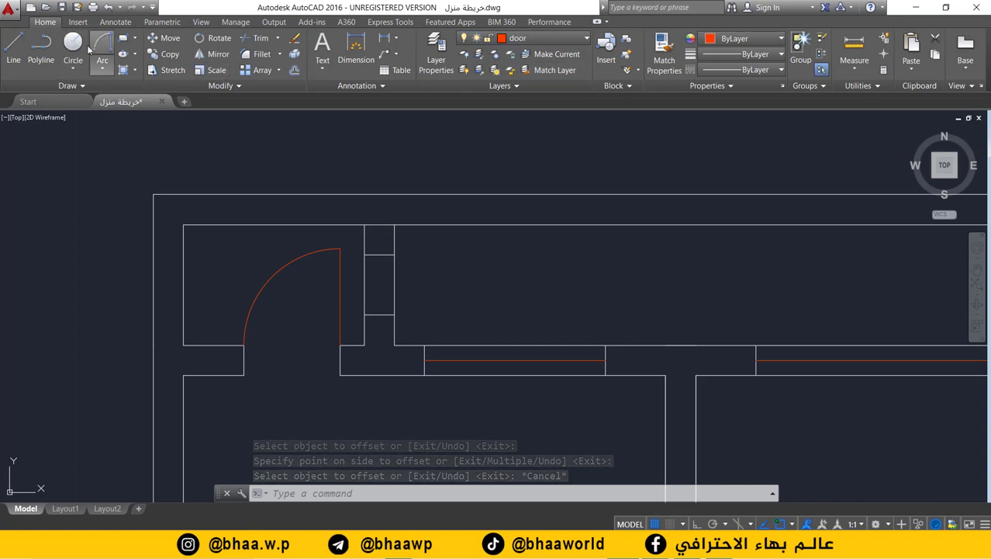
- Draw a vertical red line across the wall gap
{"action": "left_click", "coordinate": [14, 48]}
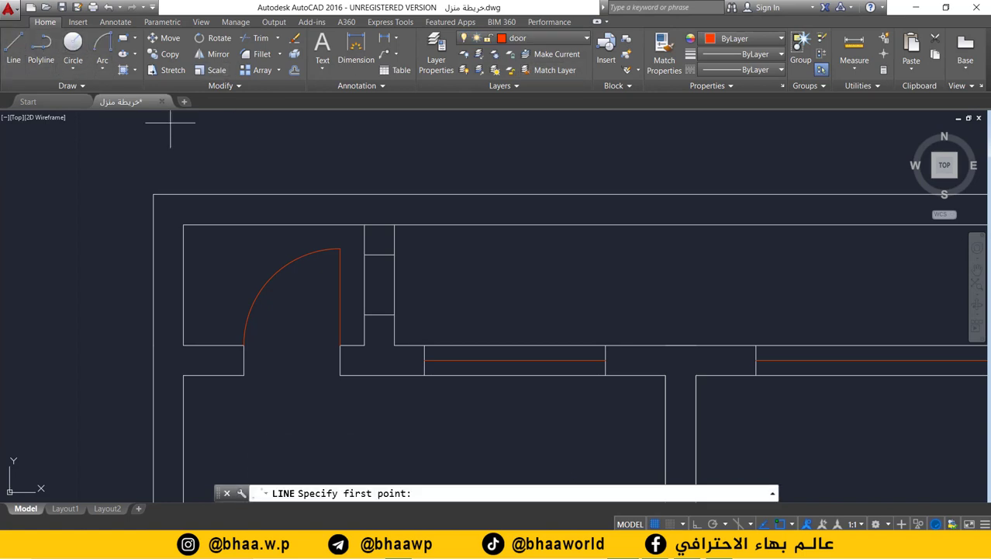
{"action": "left_click", "coordinate": [380, 255]}
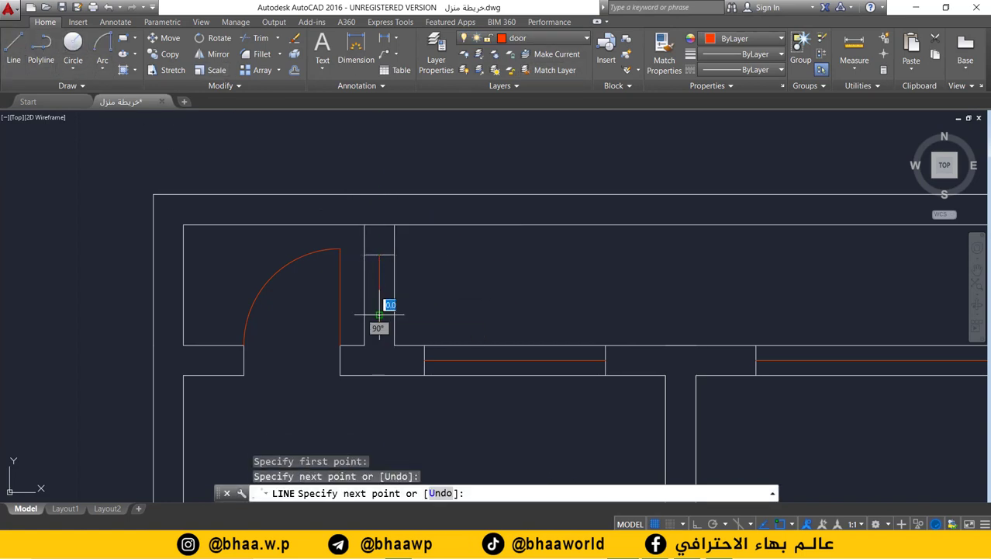
{"action": "left_click", "coordinate": [380, 315]}
{"action": "key", "text": "Return"}
{"action": "scroll", "coordinate": [465, 267], "scroll_direction": "down", "scroll_amount": 5}
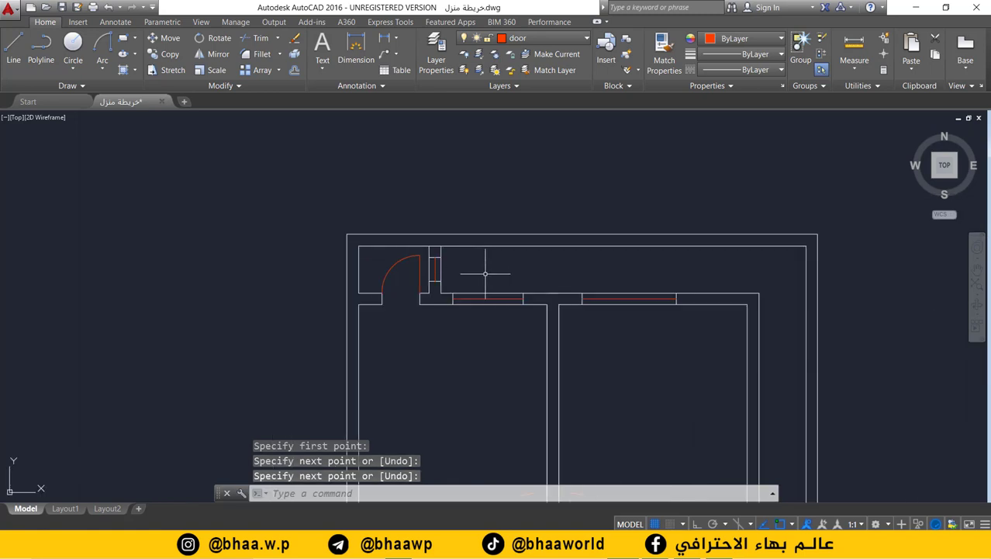
{"action": "scroll", "coordinate": [387, 283], "scroll_direction": "down", "scroll_amount": 1}
{"action": "scroll", "coordinate": [546, 342], "scroll_direction": "up", "scroll_amount": 6}
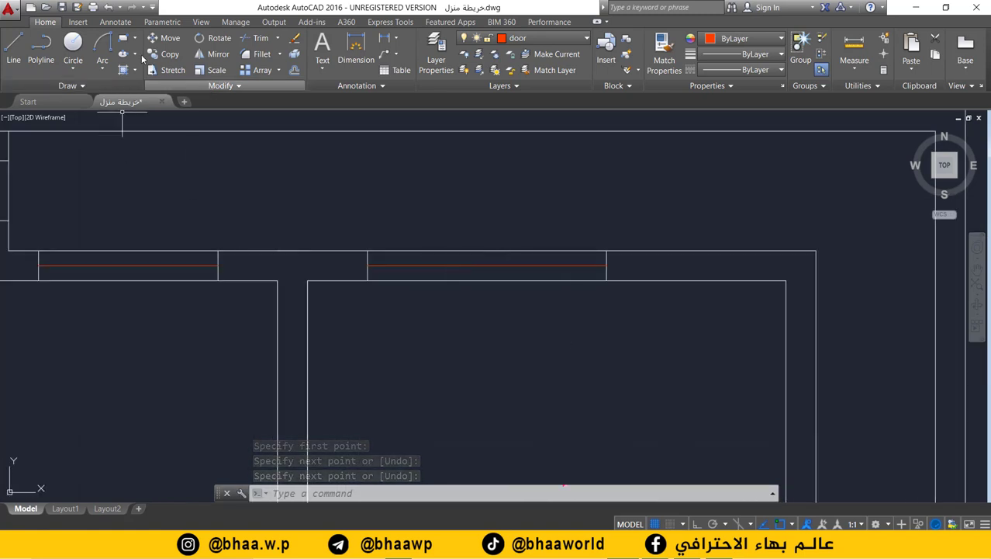
- Offset the left upper window's red line twice at 0.05 to make three parallel lines
{"action": "left_click", "coordinate": [294, 70]}
{"action": "type", "text": "0.05"}
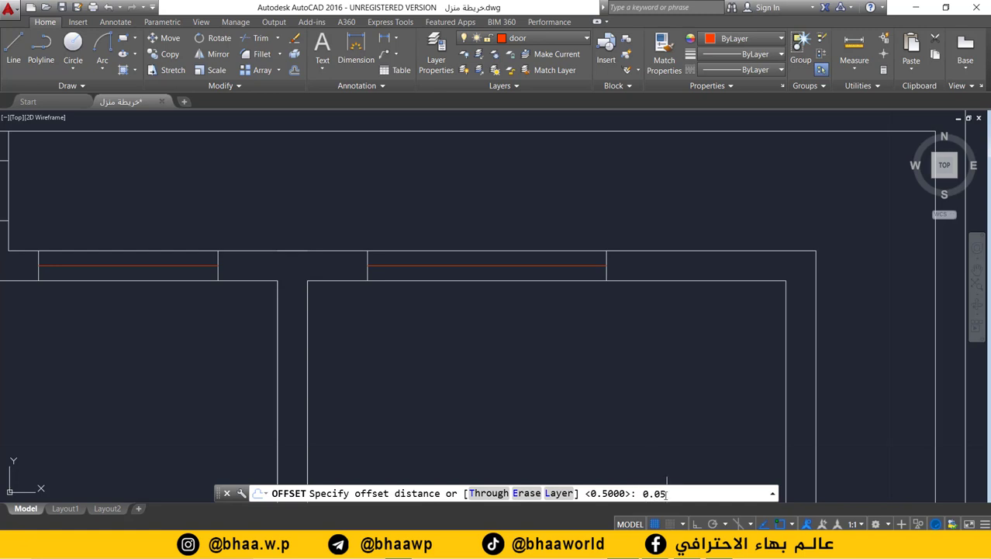
{"action": "key", "text": "Return"}
{"action": "scroll", "coordinate": [365, 263], "scroll_direction": "down", "scroll_amount": 2}
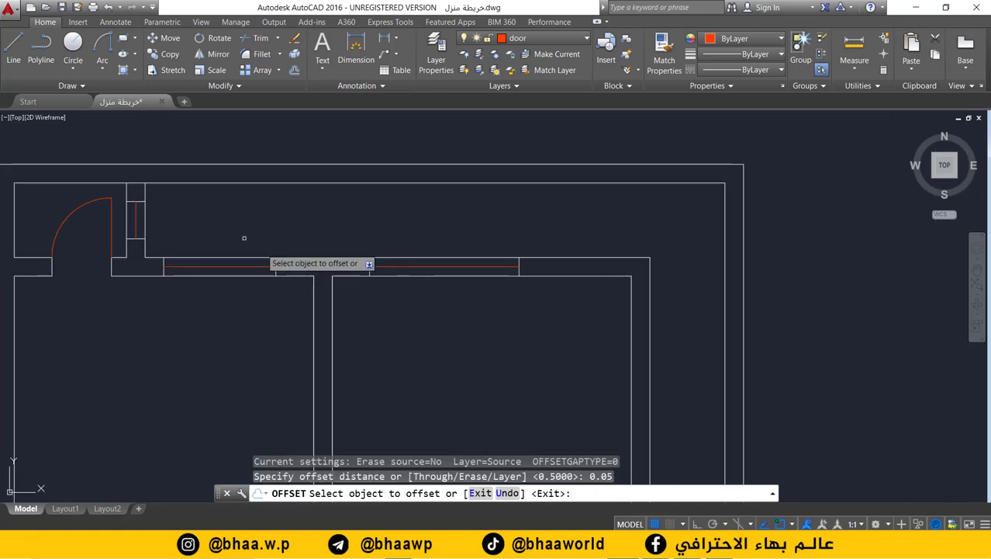
{"action": "middle_click_drag", "start_coordinate": [250, 258], "coordinate": [340, 258]}
{"action": "scroll", "coordinate": [331, 276], "scroll_direction": "up", "scroll_amount": 2}
{"action": "scroll", "coordinate": [332, 293], "scroll_direction": "up", "scroll_amount": 2}
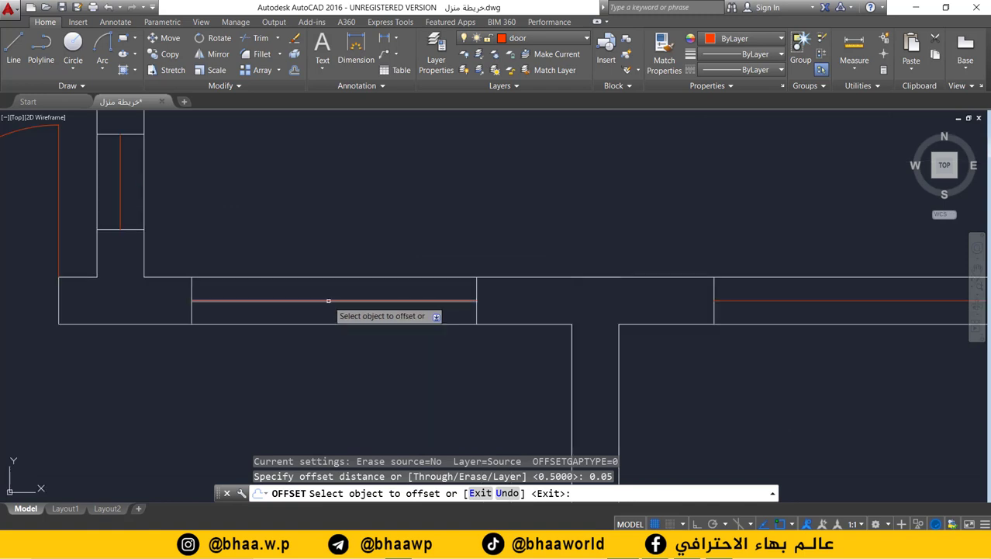
{"action": "left_click", "coordinate": [331, 293]}
{"action": "left_click", "coordinate": [331, 299]}
{"action": "left_click", "coordinate": [331, 301]}
{"action": "left_click", "coordinate": [353, 314]}
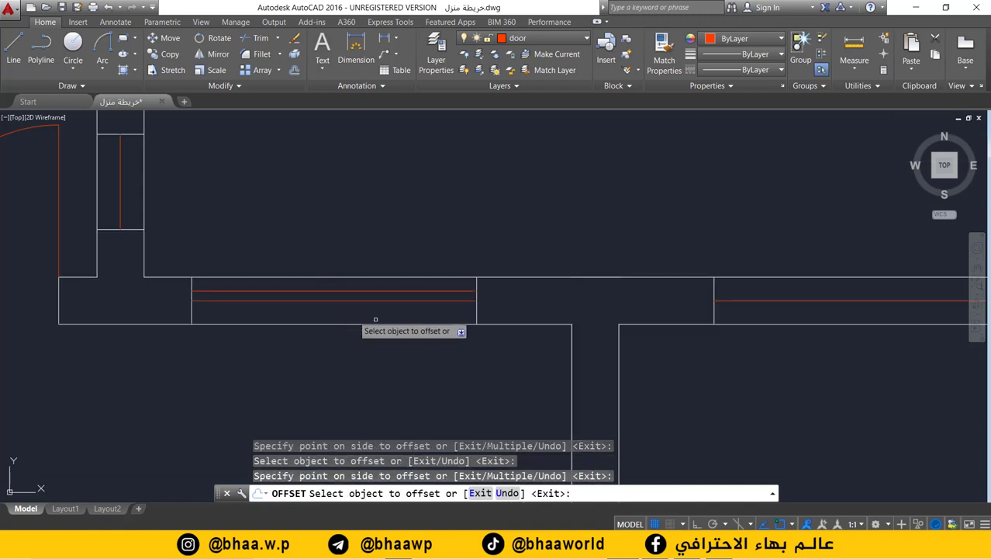
{"action": "left_click", "coordinate": [384, 300]}
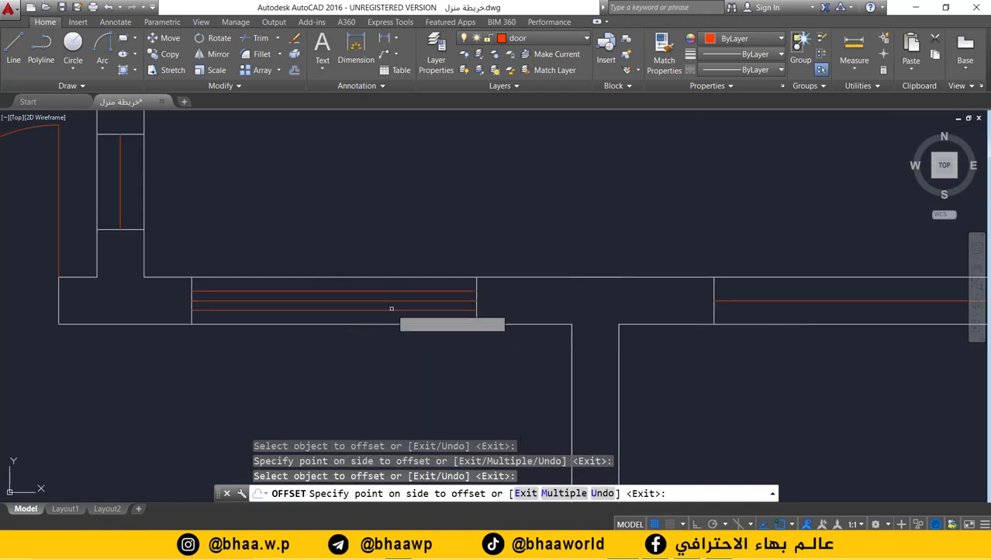
{"action": "left_click", "coordinate": [382, 312]}
- Offset the right room window's red line to add a parallel copy below it
{"action": "middle_click_drag", "start_coordinate": [776, 296], "coordinate": [424, 320]}
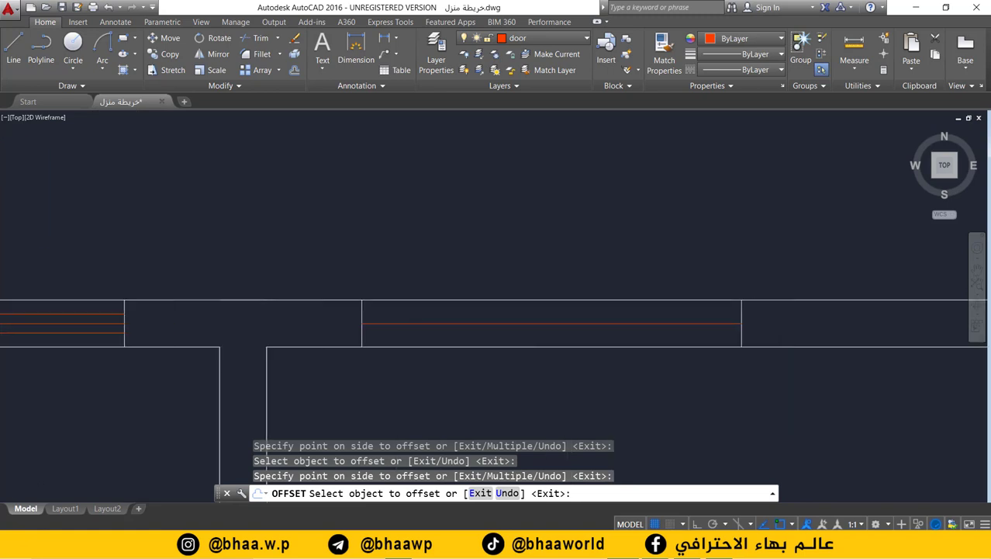
{"action": "left_click", "coordinate": [511, 323]}
{"action": "left_click", "coordinate": [511, 332]}
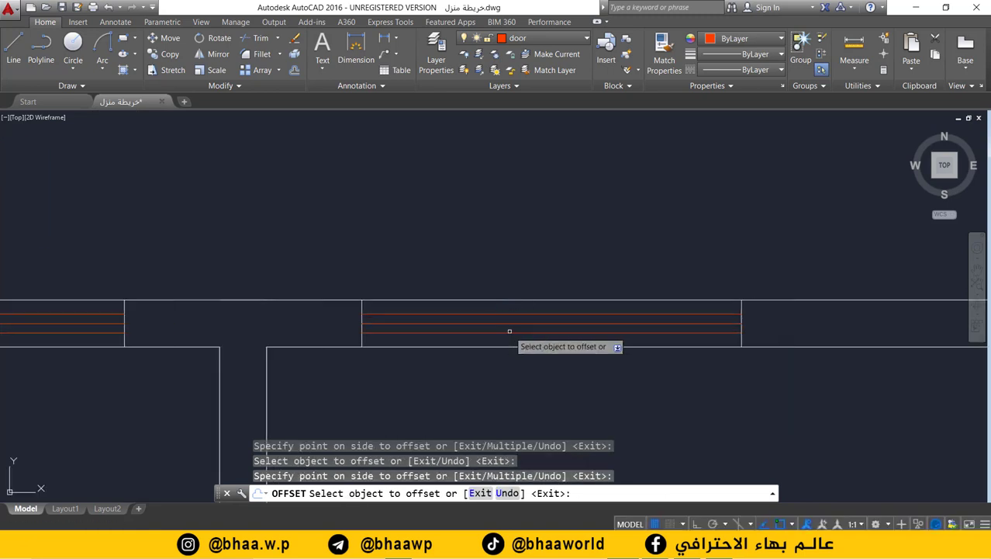
{"action": "scroll", "coordinate": [512, 329], "scroll_direction": "down", "scroll_amount": 2}
{"action": "scroll", "coordinate": [508, 326], "scroll_direction": "down", "scroll_amount": 1}
{"action": "middle_click_drag", "start_coordinate": [126, 228], "coordinate": [327, 345]}
{"action": "scroll", "coordinate": [327, 345], "scroll_direction": "up", "scroll_amount": 2}
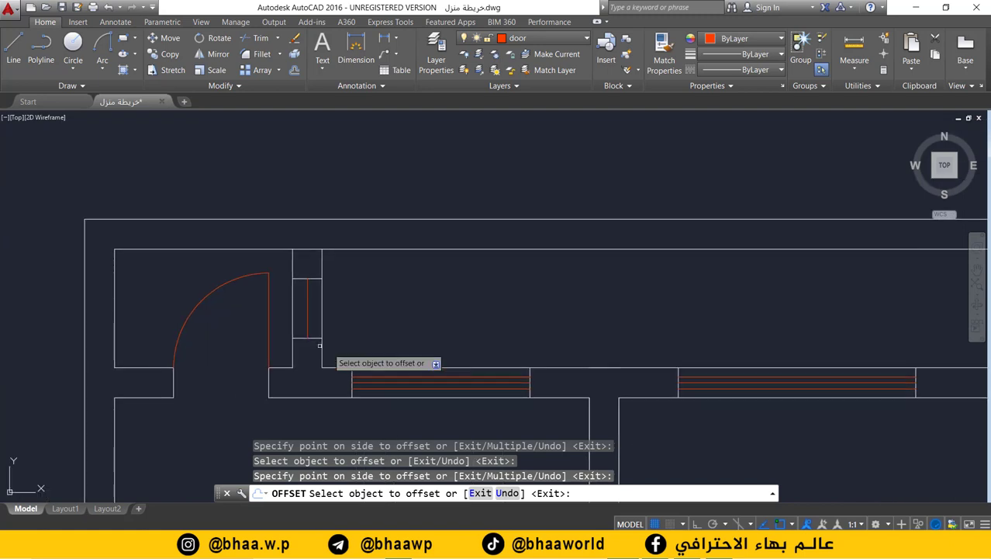
{"action": "scroll", "coordinate": [314, 300], "scroll_direction": "up", "scroll_amount": 1}
- Offset the narrow jamb's red line twice to give it three parallel lines
{"action": "left_click", "coordinate": [312, 300]}
{"action": "left_click", "coordinate": [318, 293]}
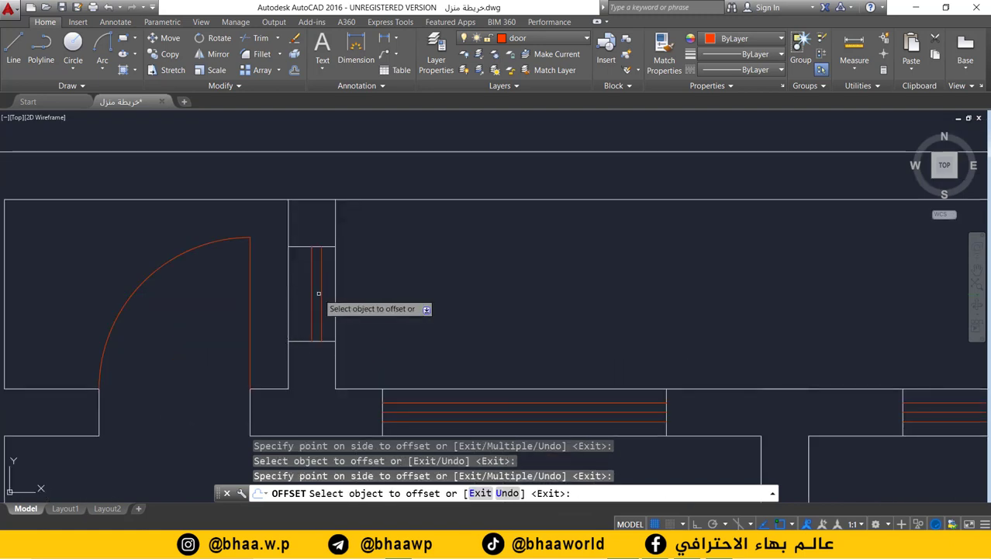
{"action": "left_click", "coordinate": [313, 293]}
{"action": "left_click", "coordinate": [334, 316]}
{"action": "scroll", "coordinate": [357, 341], "scroll_direction": "down", "scroll_amount": 2}
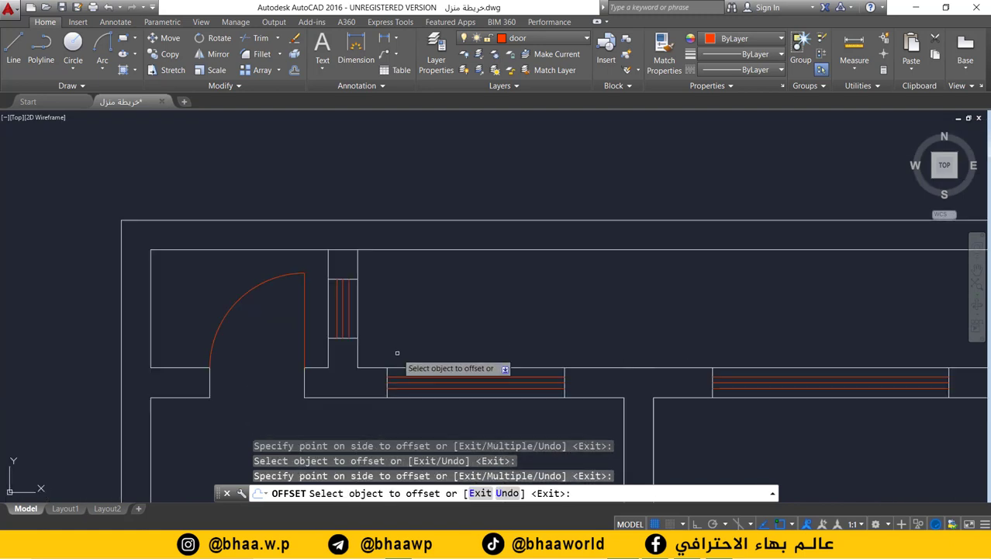
{"action": "middle_click_drag", "start_coordinate": [365, 349], "coordinate": [374, 257]}
{"action": "scroll", "coordinate": [570, 343], "scroll_direction": "down", "scroll_amount": 1}
{"action": "scroll", "coordinate": [435, 236], "scroll_direction": "down", "scroll_amount": 1}
{"action": "scroll", "coordinate": [541, 356], "scroll_direction": "down", "scroll_amount": 1}
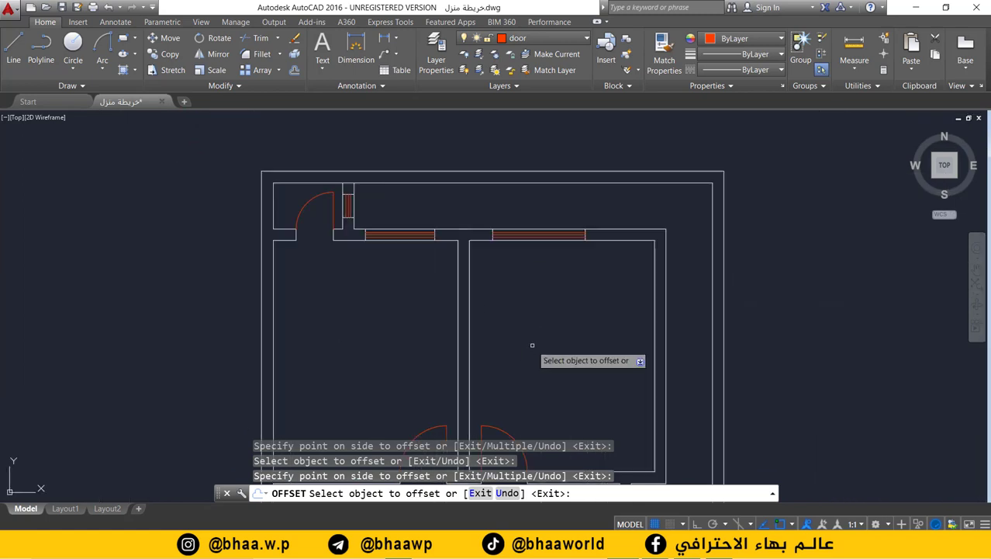
{"action": "scroll", "coordinate": [541, 356], "scroll_direction": "down", "scroll_amount": 1}
{"action": "middle_click_drag", "start_coordinate": [542, 356], "coordinate": [496, 294]}
{"action": "scroll", "coordinate": [553, 343], "scroll_direction": "up", "scroll_amount": 1}
{"action": "scroll", "coordinate": [524, 327], "scroll_direction": "up", "scroll_amount": 3}
{"action": "scroll", "coordinate": [476, 281], "scroll_direction": "up", "scroll_amount": 2}
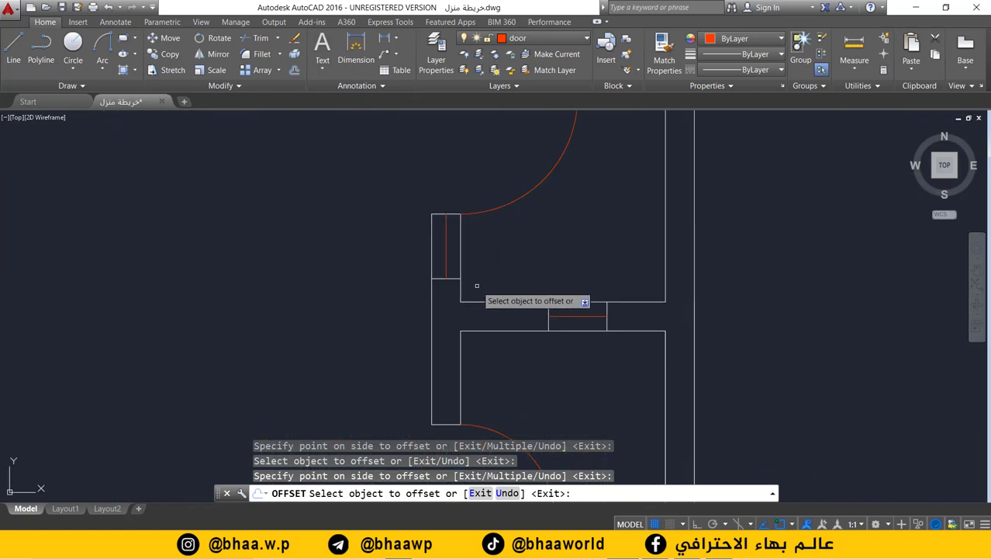
{"action": "scroll", "coordinate": [482, 287], "scroll_direction": "down", "scroll_amount": 2}
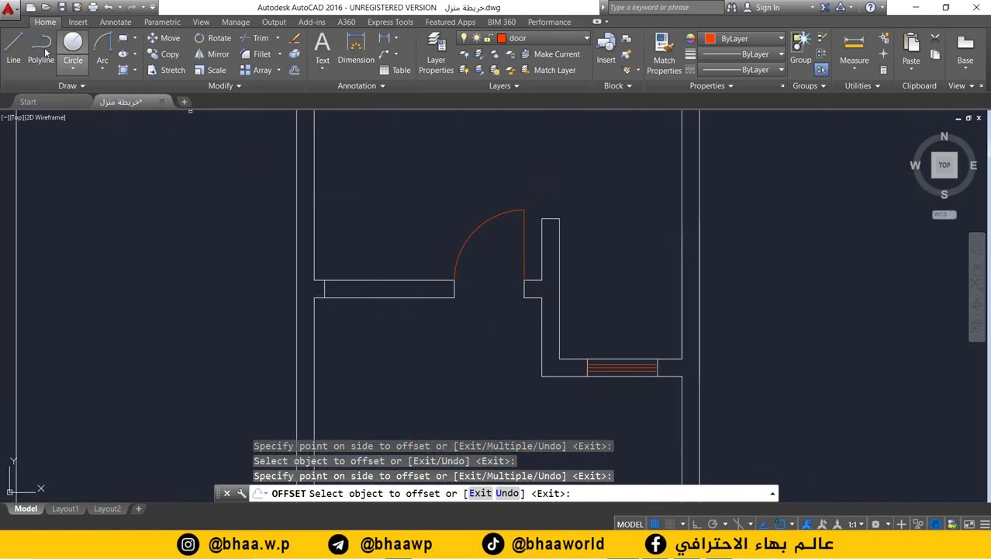
- Draw a red line across the opening from the wall corner to the door's edge
{"action": "left_click", "coordinate": [12, 45]}
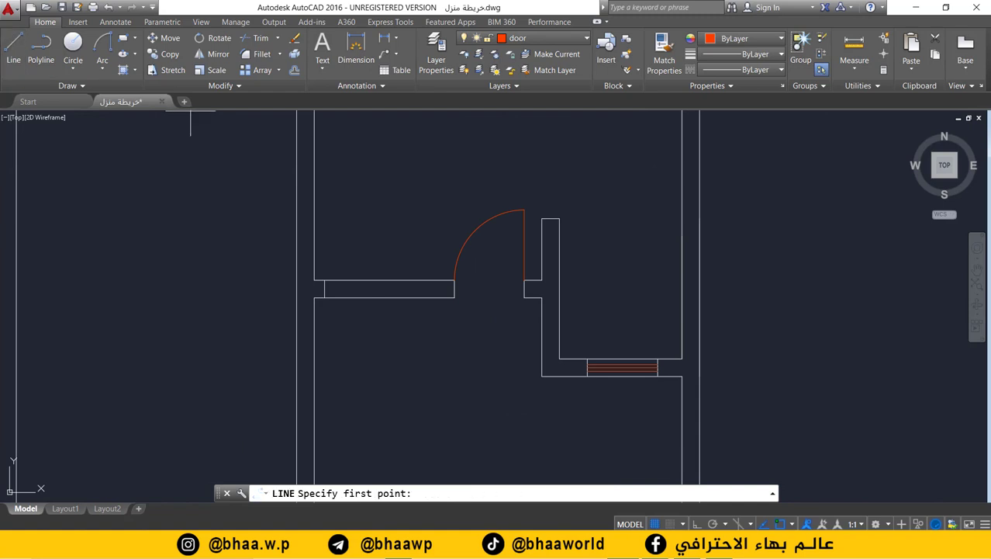
{"action": "left_click", "coordinate": [324, 290]}
{"action": "left_click", "coordinate": [456, 291]}
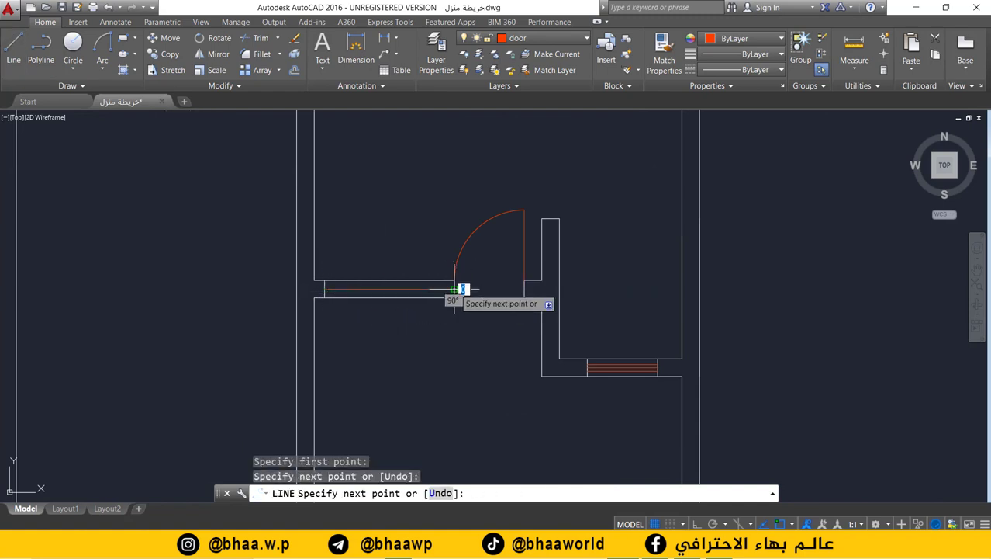
{"action": "key", "text": "Return"}
- Offset the new line twice at 0.05 spacing to get three parallel red lines
{"action": "left_click", "coordinate": [295, 71]}
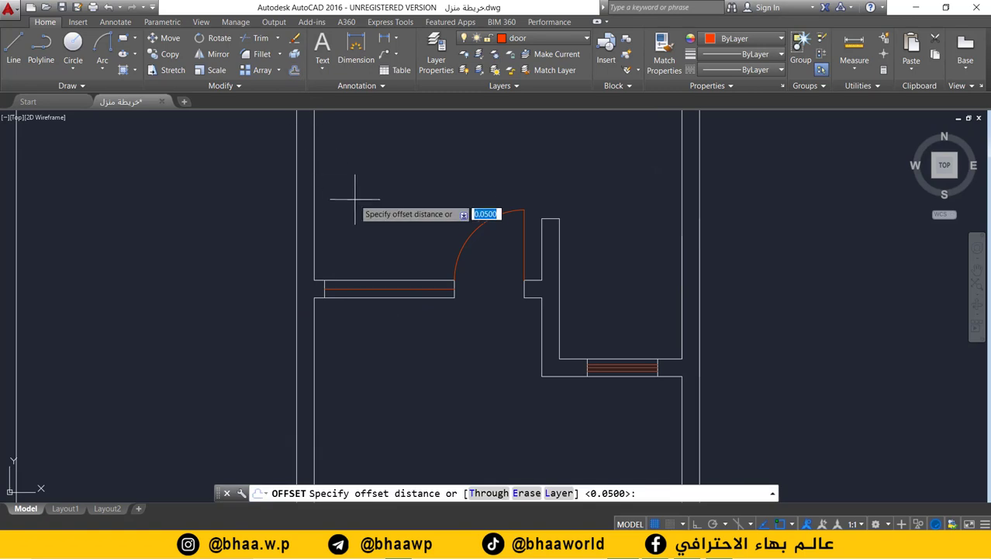
{"action": "key", "text": "Return"}
{"action": "scroll", "coordinate": [368, 286], "scroll_direction": "up", "scroll_amount": 2}
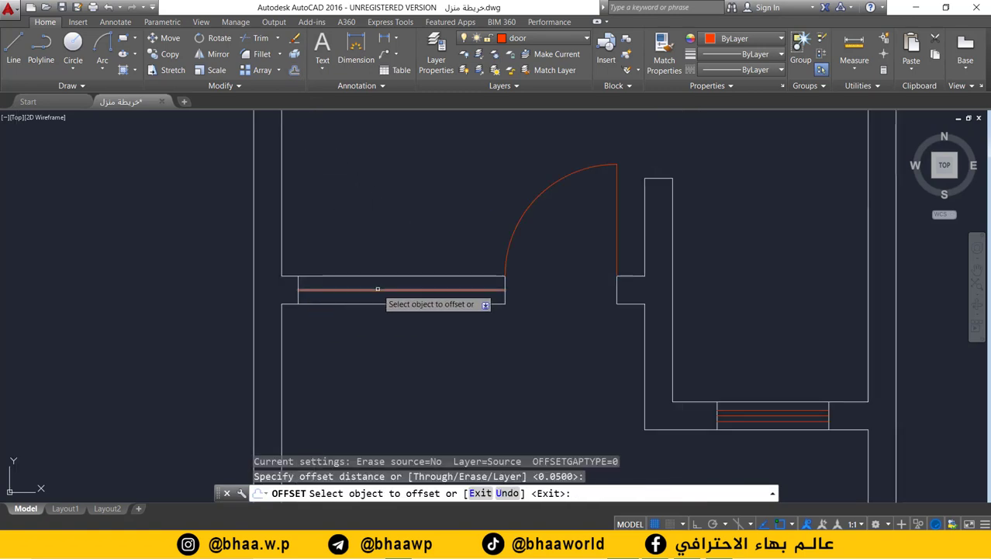
{"action": "left_click", "coordinate": [369, 289]}
{"action": "left_click", "coordinate": [376, 280]}
{"action": "left_click", "coordinate": [378, 286]}
{"action": "left_click", "coordinate": [378, 286]}
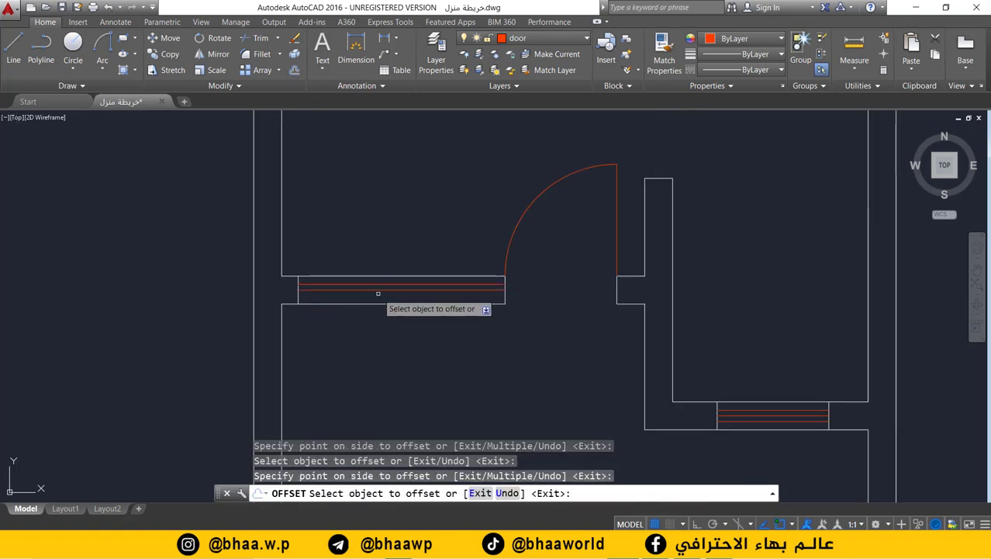
{"action": "left_click", "coordinate": [400, 285]}
{"action": "left_click", "coordinate": [404, 298]}
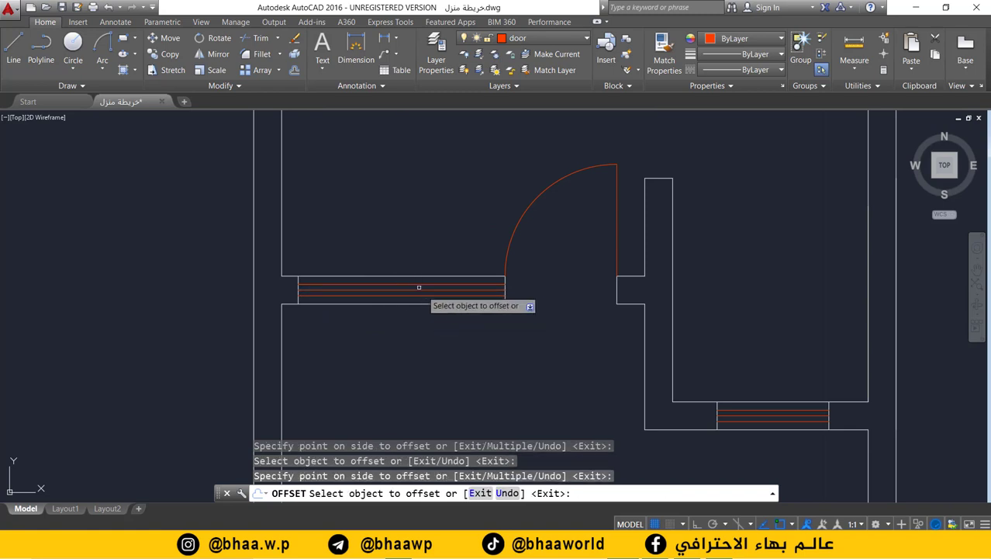
{"action": "scroll", "coordinate": [419, 287], "scroll_direction": "down", "scroll_amount": 2}
{"action": "key", "text": "Escape"}
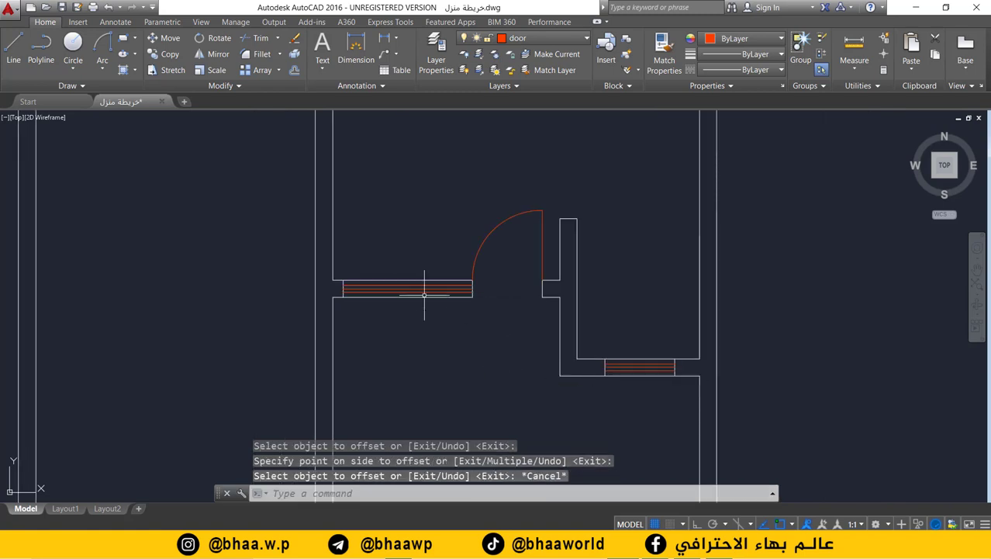
{"action": "scroll", "coordinate": [419, 256], "scroll_direction": "down", "scroll_amount": 1}
{"action": "scroll", "coordinate": [404, 233], "scroll_direction": "down", "scroll_amount": 1}
{"action": "scroll", "coordinate": [405, 232], "scroll_direction": "down", "scroll_amount": 1}
{"action": "scroll", "coordinate": [396, 210], "scroll_direction": "up", "scroll_amount": 1}
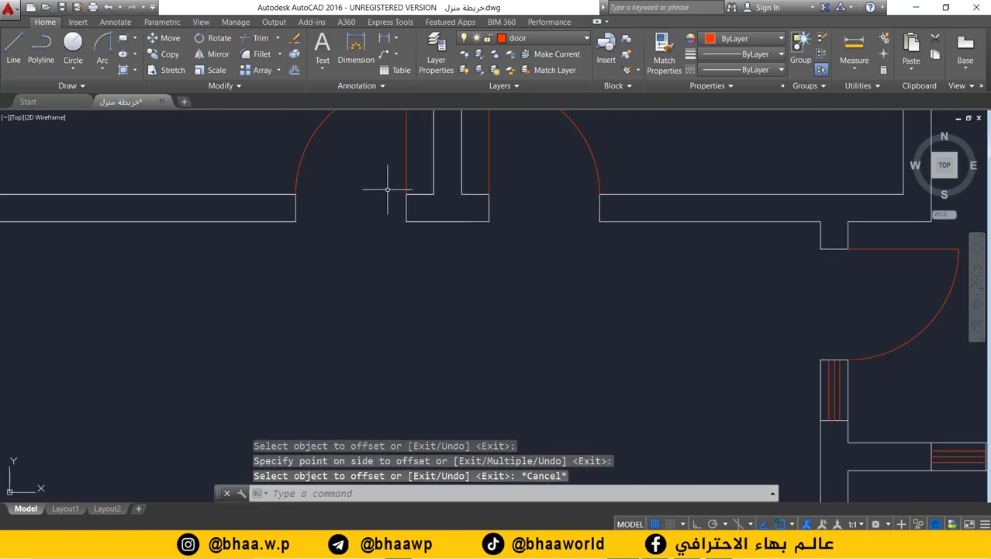
{"action": "scroll", "coordinate": [394, 337], "scroll_direction": "up", "scroll_amount": 1}
{"action": "scroll", "coordinate": [458, 308], "scroll_direction": "up", "scroll_amount": 1}
{"action": "scroll", "coordinate": [505, 318], "scroll_direction": "up", "scroll_amount": 1}
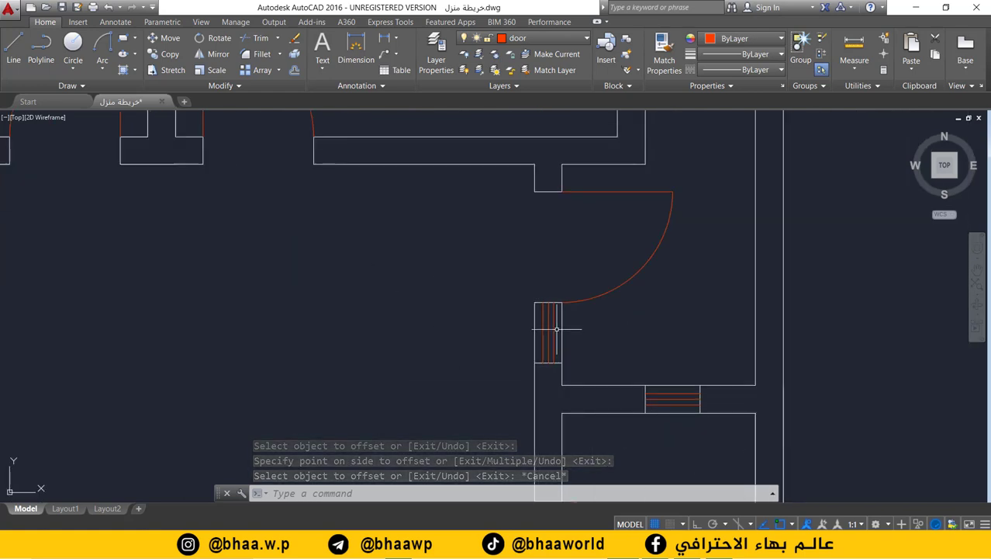
- Erase the extra vertical red line in the right door jamb and re-centre the house plan
{"action": "scroll", "coordinate": [558, 328], "scroll_direction": "up", "scroll_amount": 2}
{"action": "left_click", "coordinate": [542, 318]}
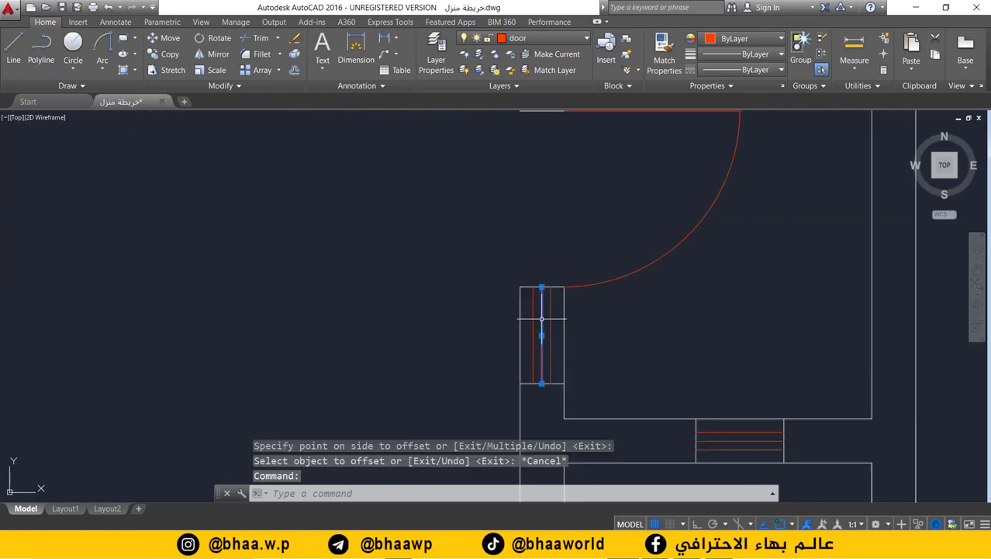
{"action": "key", "text": "Delete"}
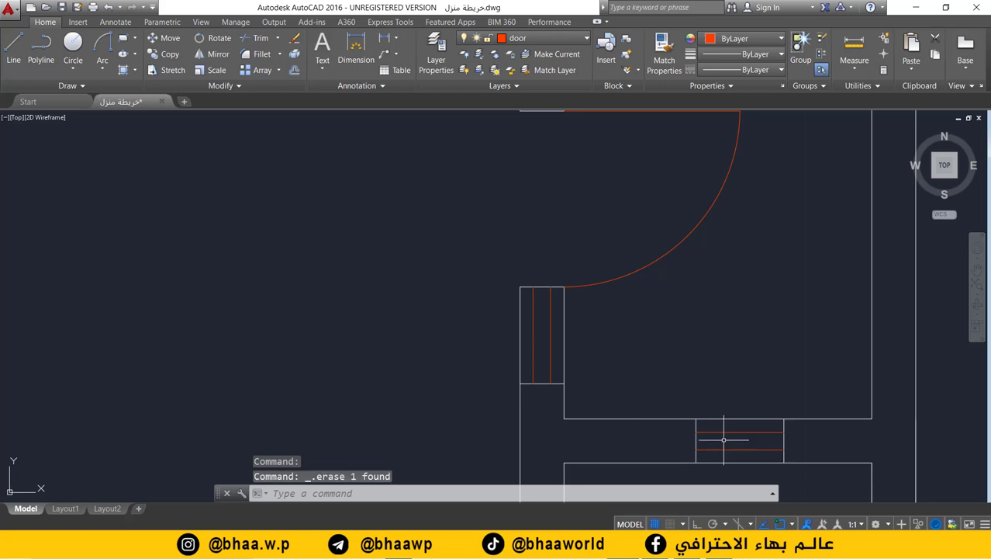
{"action": "scroll", "coordinate": [586, 353], "scroll_direction": "down", "scroll_amount": 5}
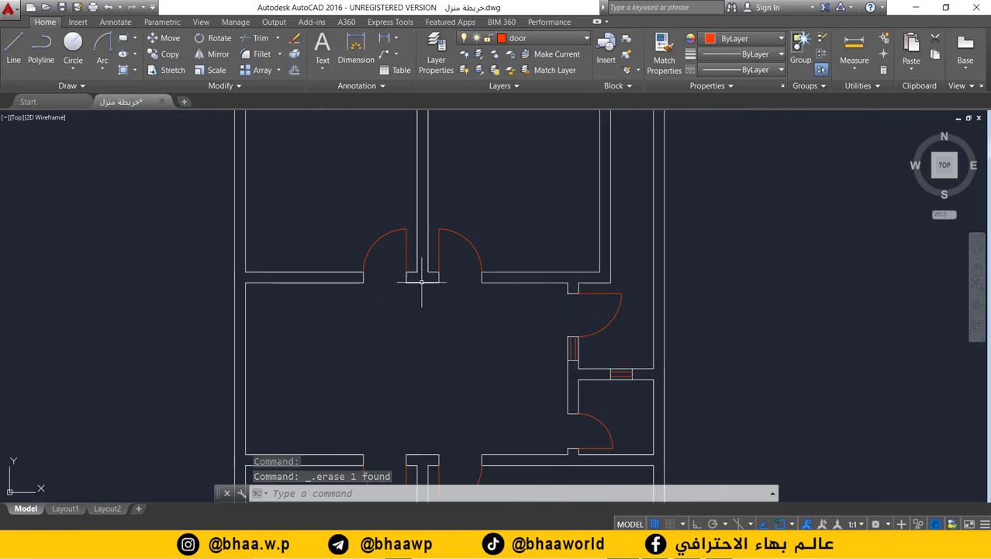
{"action": "scroll", "coordinate": [422, 281], "scroll_direction": "down", "scroll_amount": 3}
{"action": "scroll", "coordinate": [425, 282], "scroll_direction": "down", "scroll_amount": 2}
{"action": "mouse_move", "coordinate": [426, 283]}
{"action": "middle_mouse_down"}
{"action": "mouse_move", "coordinate": [467, 250]}
{"action": "mouse_move", "coordinate": [408, 240]}
{"action": "mouse_move", "coordinate": [413, 247]}
{"action": "middle_mouse_up"}
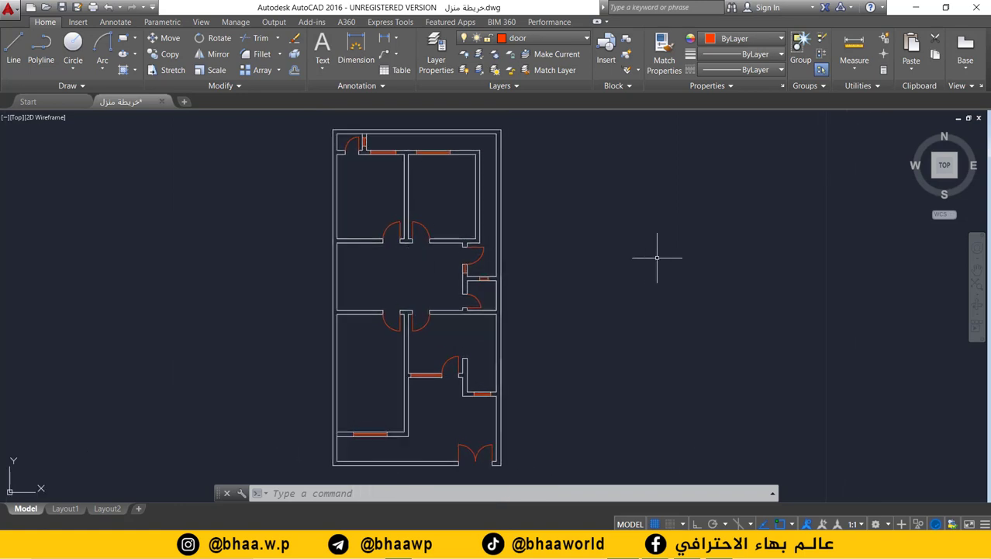